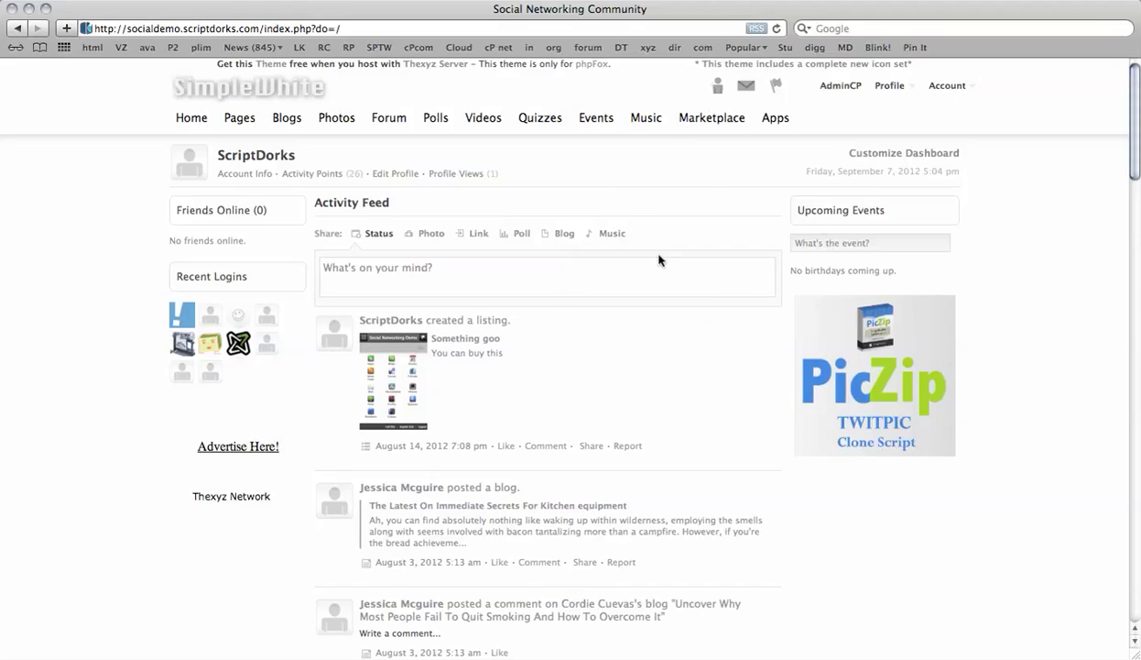
- Open the AdminCP dashboard and browse the Settings, Modules and Users menus
{"action": "left_click", "coordinate": [838, 85]}
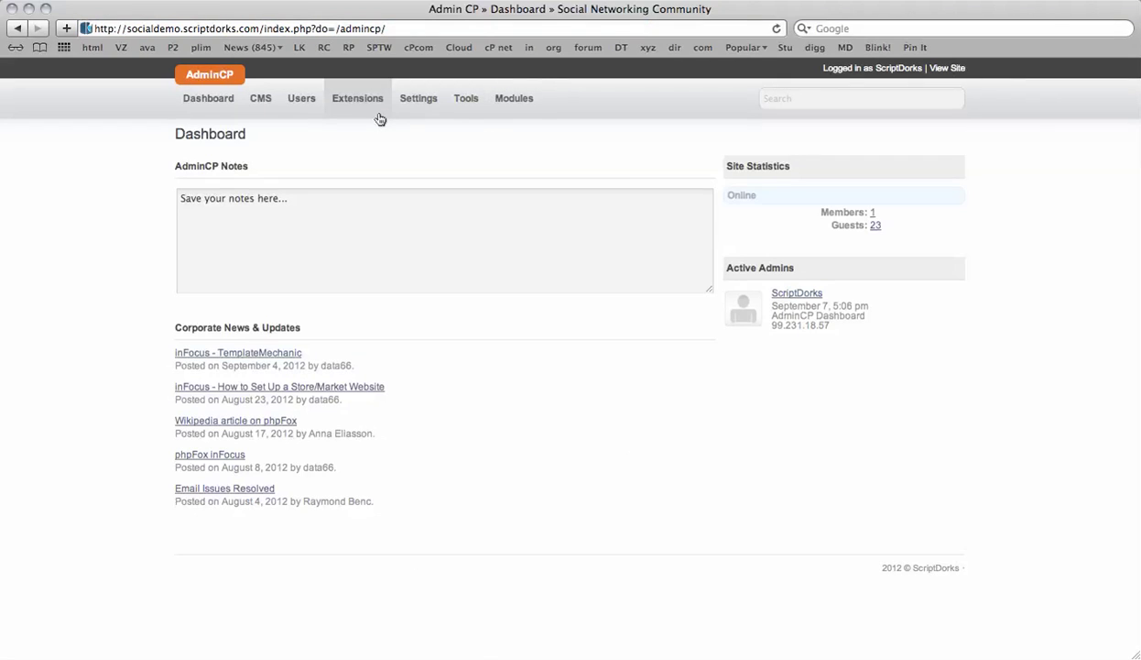
{"action": "left_click", "coordinate": [429, 99]}
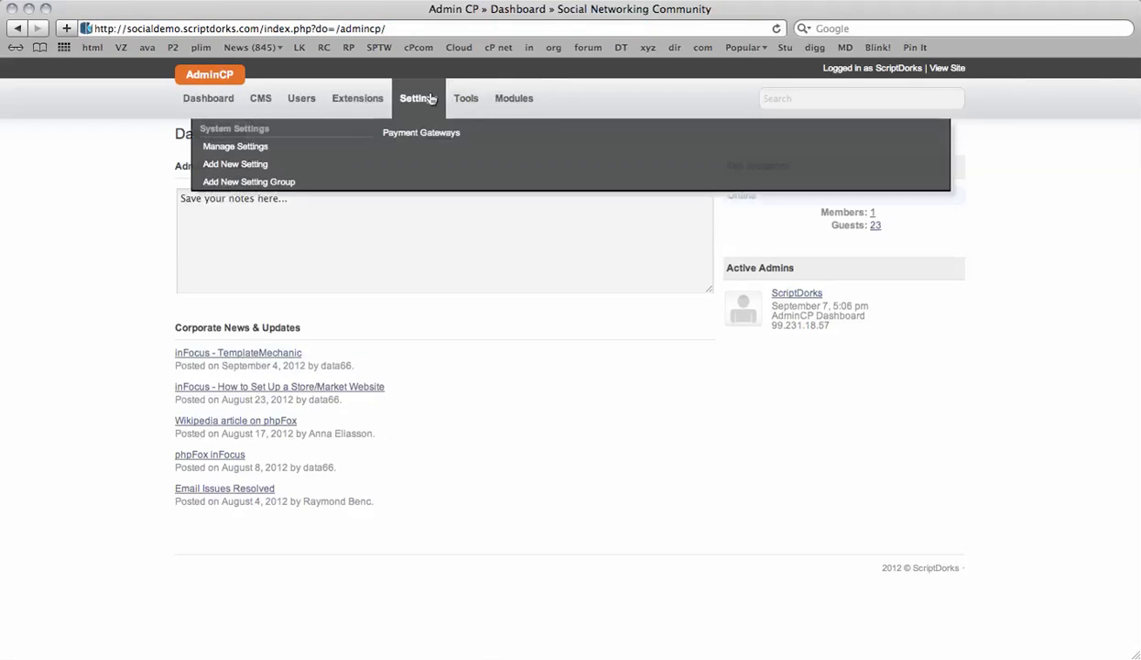
{"action": "mouse_move", "coordinate": [513, 98]}
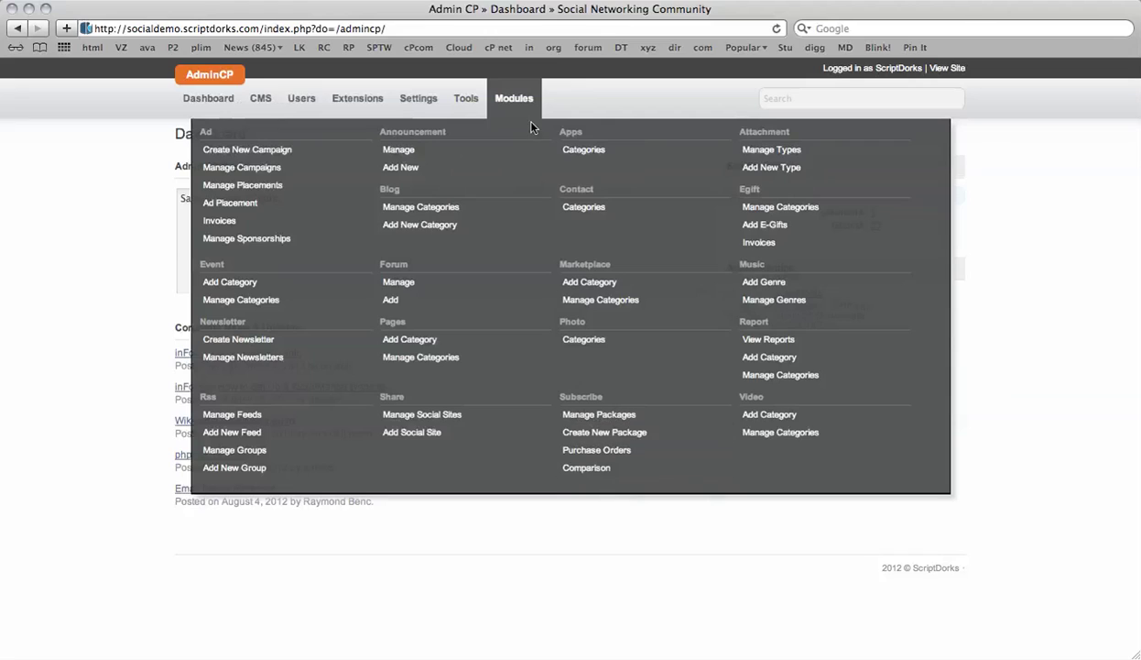
{"action": "mouse_move", "coordinate": [311, 102]}
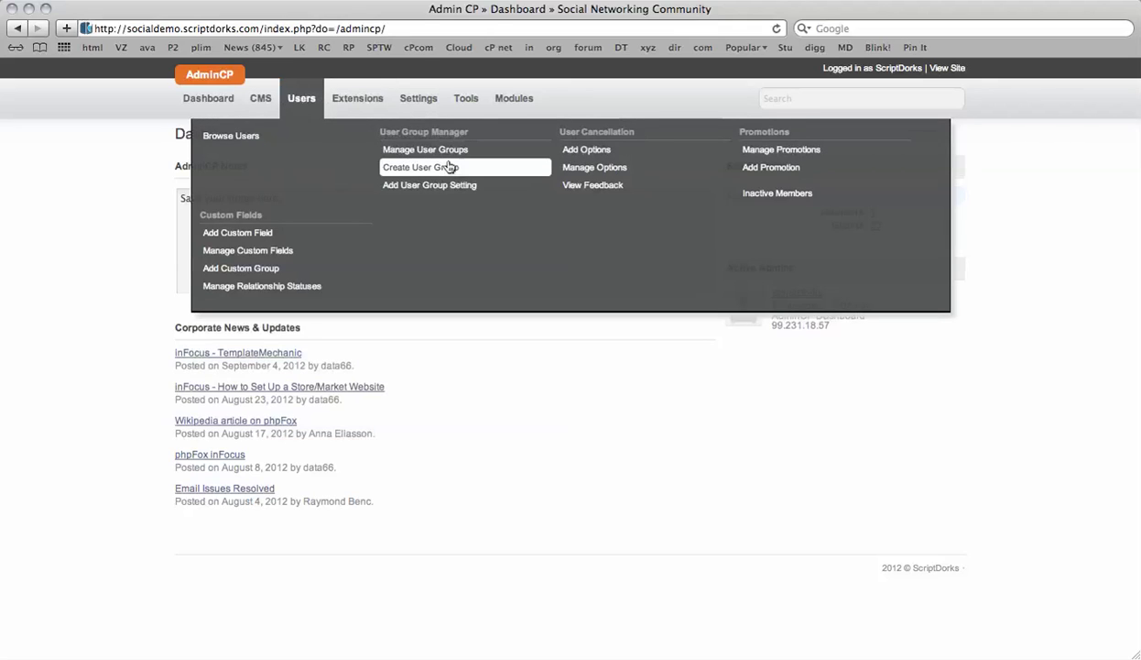
- Show the Manage User Groups list with the default groups and the Banned group
{"action": "left_click", "coordinate": [422, 149]}
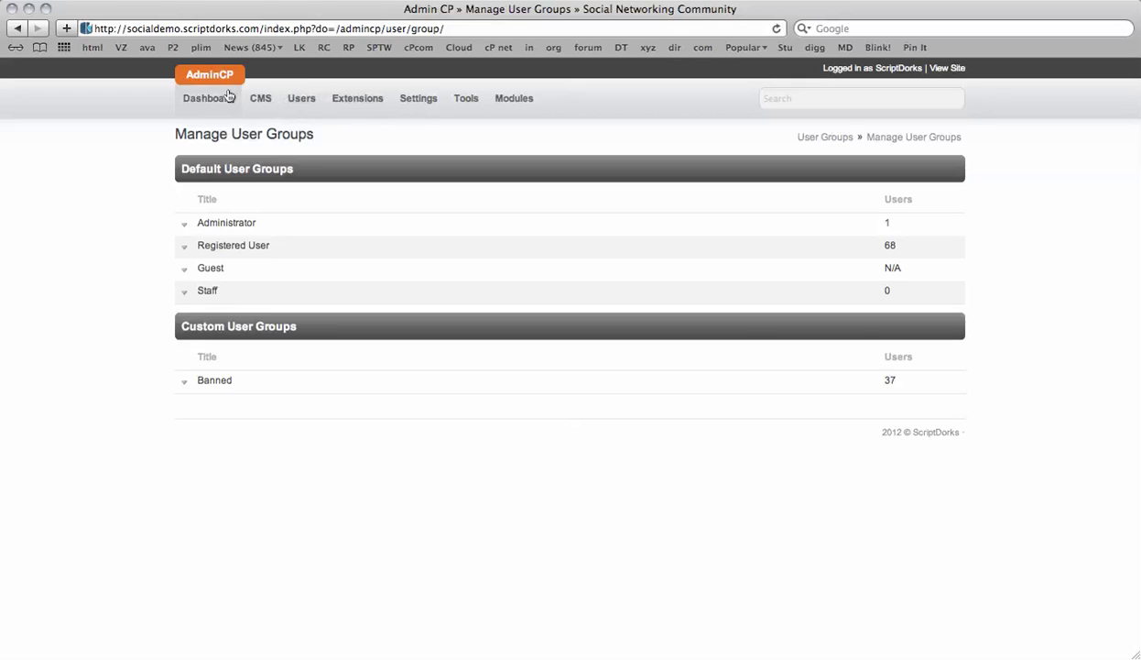
{"action": "left_click", "coordinate": [291, 103]}
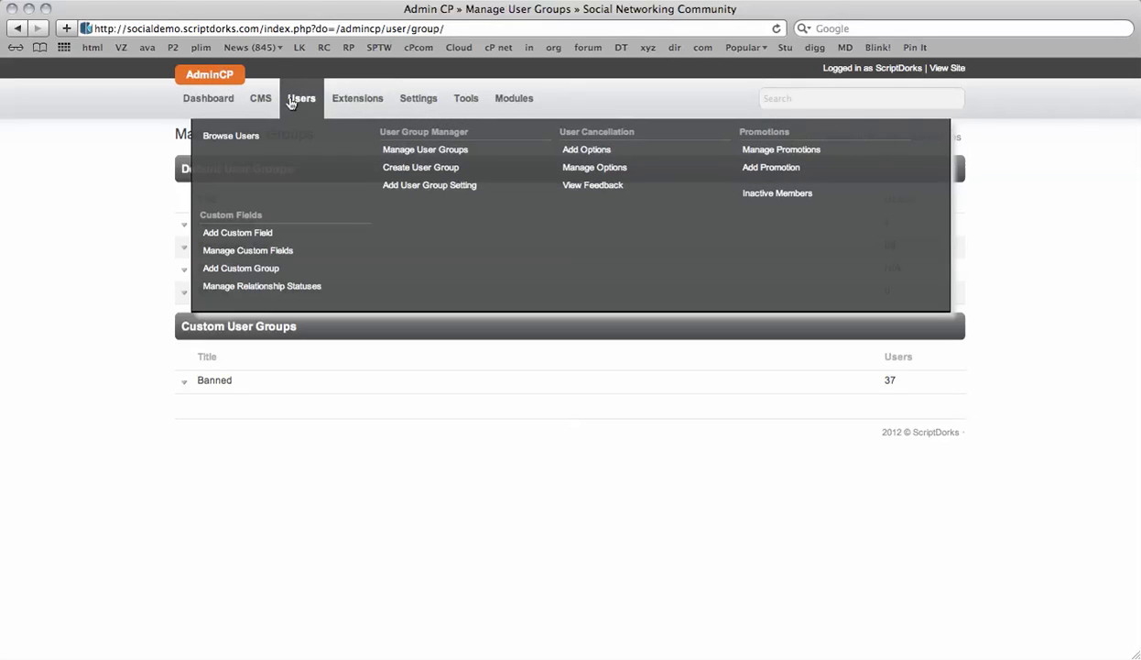
- Create the 'Verified User' group with HTML prefix 'verified-user', inheriting Registered User
{"action": "left_click", "coordinate": [417, 169]}
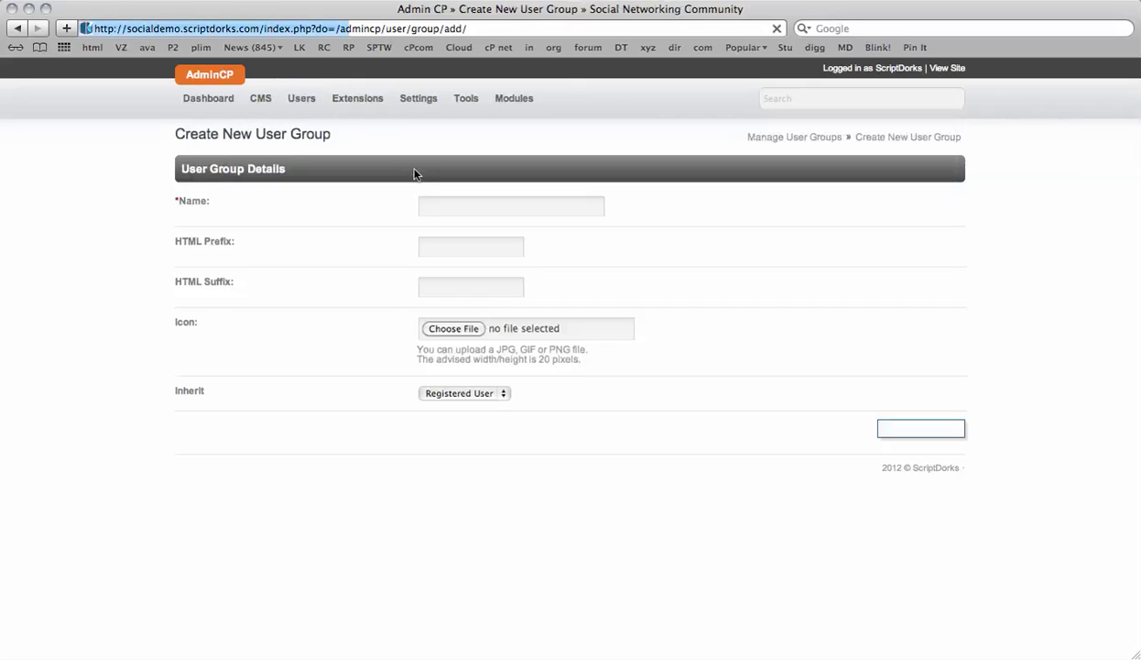
{"action": "left_click", "coordinate": [476, 206]}
{"action": "type", "text": "Verified User"}
{"action": "key", "text": "Tab"}
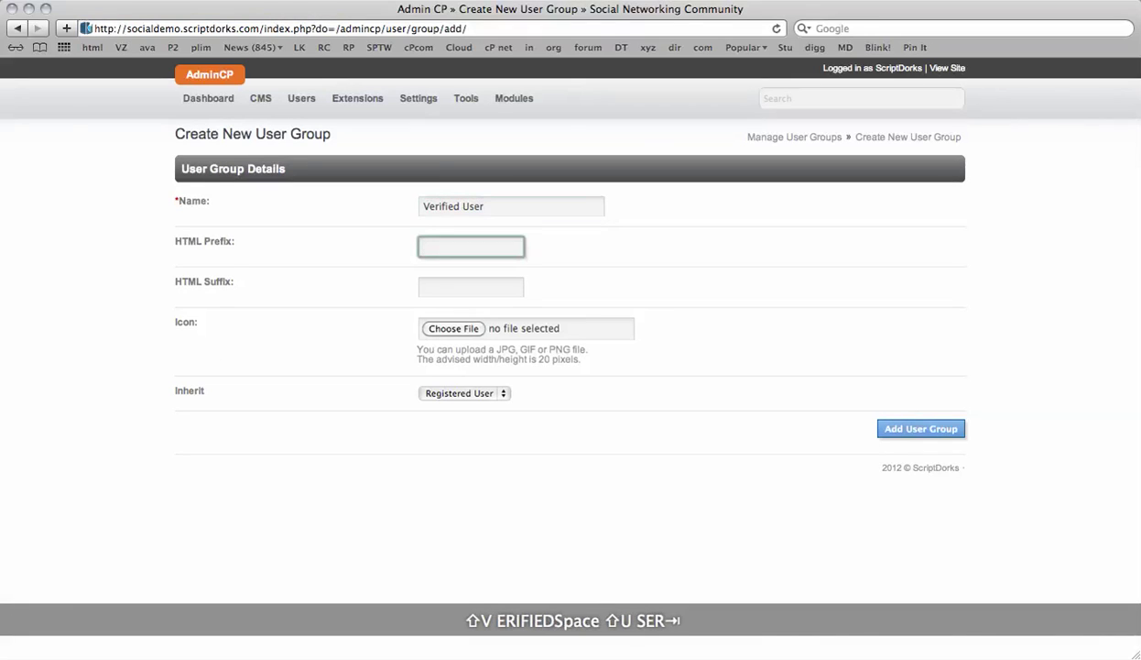
{"action": "type", "text": "verified-user"}
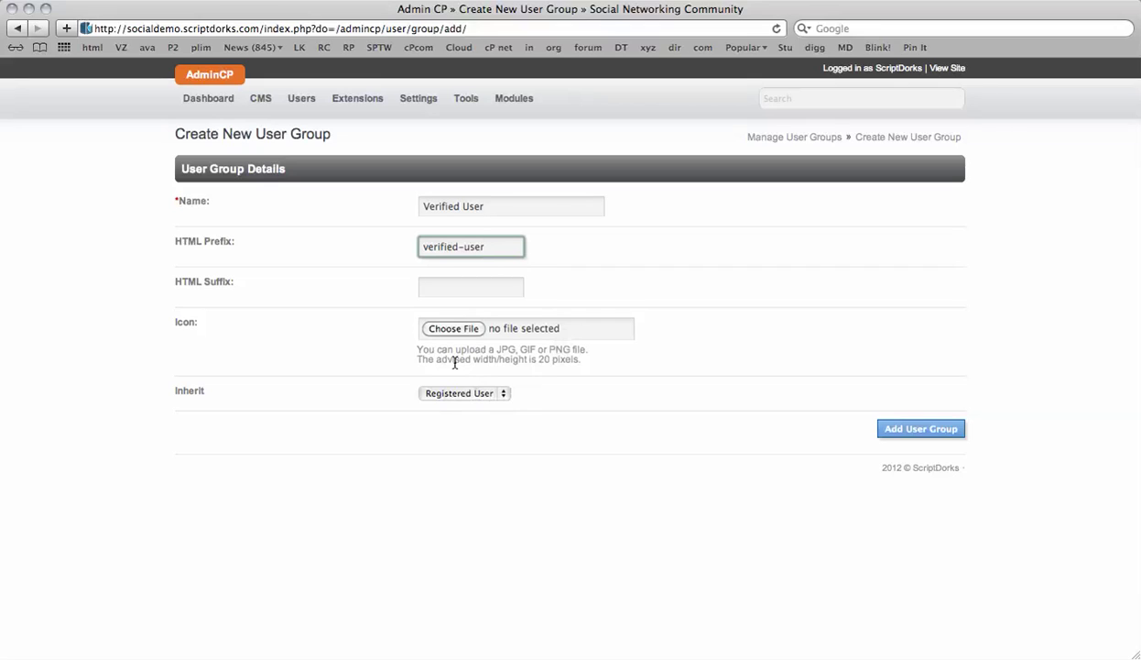
{"action": "left_click", "coordinate": [924, 438]}
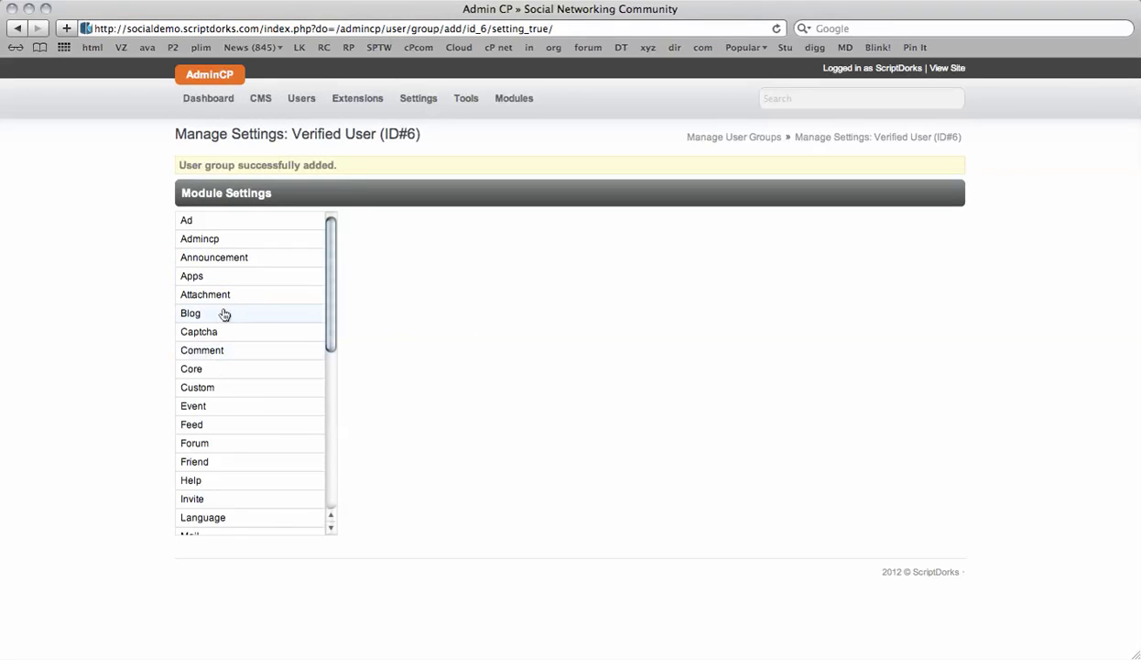
- Add the 'Paid User' group with HTML prefix 'paid-user', inheriting Registered User
{"action": "left_click", "coordinate": [303, 99]}
{"action": "left_click", "coordinate": [420, 166]}
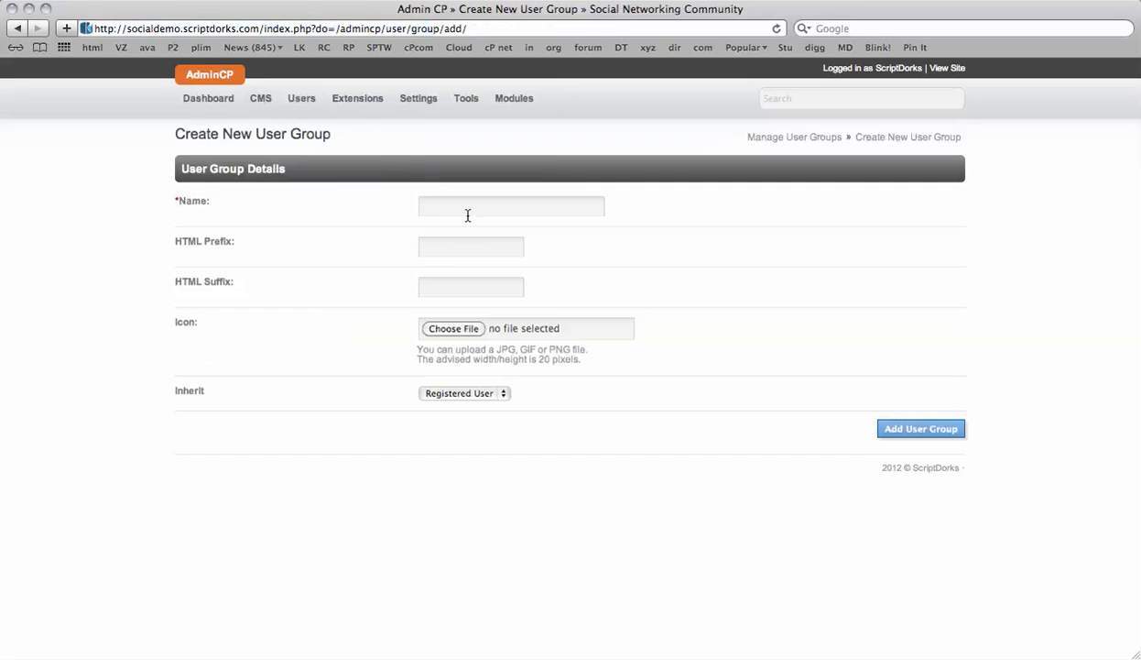
{"action": "left_click", "coordinate": [467, 212]}
{"action": "type", "text": "Paid User"}
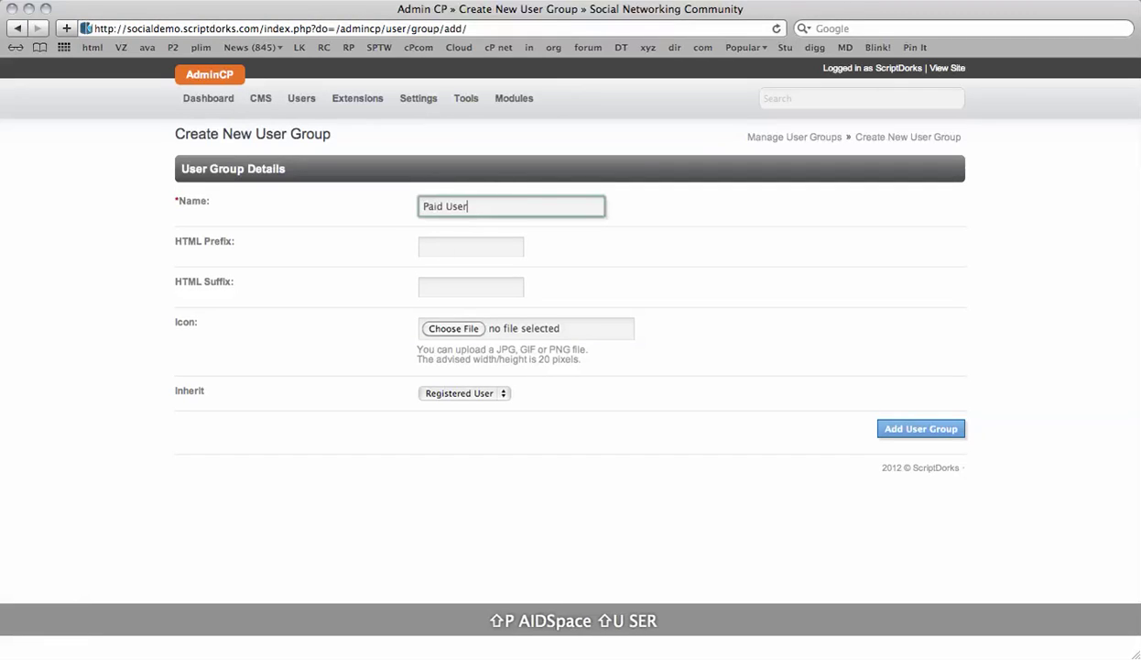
{"action": "key", "text": "Tab"}
{"action": "type", "text": "paid-"}
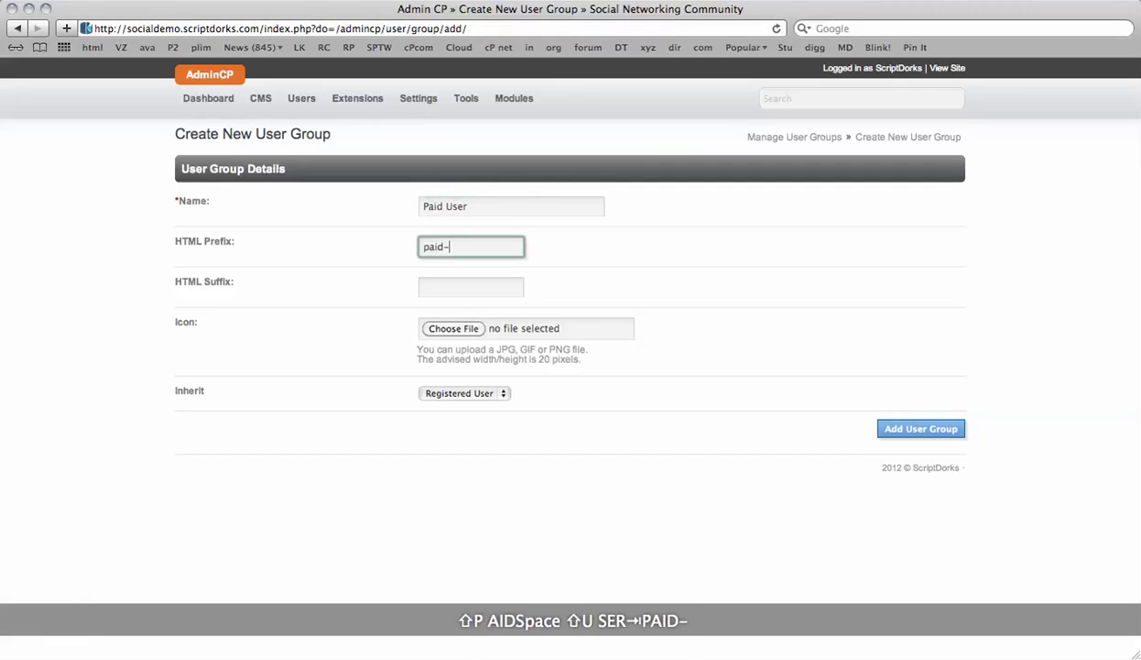
{"action": "type", "text": "user"}
{"action": "left_click", "coordinate": [448, 394]}
{"action": "left_click", "coordinate": [639, 394]}
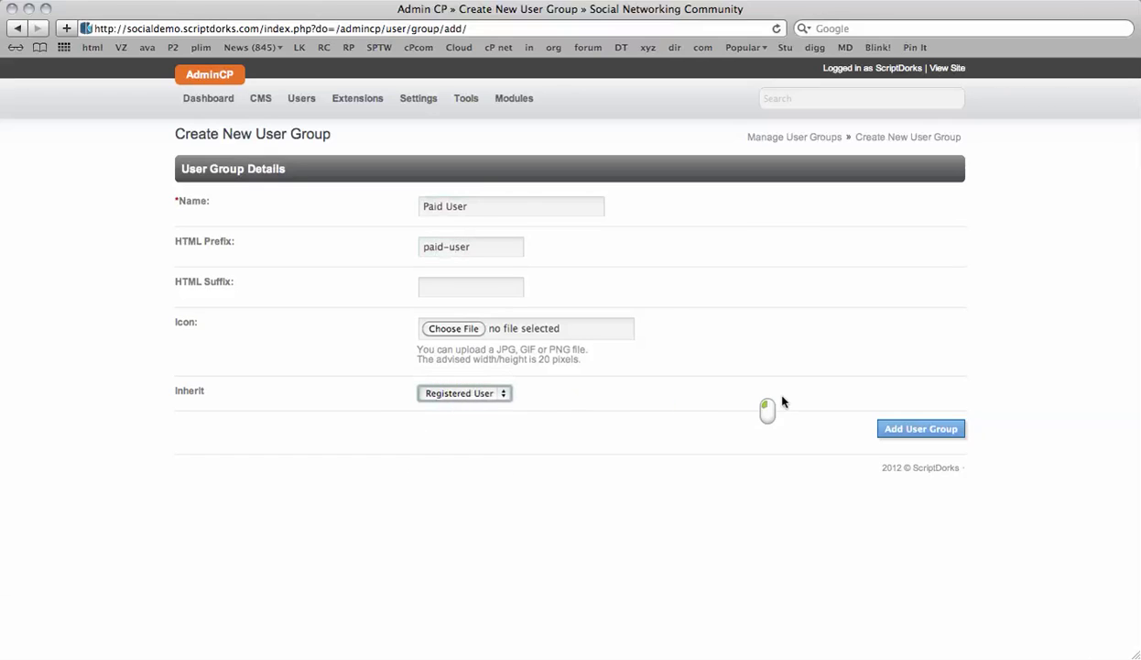
{"action": "left_click", "coordinate": [916, 430]}
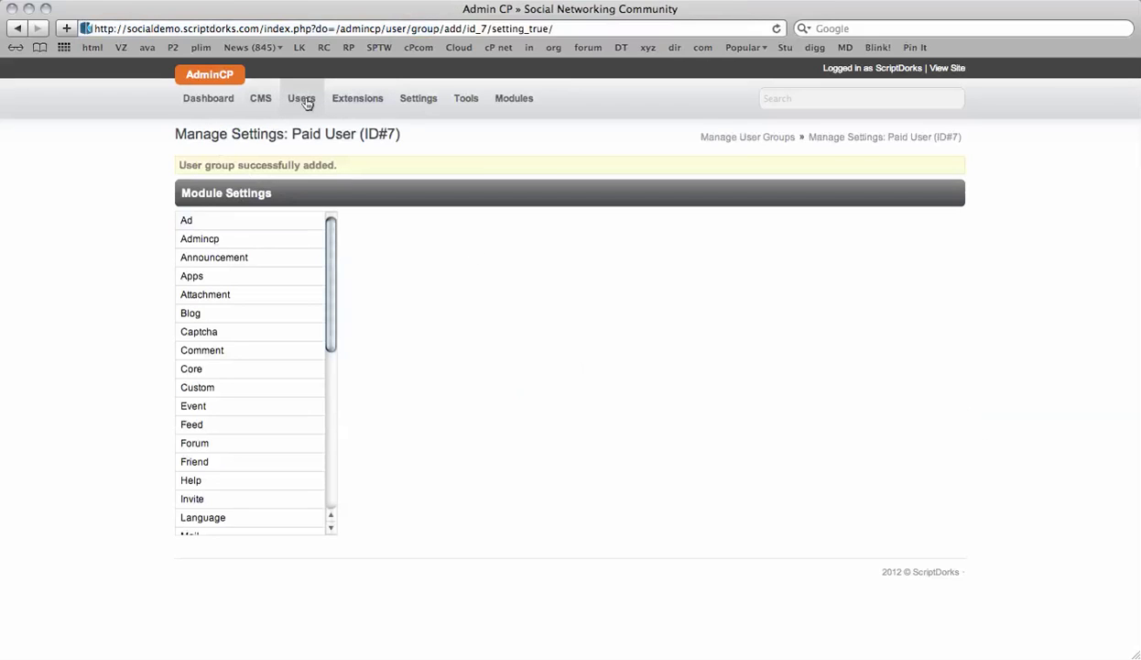
- Open the Registered User group's edit details from the user groups list
{"action": "mouse_move", "coordinate": [308, 99]}
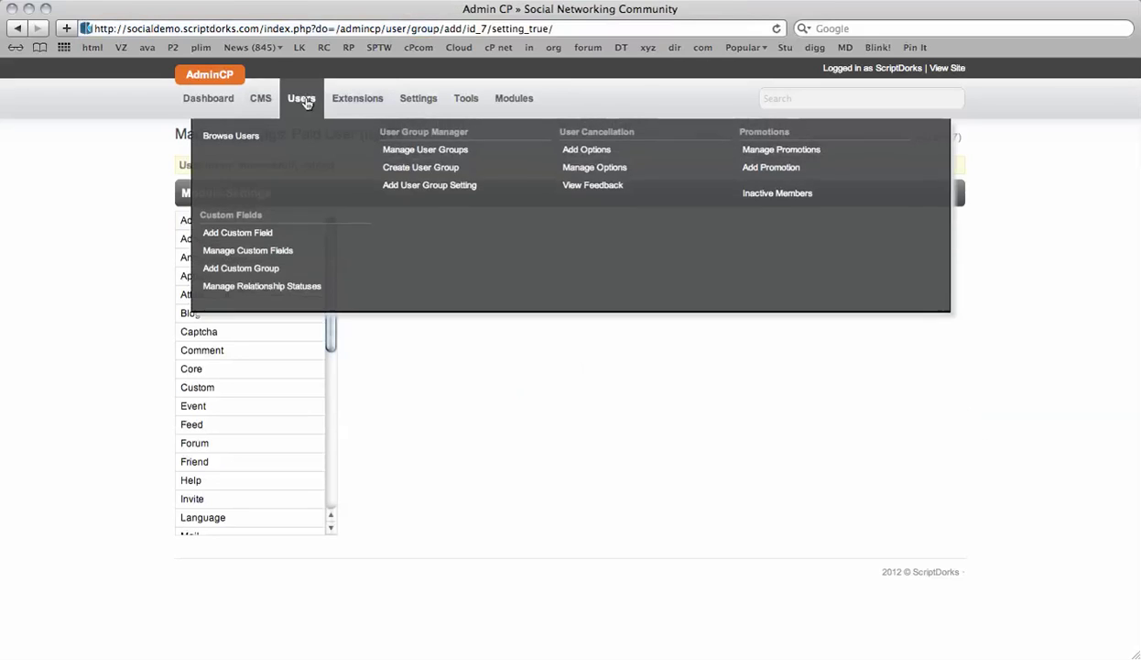
{"action": "left_click", "coordinate": [485, 152]}
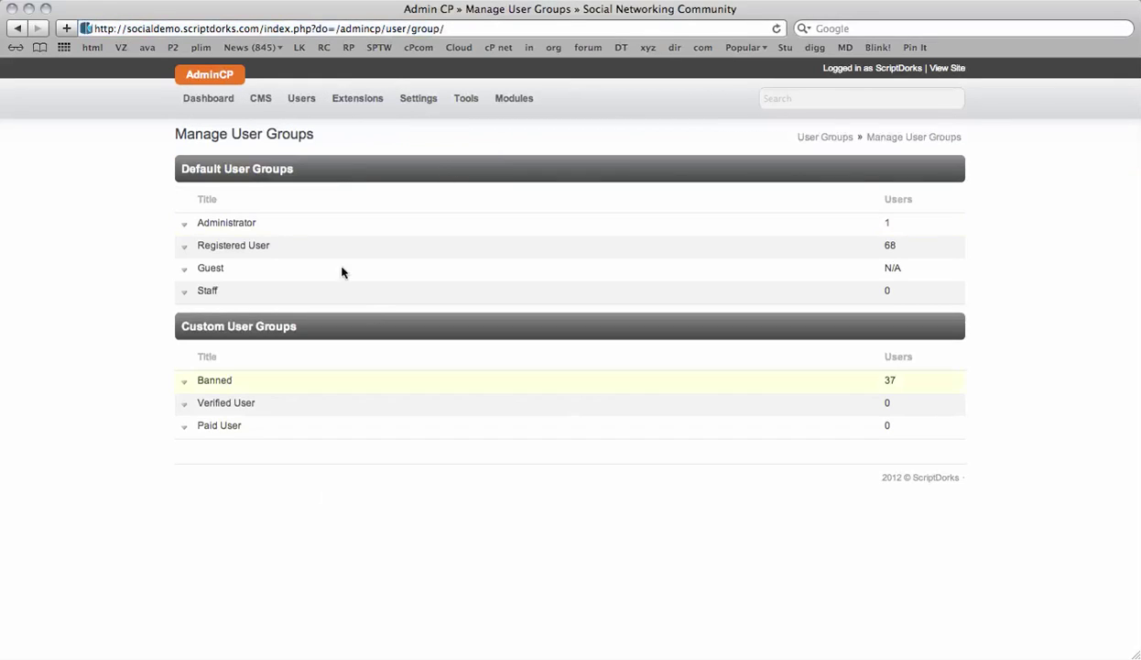
{"action": "left_click", "coordinate": [184, 247]}
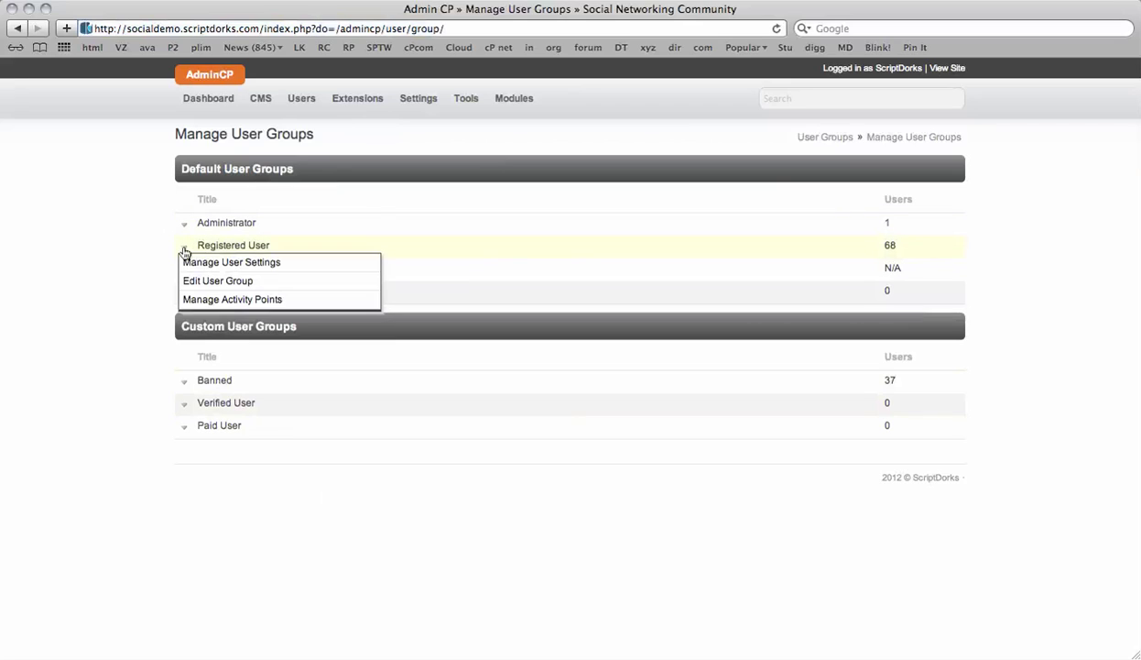
{"action": "left_click", "coordinate": [224, 292]}
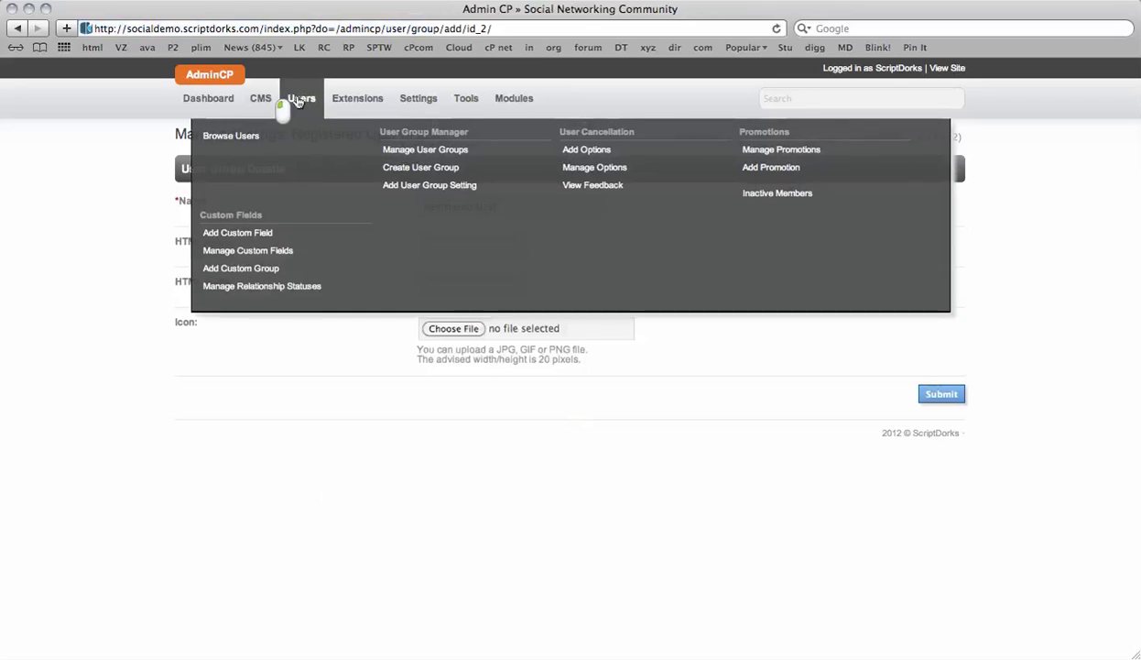
- Return to the user groups list and open Registered User's Manage User Settings
{"action": "mouse_move", "coordinate": [306, 105]}
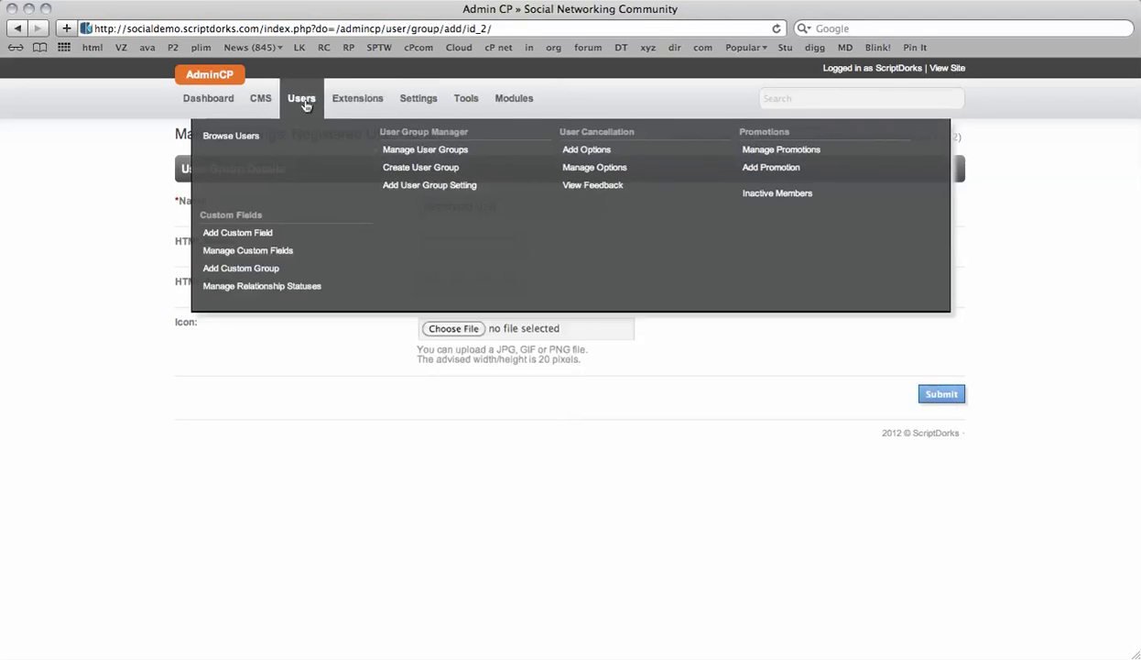
{"action": "left_click", "coordinate": [431, 150]}
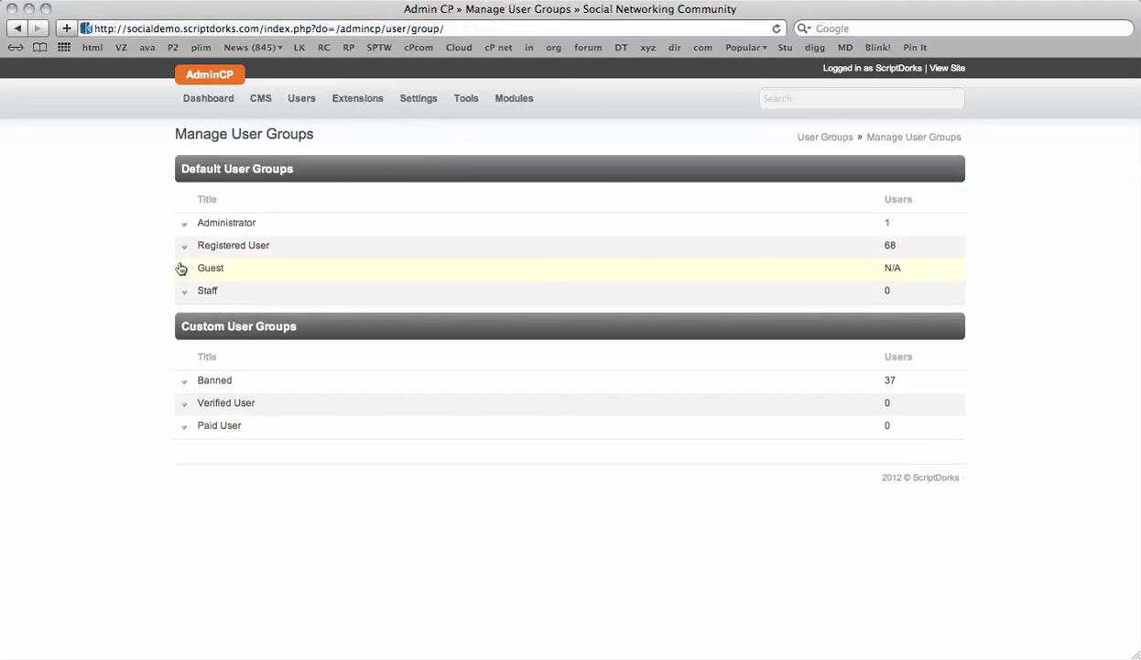
{"action": "left_click", "coordinate": [184, 249]}
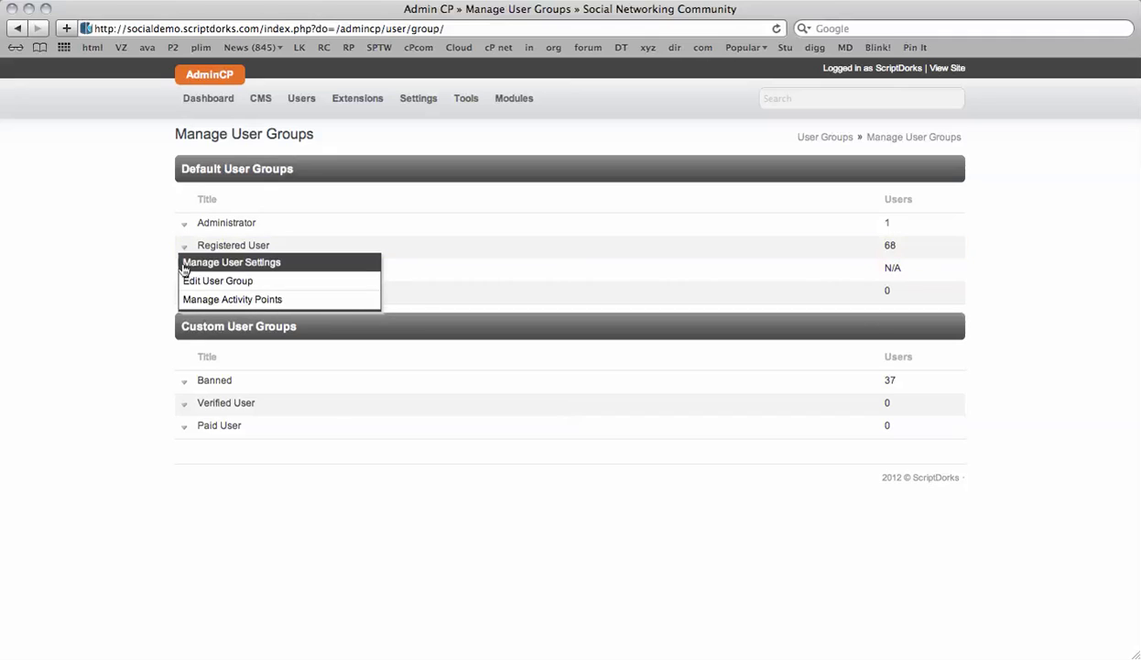
{"action": "left_click", "coordinate": [192, 264]}
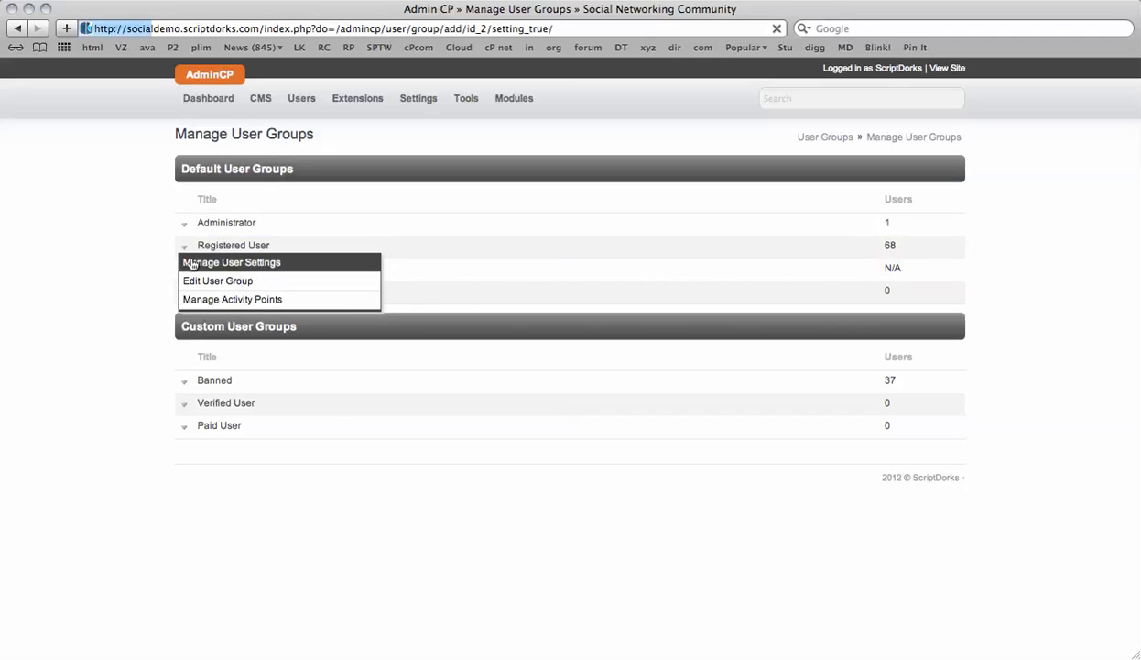
- Set Registered User's Blog option 'Can add a new blog?' to No and save
{"action": "scroll", "coordinate": [225, 272], "scroll_direction": "down", "scroll_amount": 10}
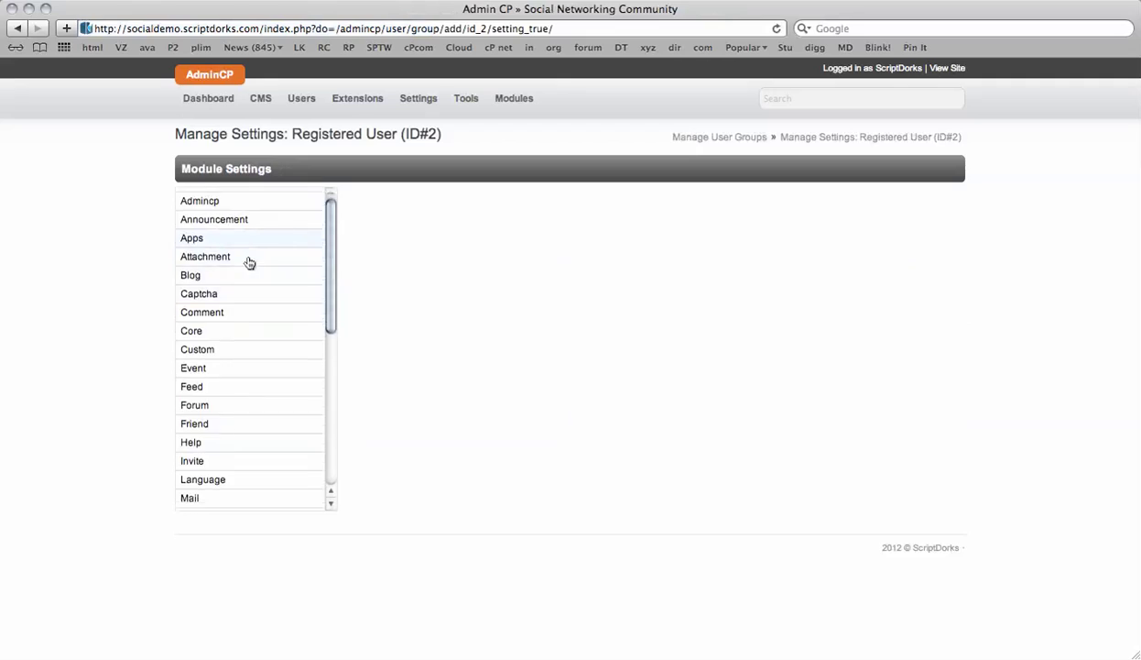
{"action": "scroll", "coordinate": [249, 262], "scroll_direction": "up", "scroll_amount": 10}
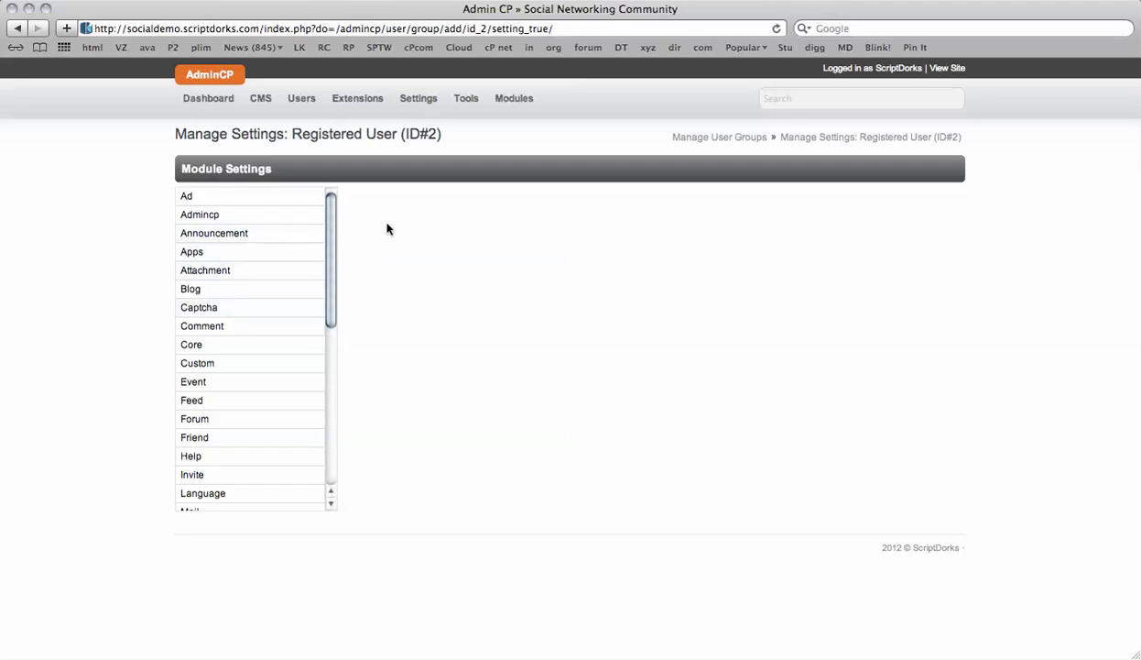
{"action": "left_click", "coordinate": [189, 288]}
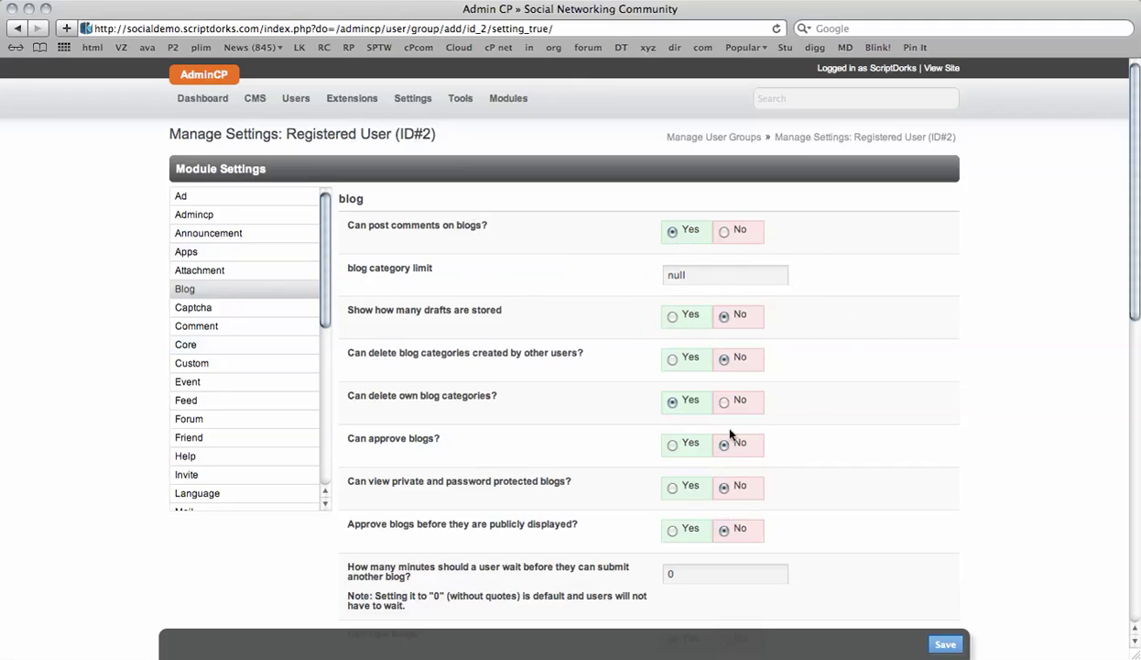
{"action": "scroll", "coordinate": [844, 395], "scroll_direction": "down", "scroll_amount": 3}
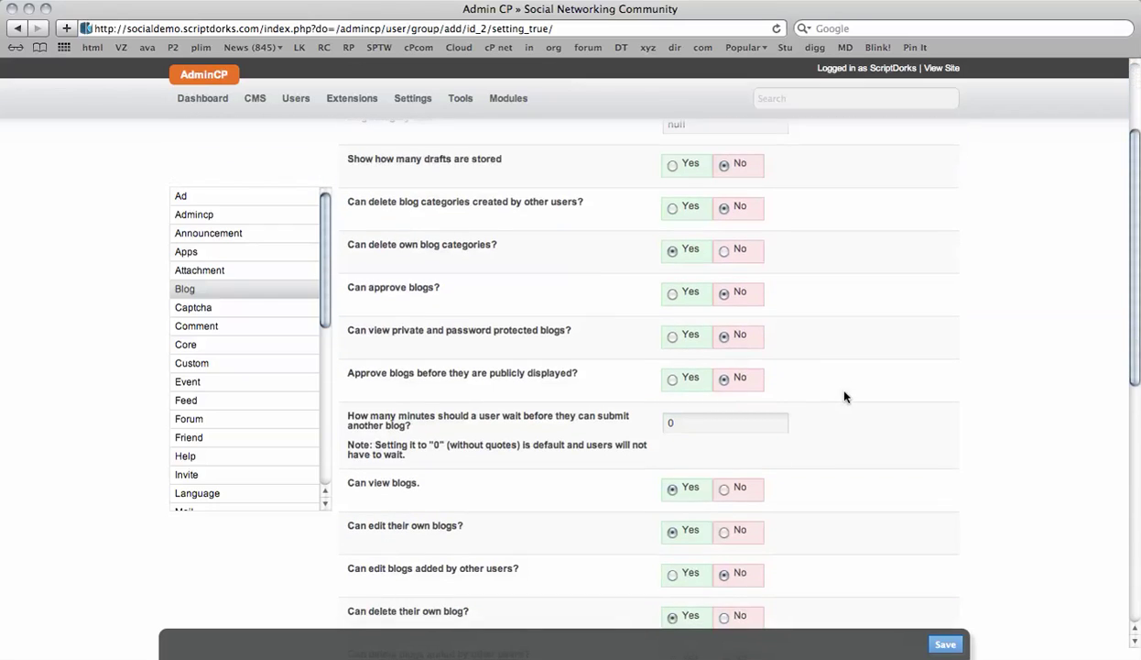
{"action": "scroll", "coordinate": [805, 413], "scroll_direction": "down", "scroll_amount": 4}
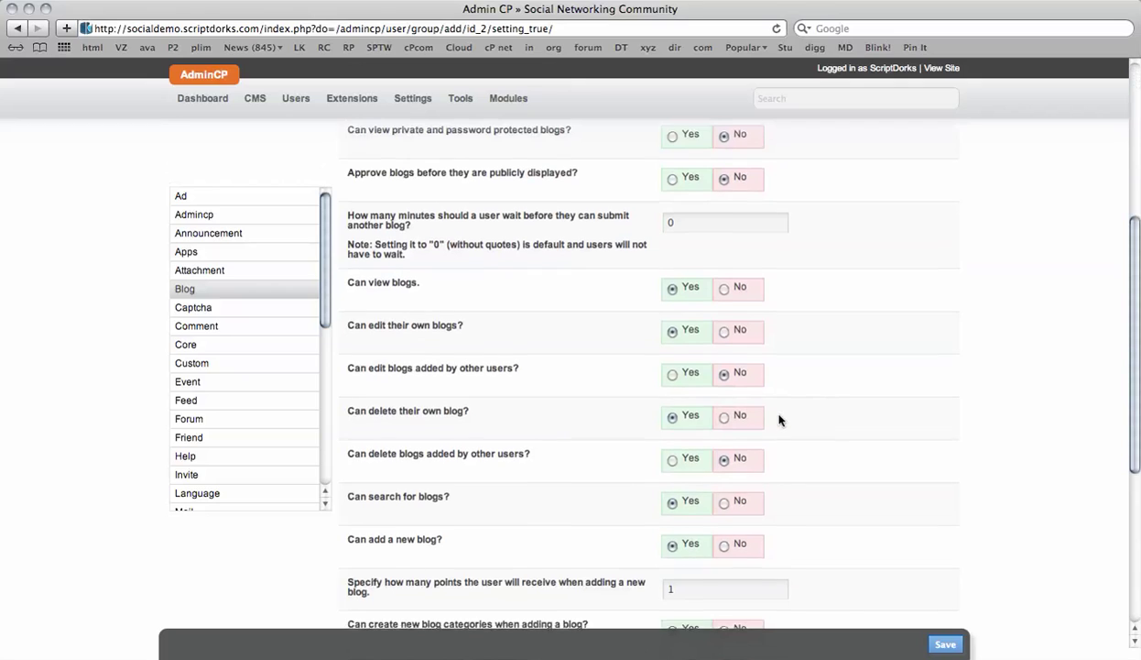
{"action": "scroll", "coordinate": [779, 420], "scroll_direction": "down", "scroll_amount": 1}
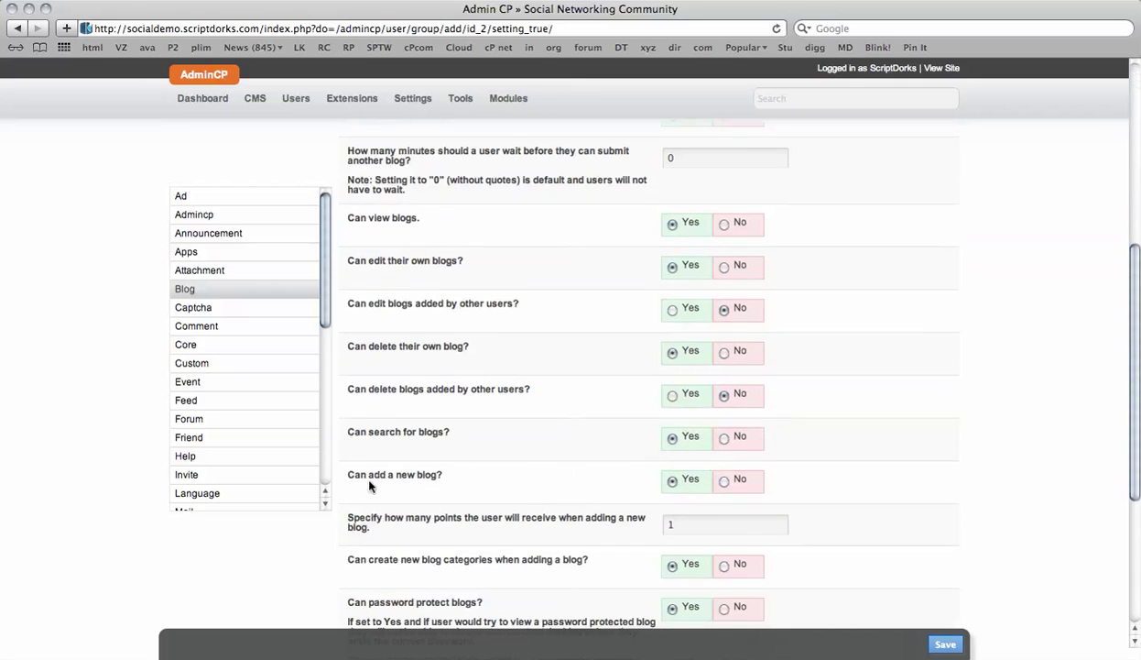
{"action": "left_click", "coordinate": [723, 482]}
{"action": "scroll", "coordinate": [837, 433], "scroll_direction": "down", "scroll_amount": 4}
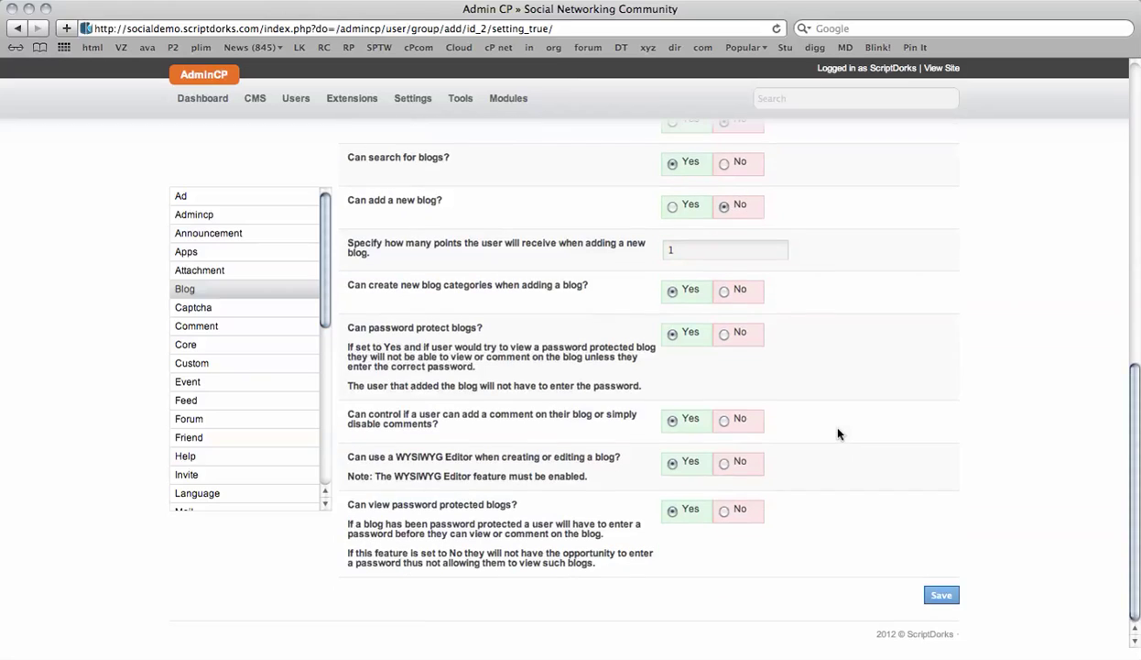
{"action": "left_click", "coordinate": [944, 594]}
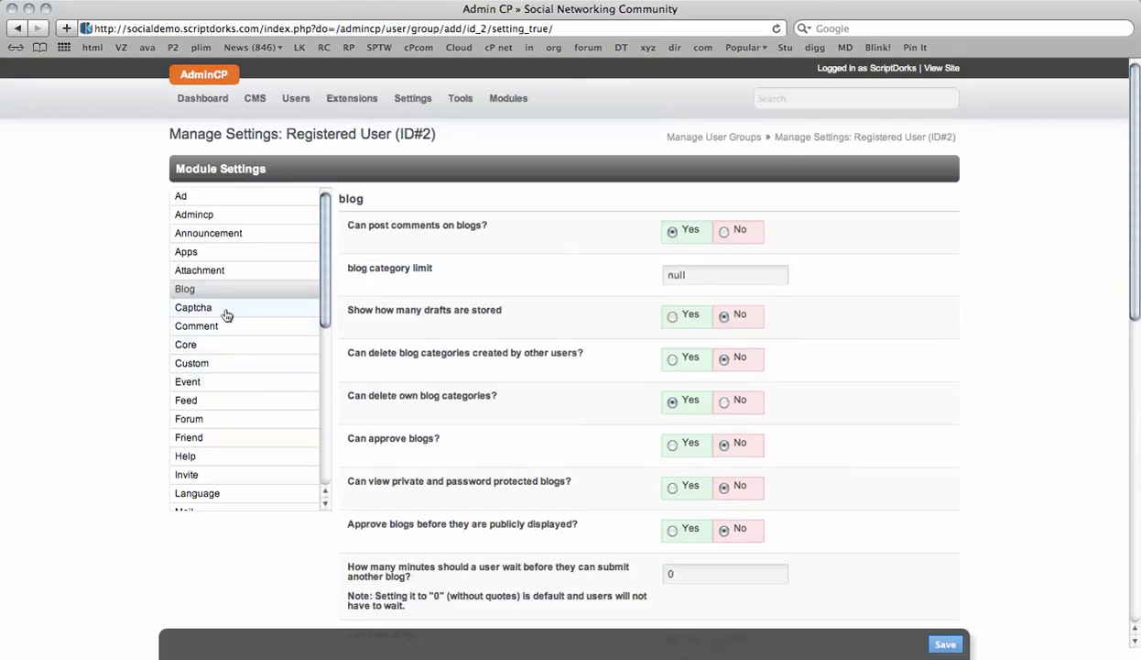
- Require a CAPTCHA for Registered Users adding comments and save the Captcha settings
{"action": "left_click", "coordinate": [225, 311]}
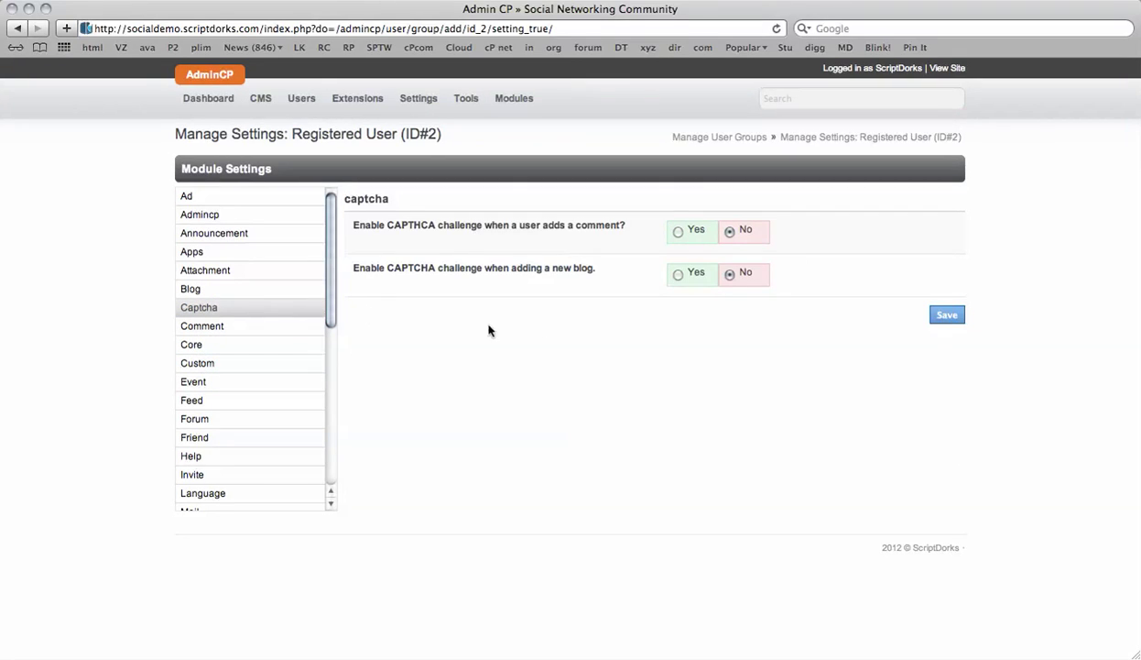
{"action": "left_click", "coordinate": [679, 231]}
{"action": "left_click", "coordinate": [946, 316]}
- Set Marketplace 'Can create a listing?' to No for Registered Users and save
{"action": "left_click", "coordinate": [220, 336]}
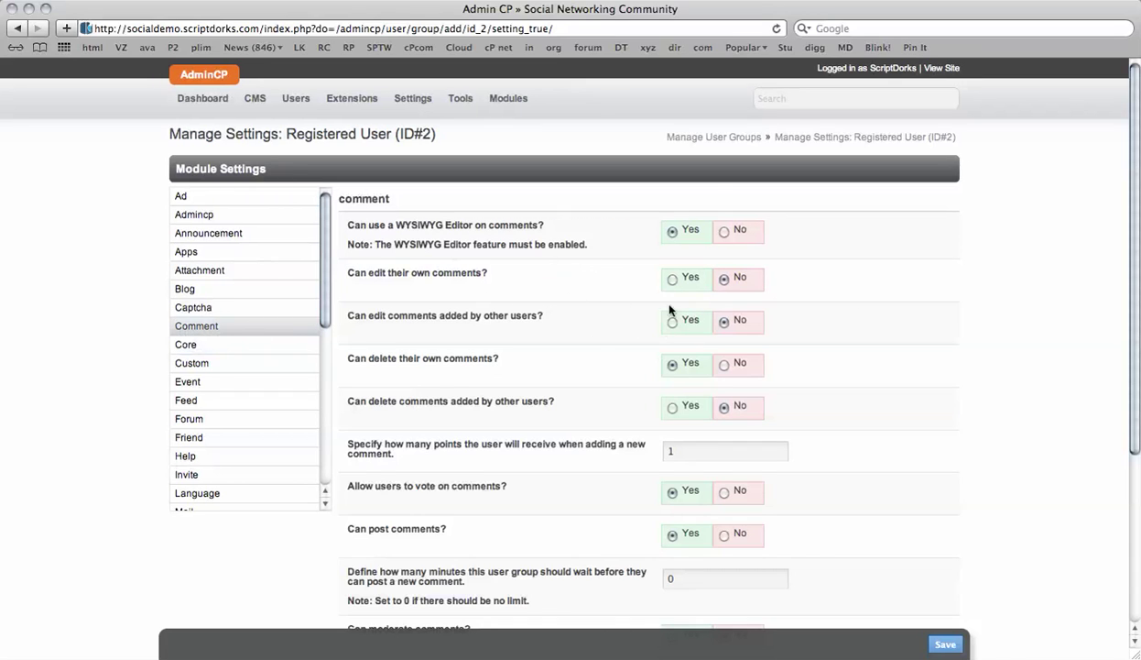
{"action": "scroll", "coordinate": [745, 355], "scroll_direction": "down", "scroll_amount": 6}
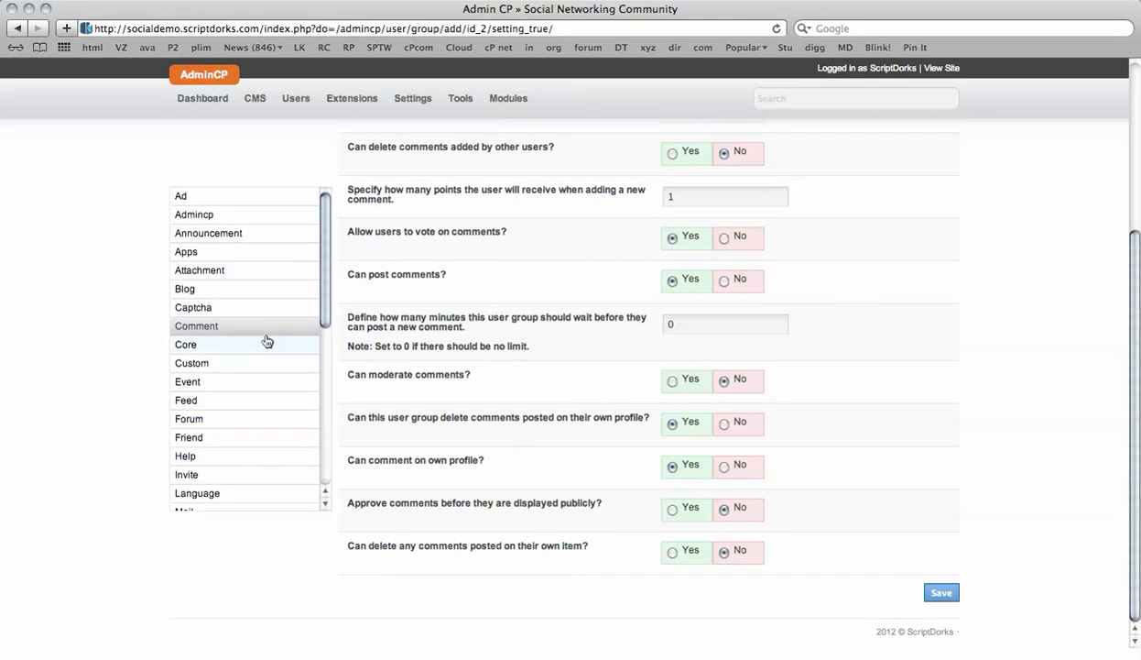
{"action": "scroll", "coordinate": [266, 340], "scroll_direction": "down", "scroll_amount": 3}
{"action": "scroll", "coordinate": [266, 340], "scroll_direction": "down", "scroll_amount": 3}
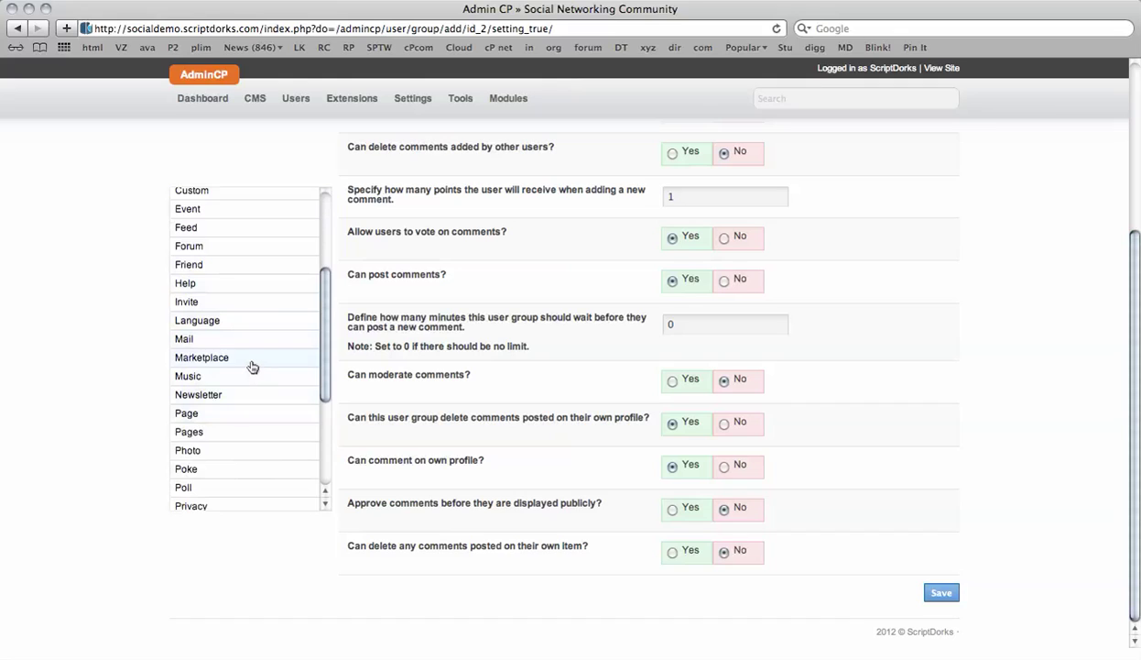
{"action": "left_click", "coordinate": [250, 361]}
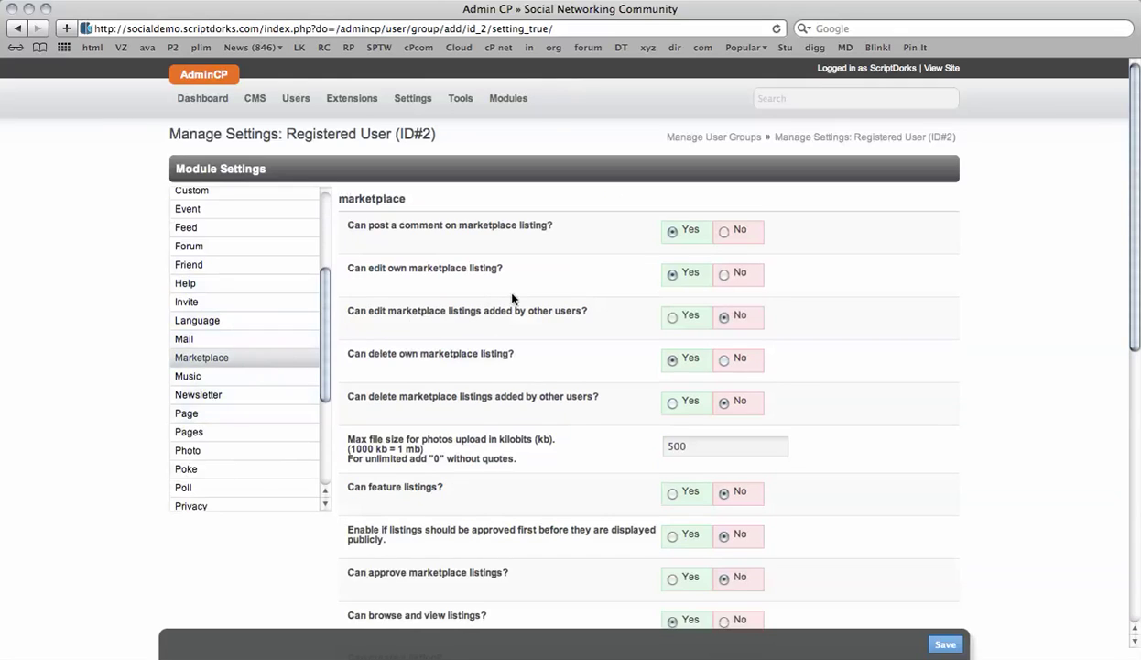
{"action": "scroll", "coordinate": [784, 290], "scroll_direction": "down", "scroll_amount": 3}
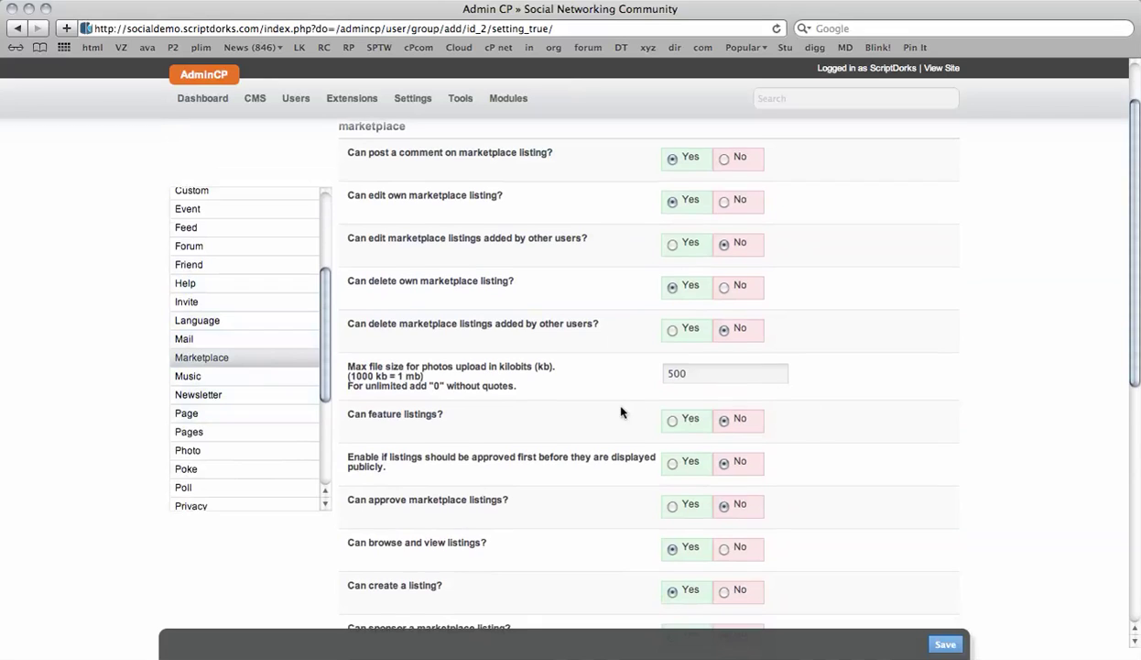
{"action": "scroll", "coordinate": [618, 407], "scroll_direction": "down", "scroll_amount": 2}
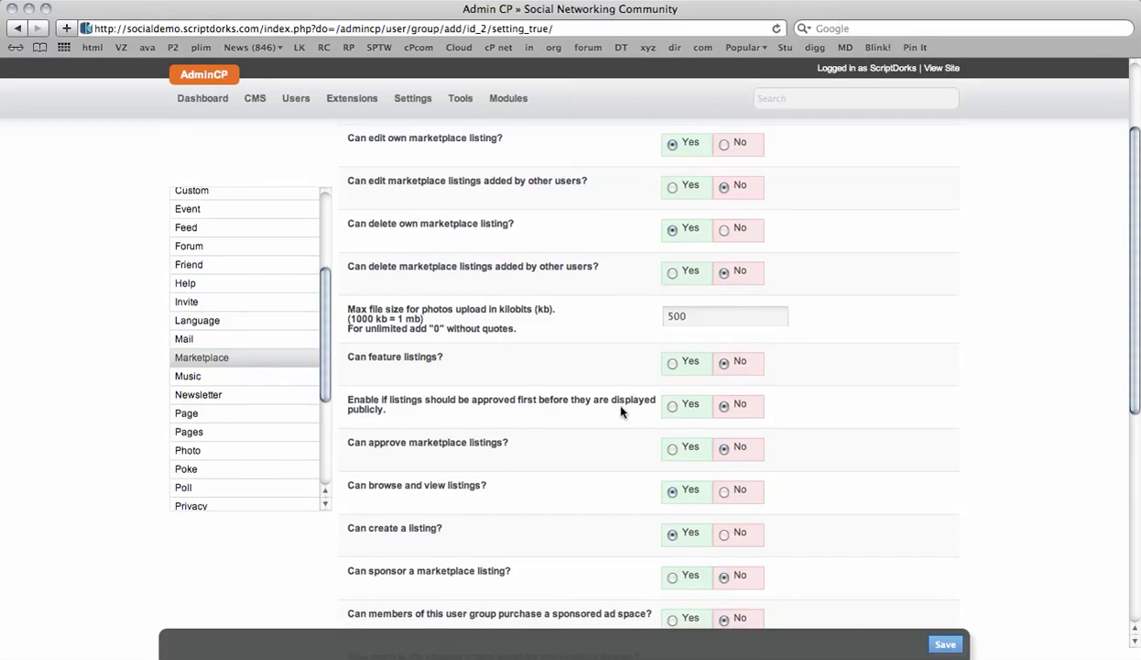
{"action": "left_click", "coordinate": [724, 534]}
{"action": "scroll", "coordinate": [907, 549], "scroll_direction": "down", "scroll_amount": 6}
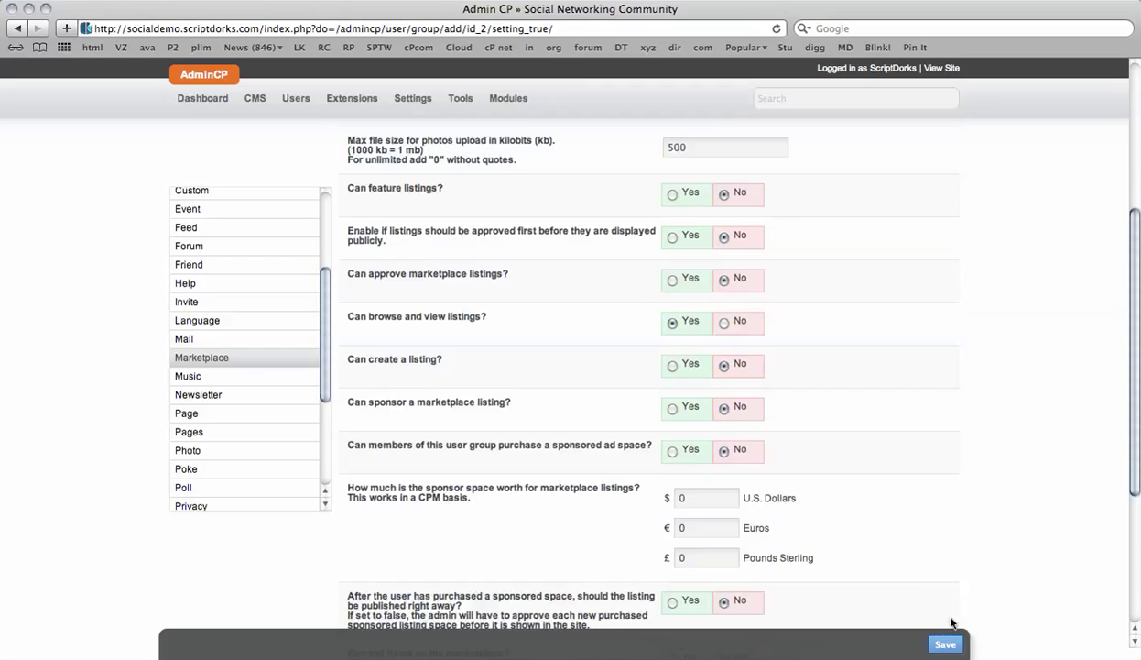
{"action": "left_click", "coordinate": [945, 648]}
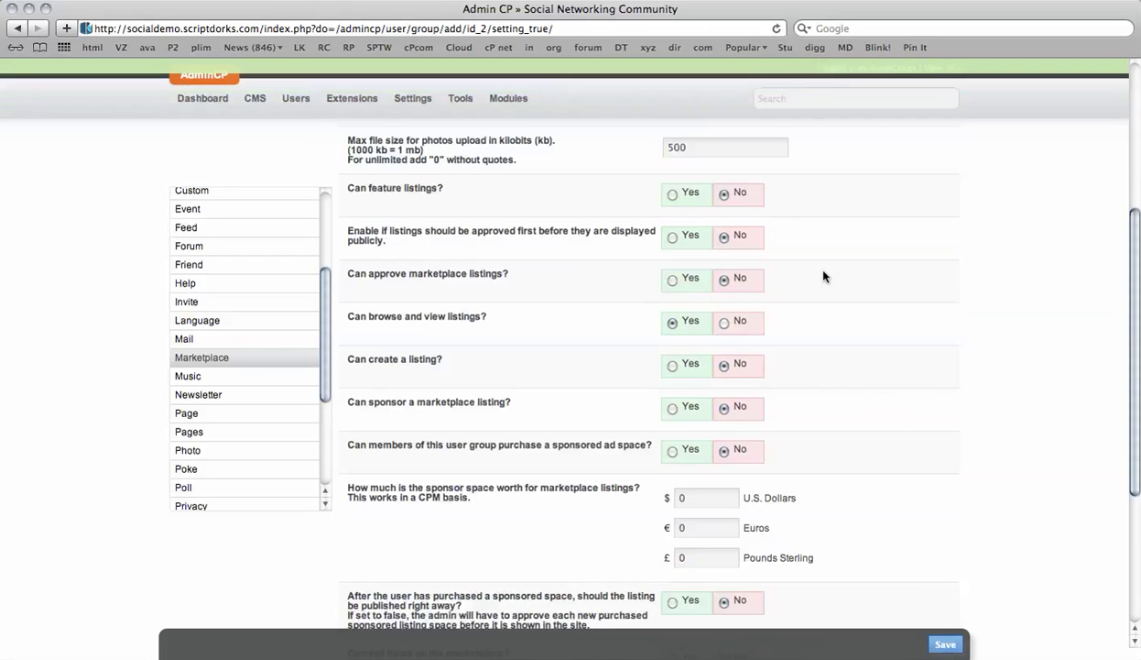
- Set Pages 'Can create new pages?' to No for Registered Users and save
{"action": "scroll", "coordinate": [273, 372], "scroll_direction": "down", "scroll_amount": 5}
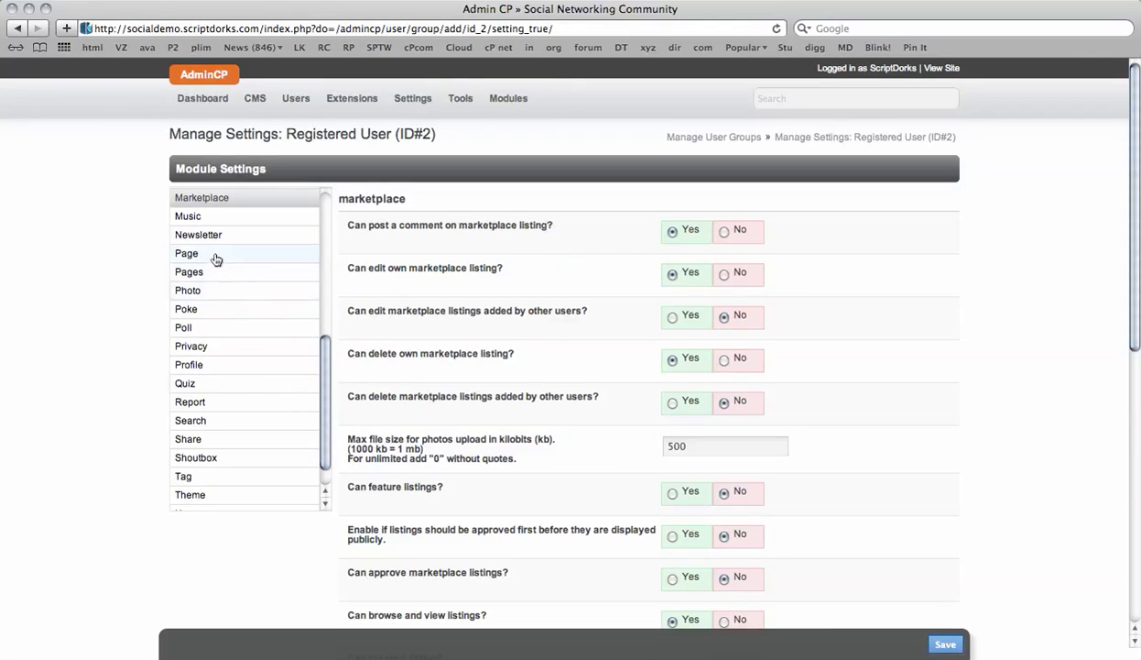
{"action": "left_click", "coordinate": [215, 256]}
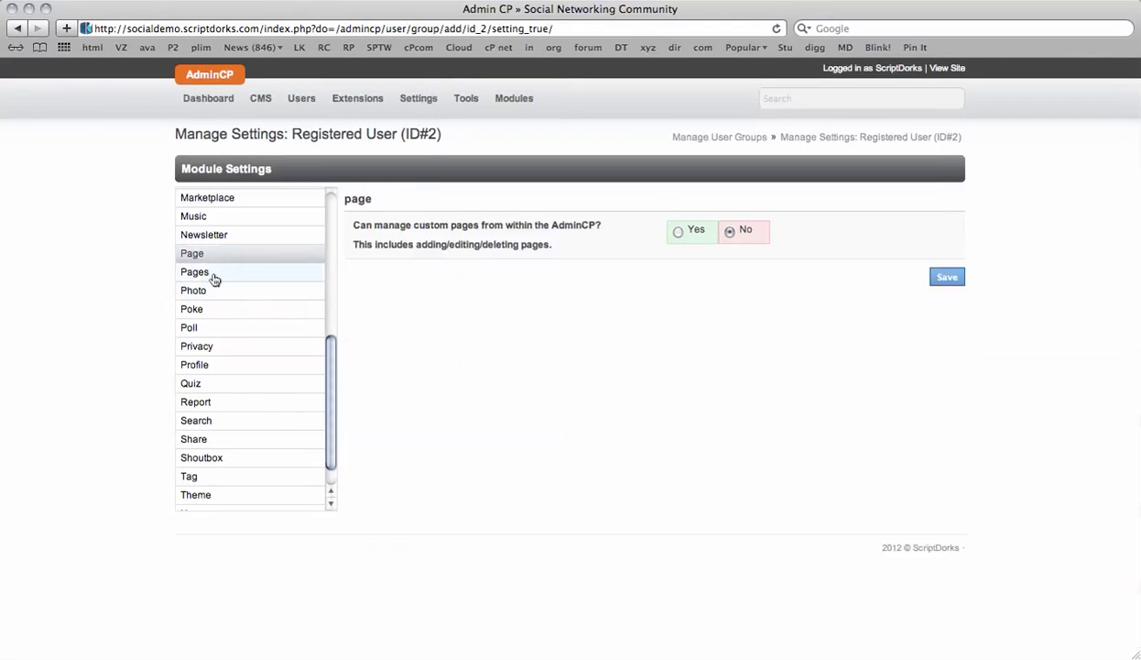
{"action": "left_click", "coordinate": [214, 273]}
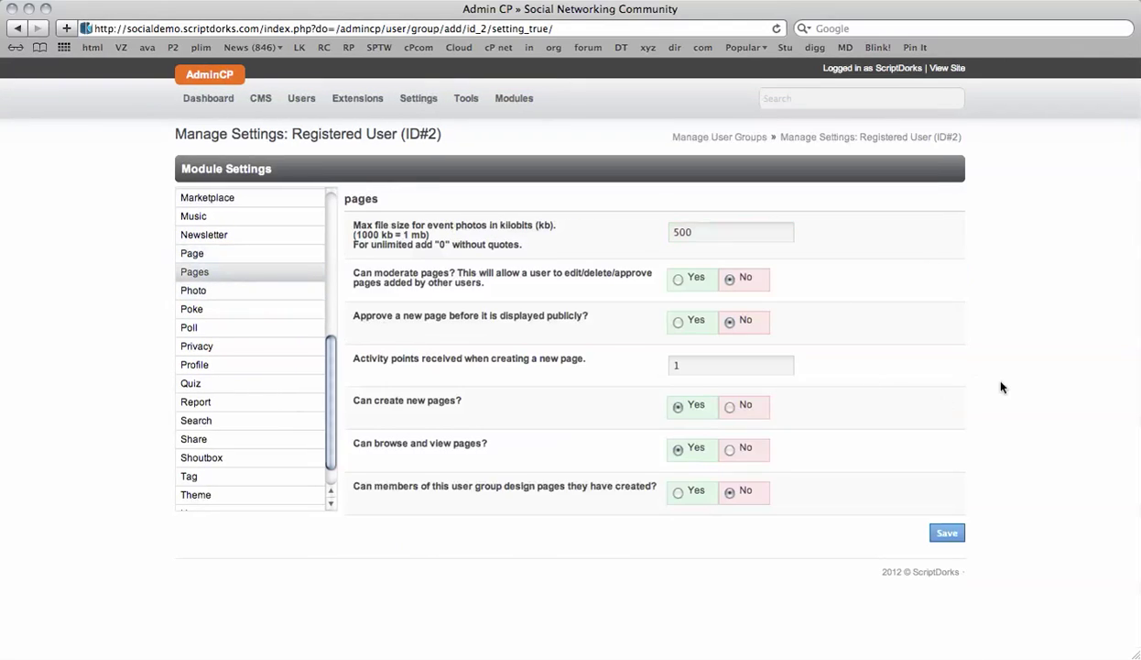
{"action": "left_click", "coordinate": [730, 407]}
{"action": "left_click", "coordinate": [936, 540]}
{"action": "scroll", "coordinate": [210, 449], "scroll_direction": "up", "scroll_amount": 5}
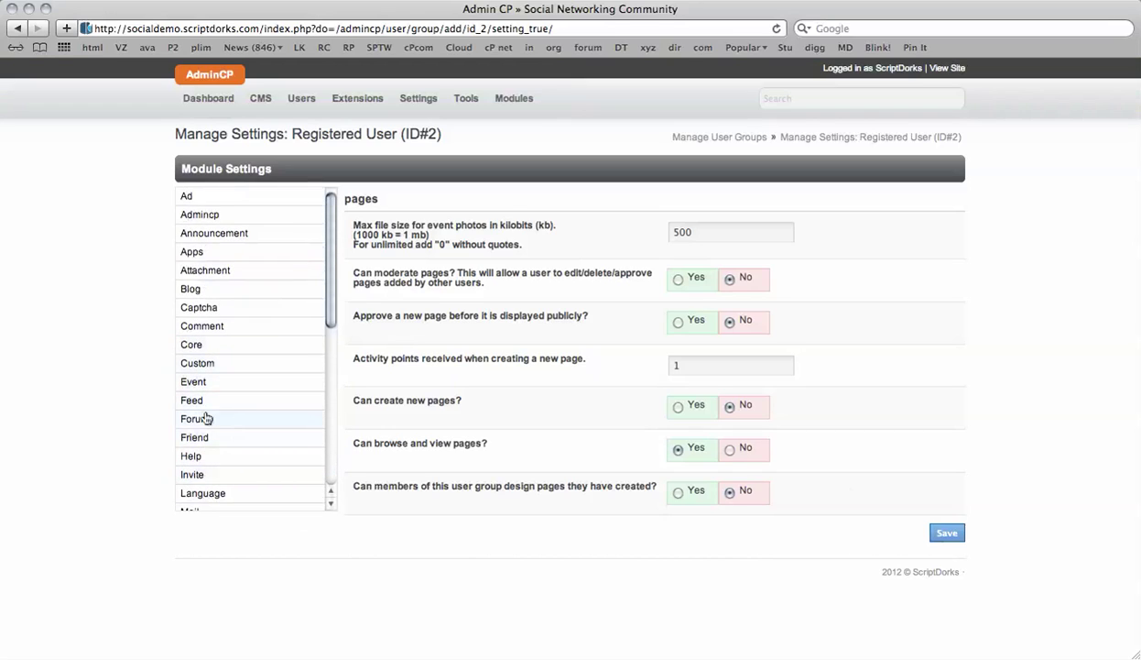
- Set Forum 'Approve threads before they are displayed publicly?' to Yes and save
{"action": "left_click", "coordinate": [206, 418]}
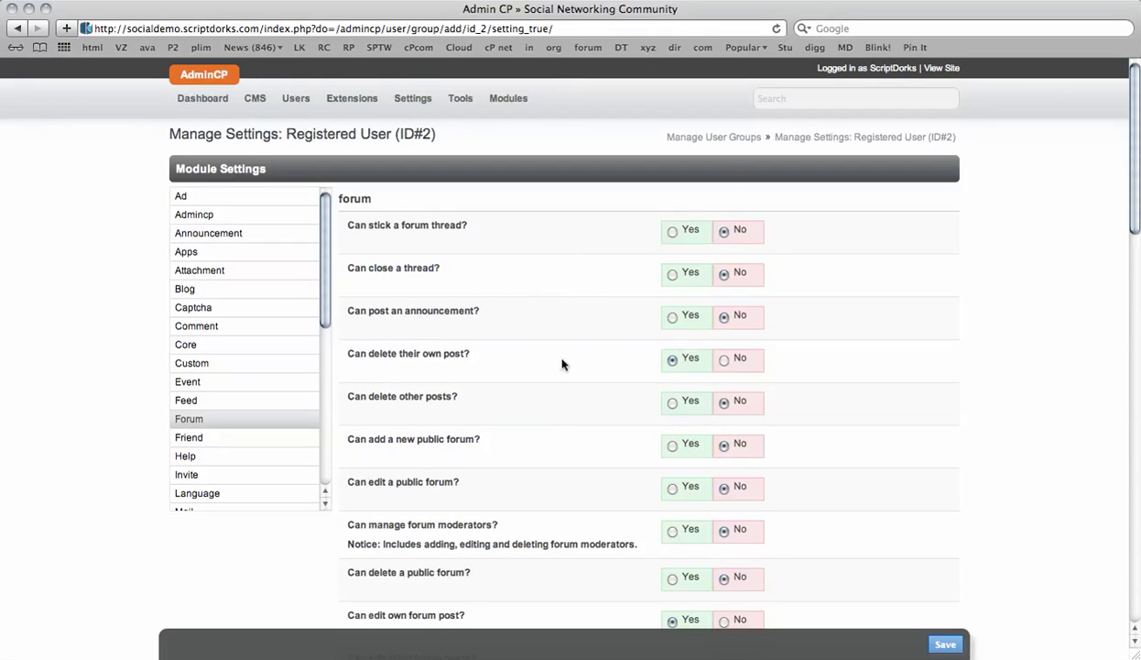
{"action": "scroll", "coordinate": [607, 353], "scroll_direction": "down", "scroll_amount": 6}
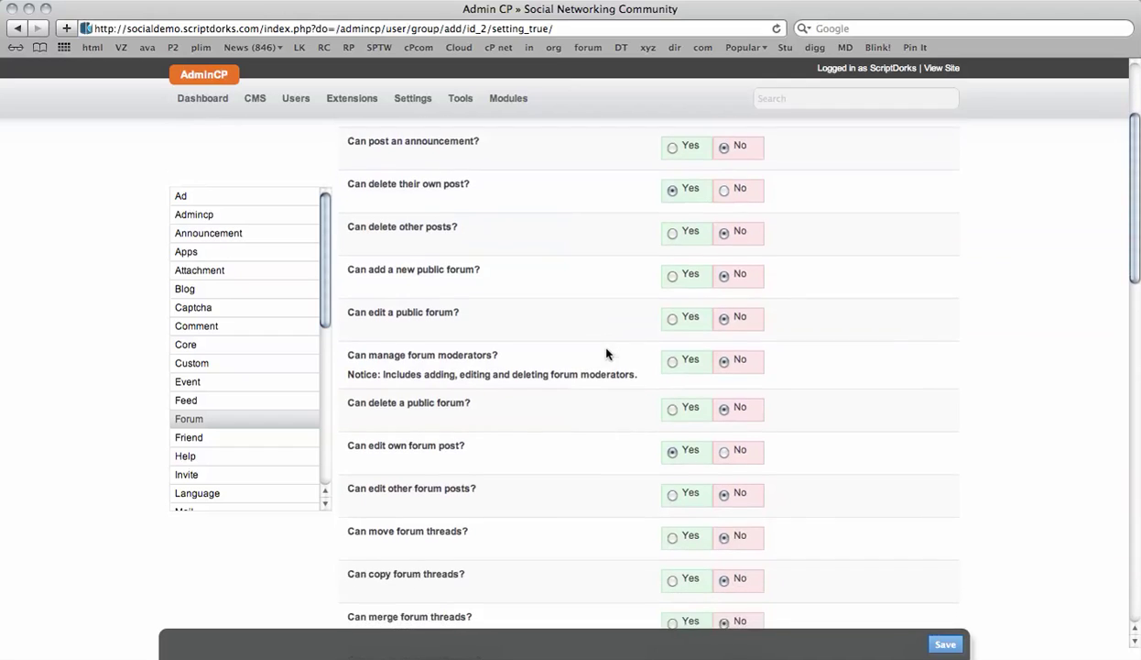
{"action": "scroll", "coordinate": [607, 354], "scroll_direction": "down", "scroll_amount": 5}
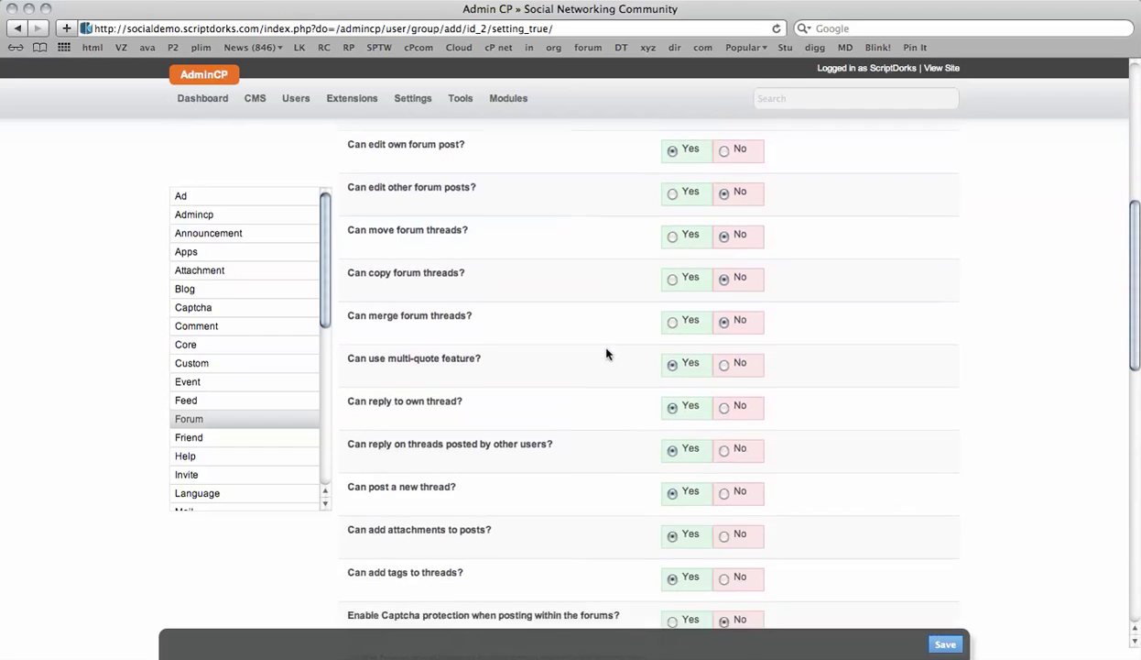
{"action": "scroll", "coordinate": [607, 354], "scroll_direction": "down", "scroll_amount": 3}
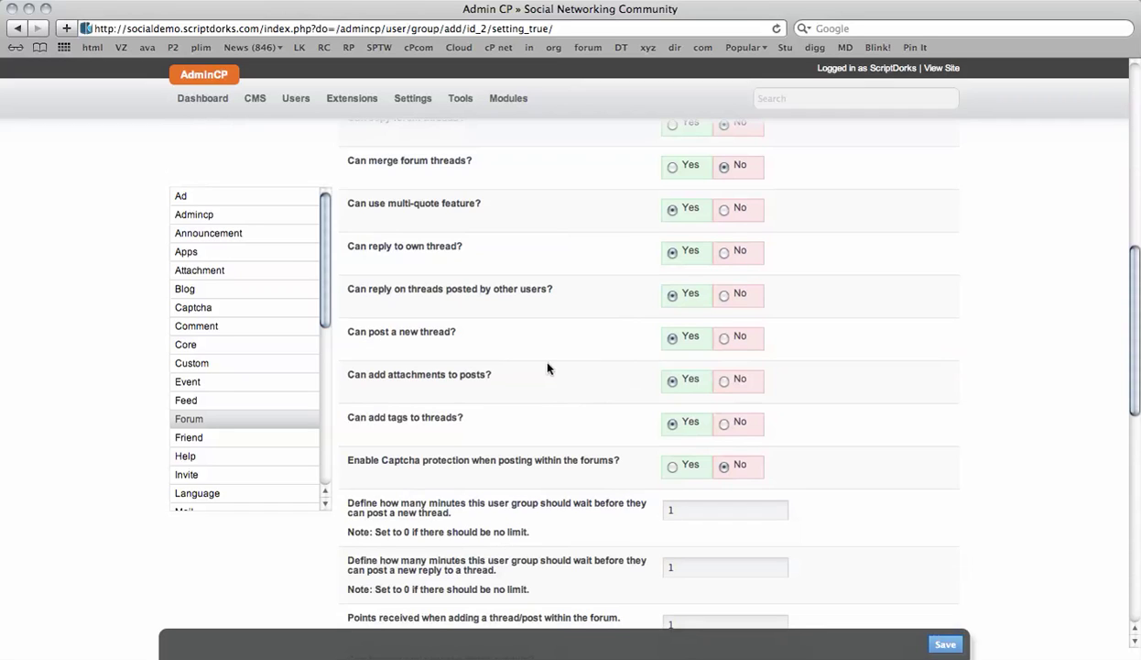
{"action": "scroll", "coordinate": [481, 311], "scroll_direction": "down", "scroll_amount": 3}
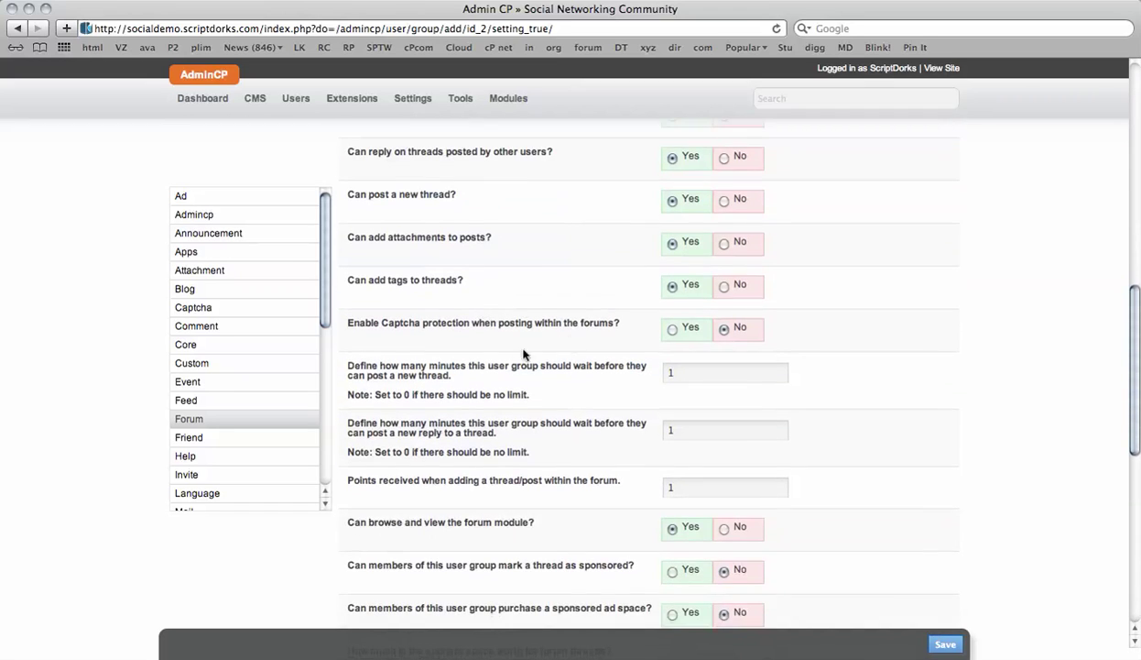
{"action": "scroll", "coordinate": [515, 359], "scroll_direction": "down", "scroll_amount": 6}
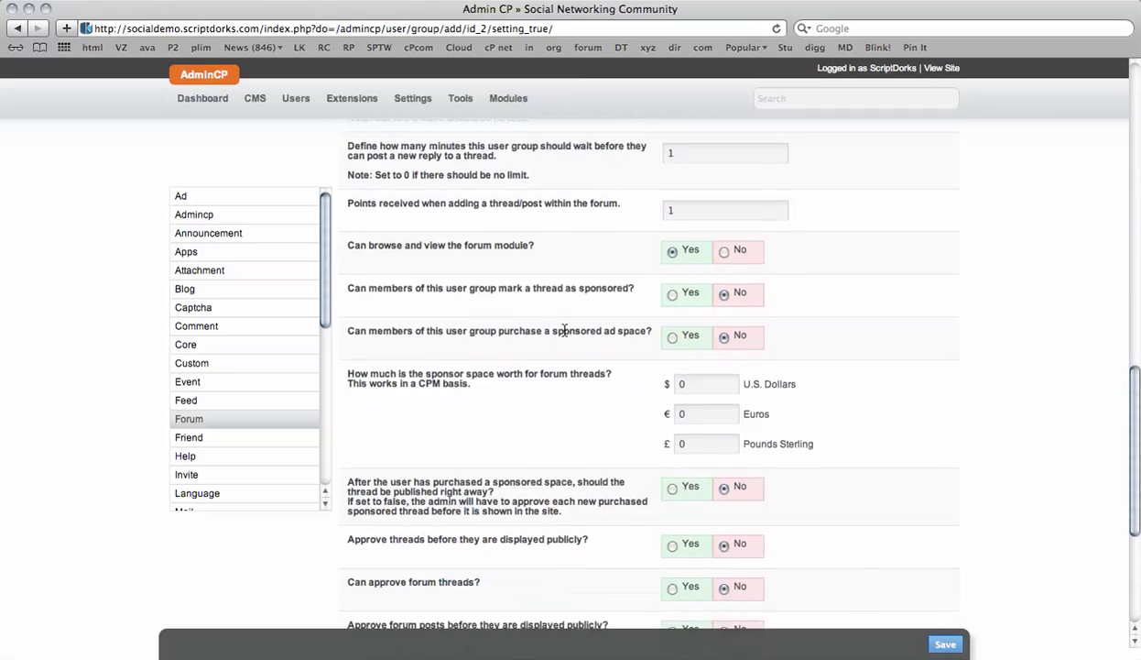
{"action": "scroll", "coordinate": [565, 330], "scroll_direction": "down", "scroll_amount": 5}
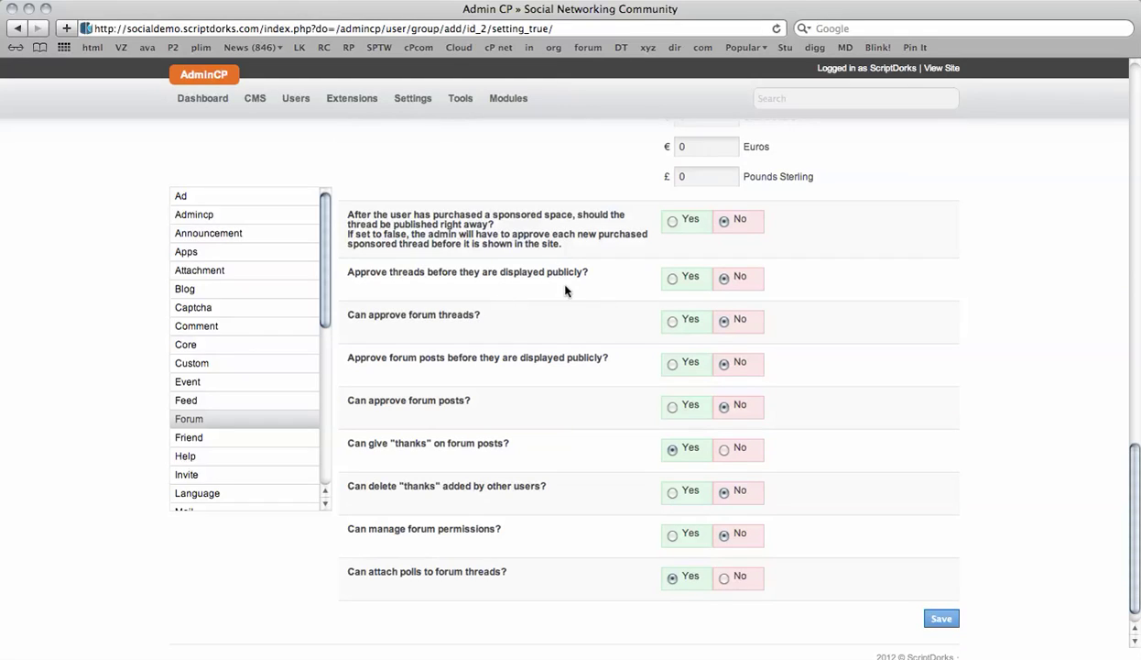
{"action": "left_click", "coordinate": [672, 279]}
{"action": "left_click", "coordinate": [938, 616]}
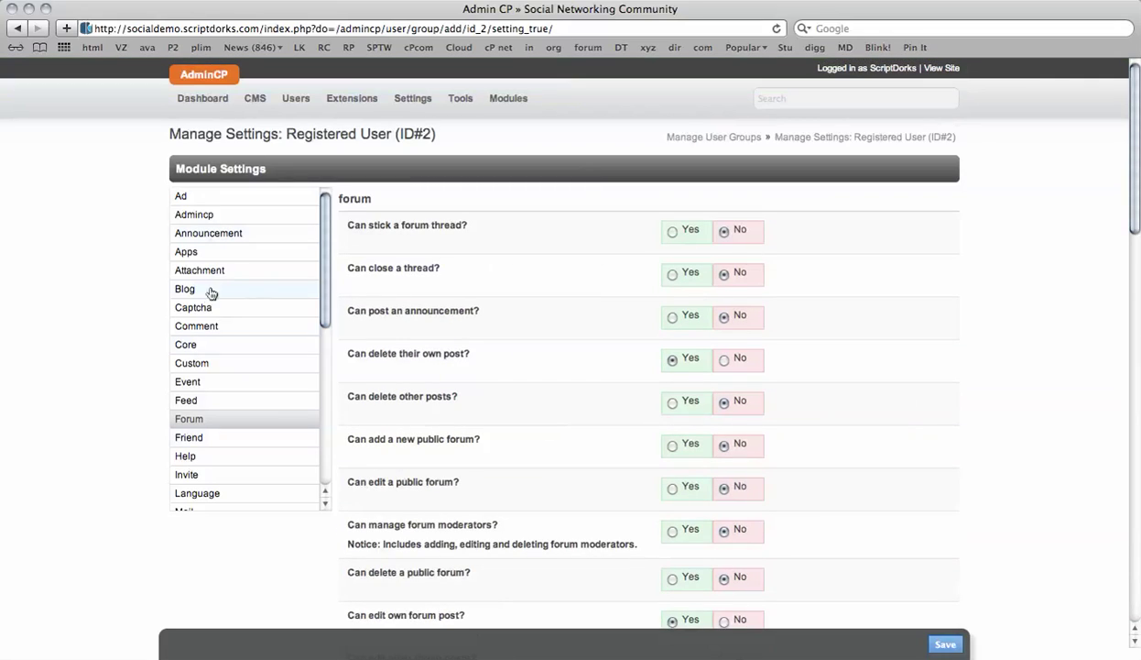
- Go from the user groups list to Subscription Packages > Manage Packages via Modules
{"action": "left_click", "coordinate": [293, 99]}
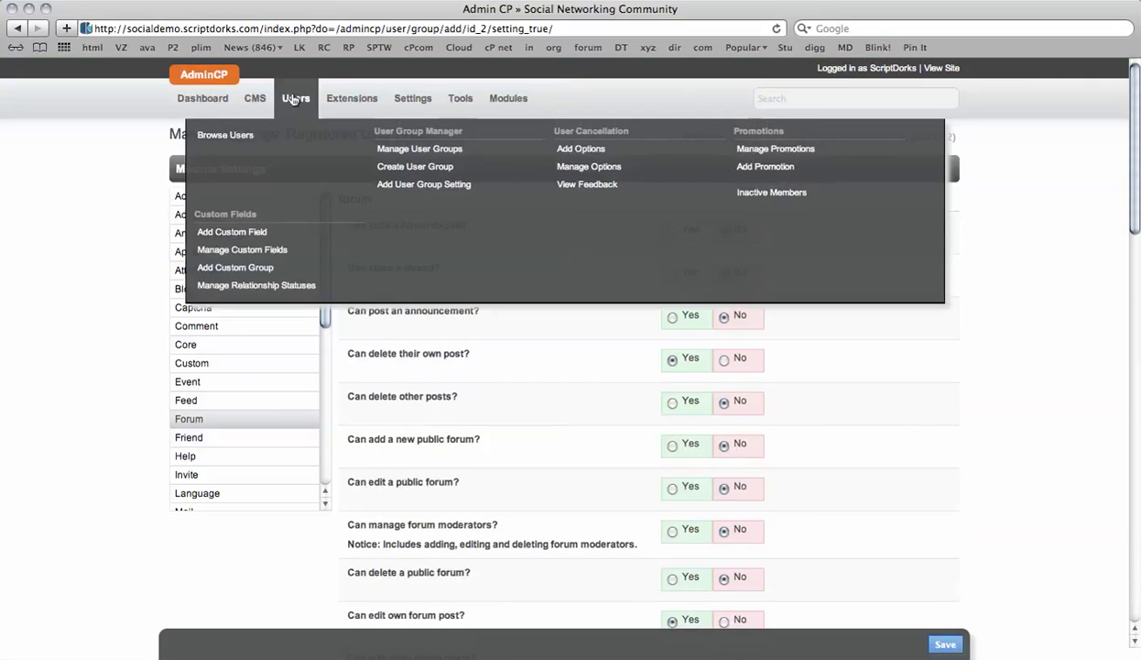
{"action": "left_click", "coordinate": [418, 150]}
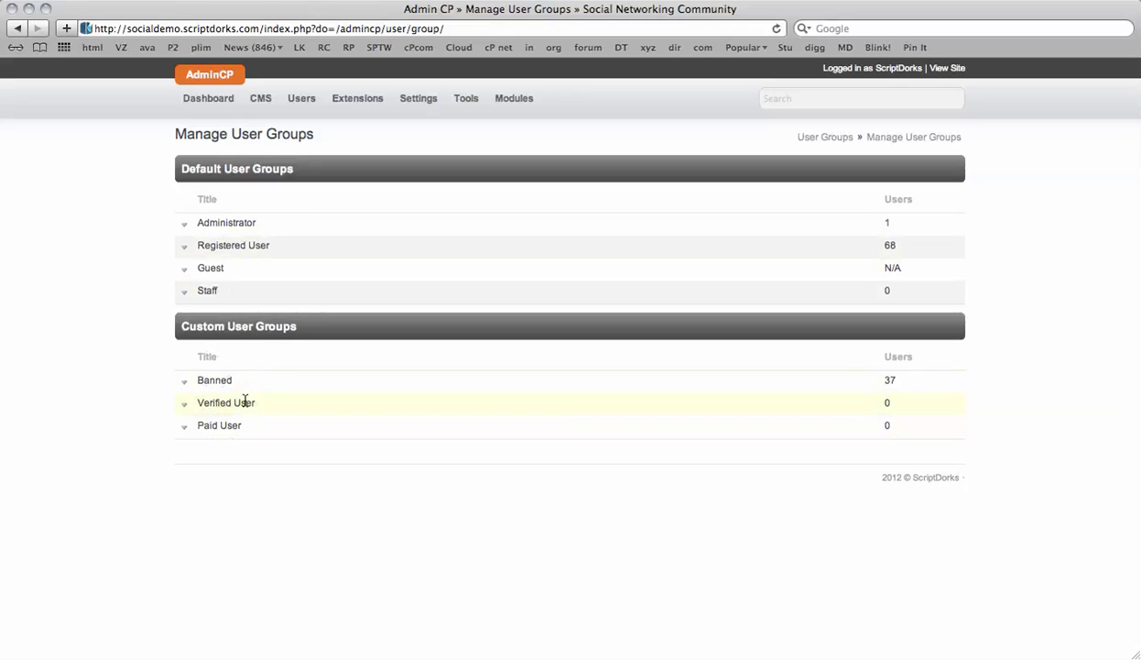
{"action": "left_click", "coordinate": [466, 103]}
{"action": "left_click", "coordinate": [498, 103]}
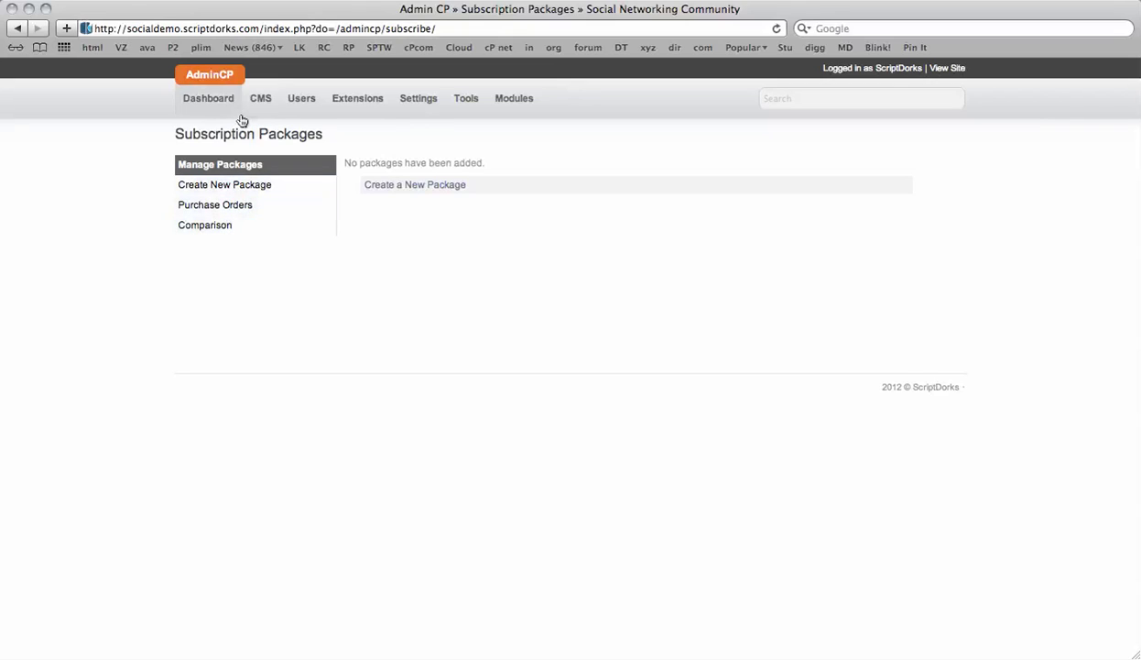
- Go to Modules > Subscribe > Manage Packages and start creating a new package
{"action": "left_click", "coordinate": [511, 103]}
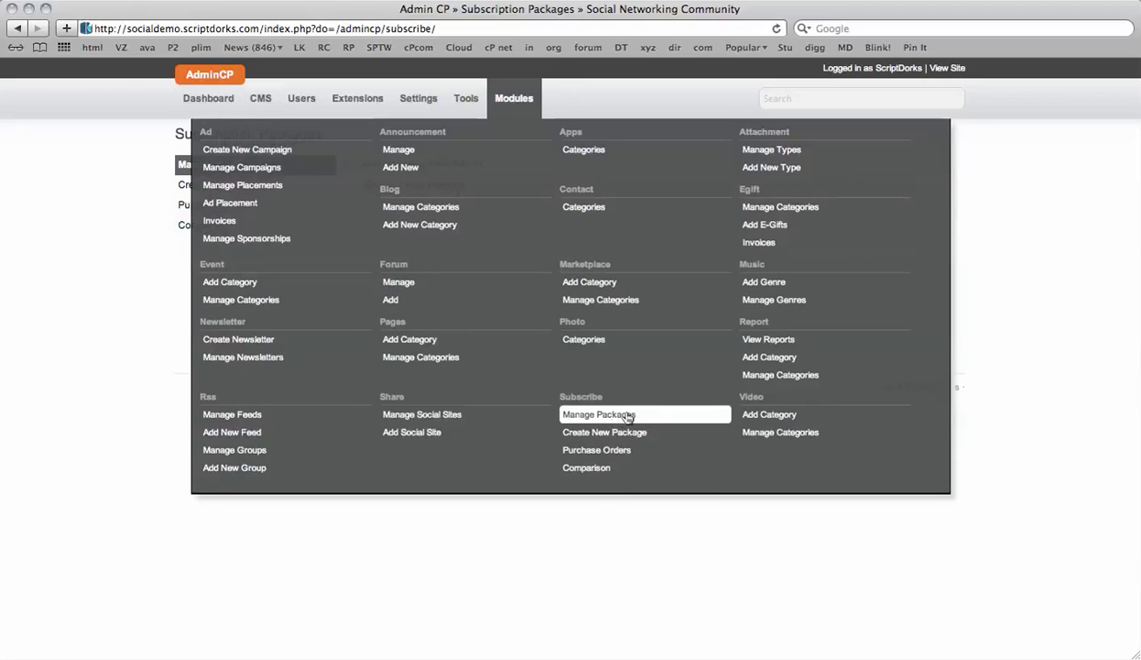
{"action": "left_click", "coordinate": [609, 415]}
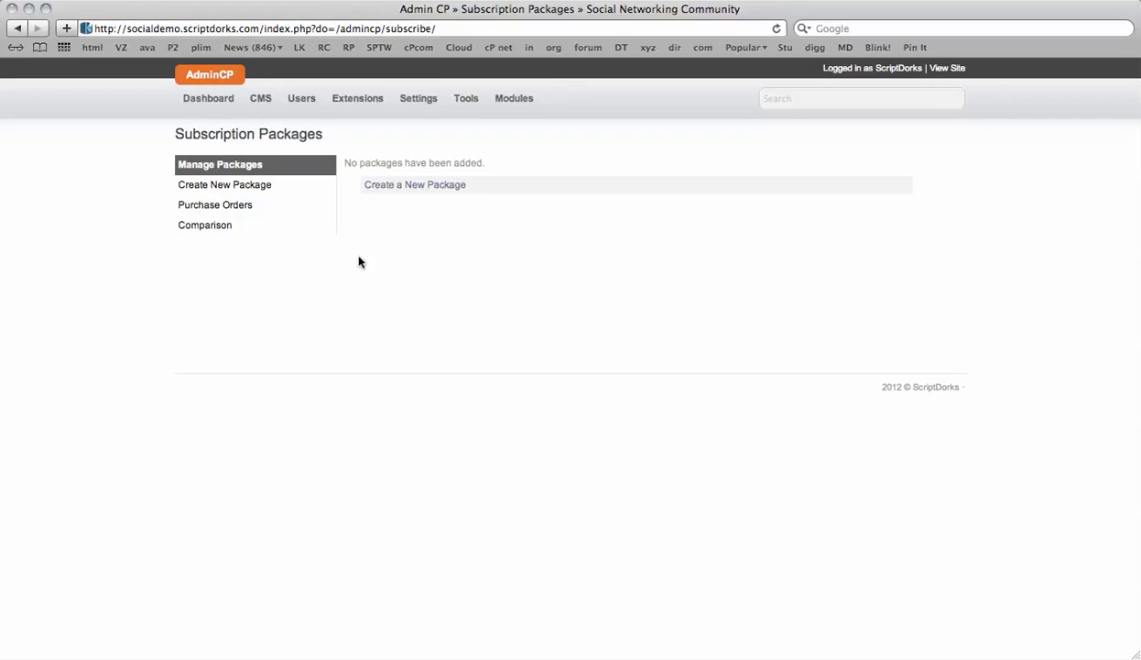
{"action": "left_click", "coordinate": [405, 187]}
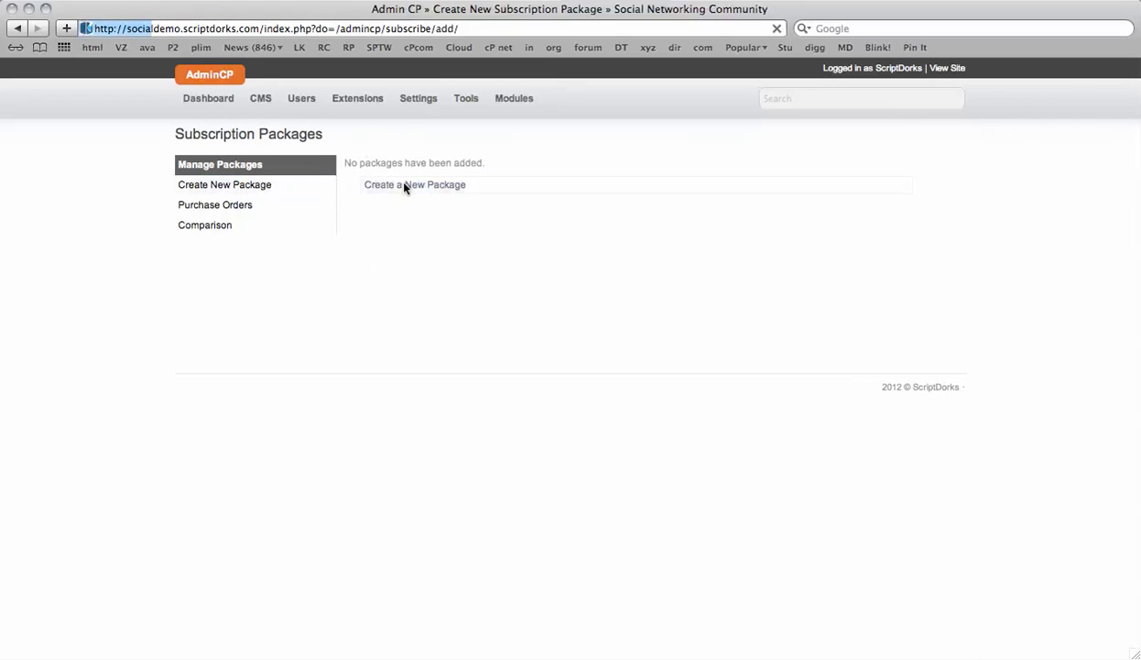
- Enter the title 'Paid Member' and the description 'This is paid users'
{"action": "left_click", "coordinate": [650, 206]}
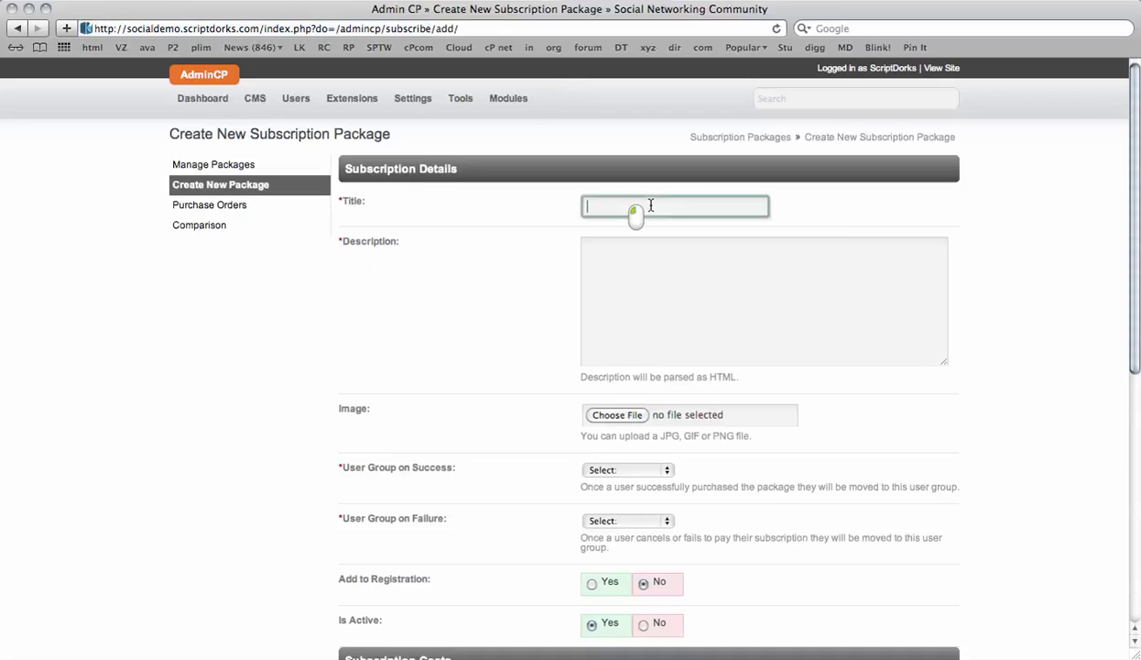
{"action": "type", "text": "Paid Mem"}
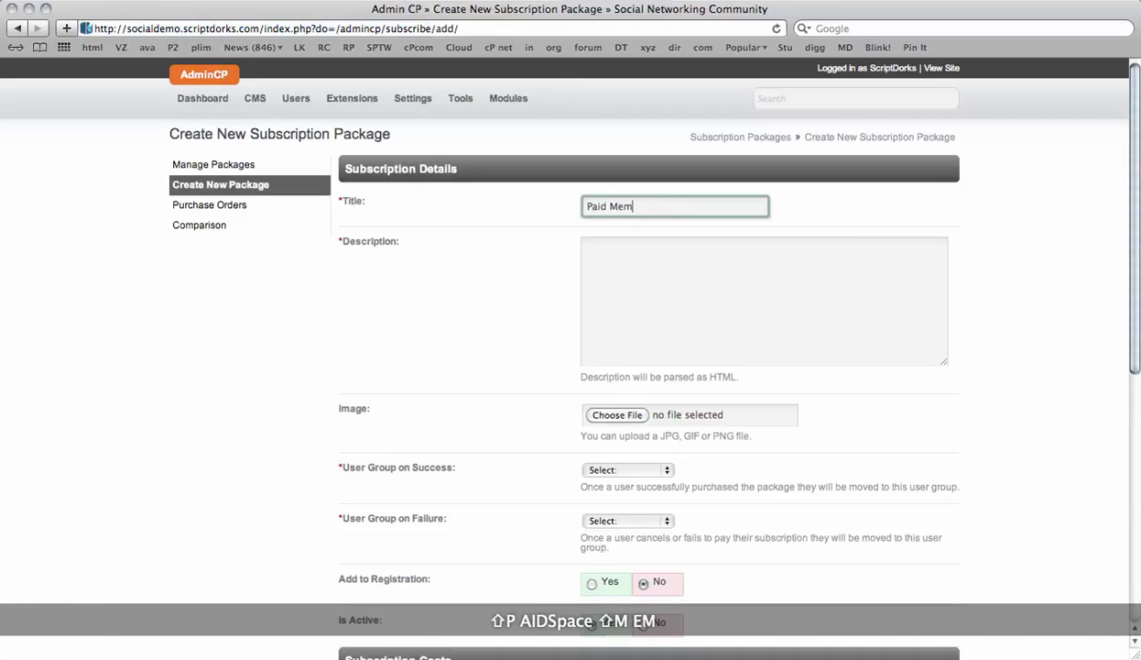
{"action": "type", "text": "ber"}
{"action": "key", "text": "Tab"}
{"action": "type", "text": "This is paid user"}
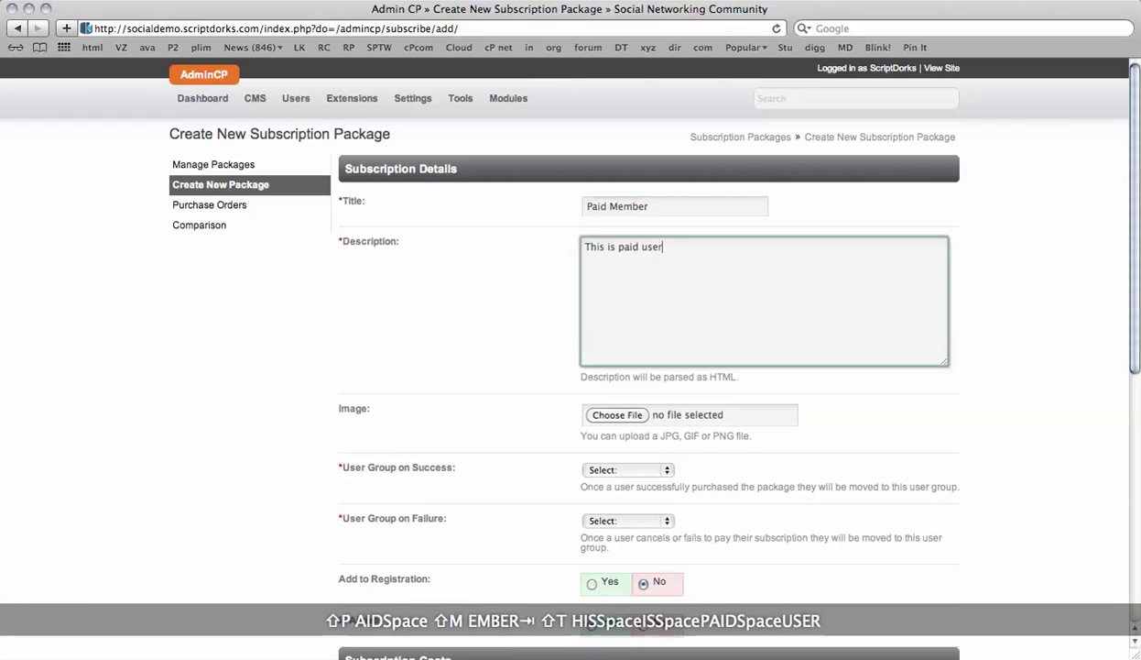
{"action": "type", "text": "s"}
{"action": "key", "text": "Tab"}
- Set the success user group to Paid User and the failure group to Registered User
{"action": "scroll", "coordinate": [443, 374], "scroll_direction": "down", "scroll_amount": 3}
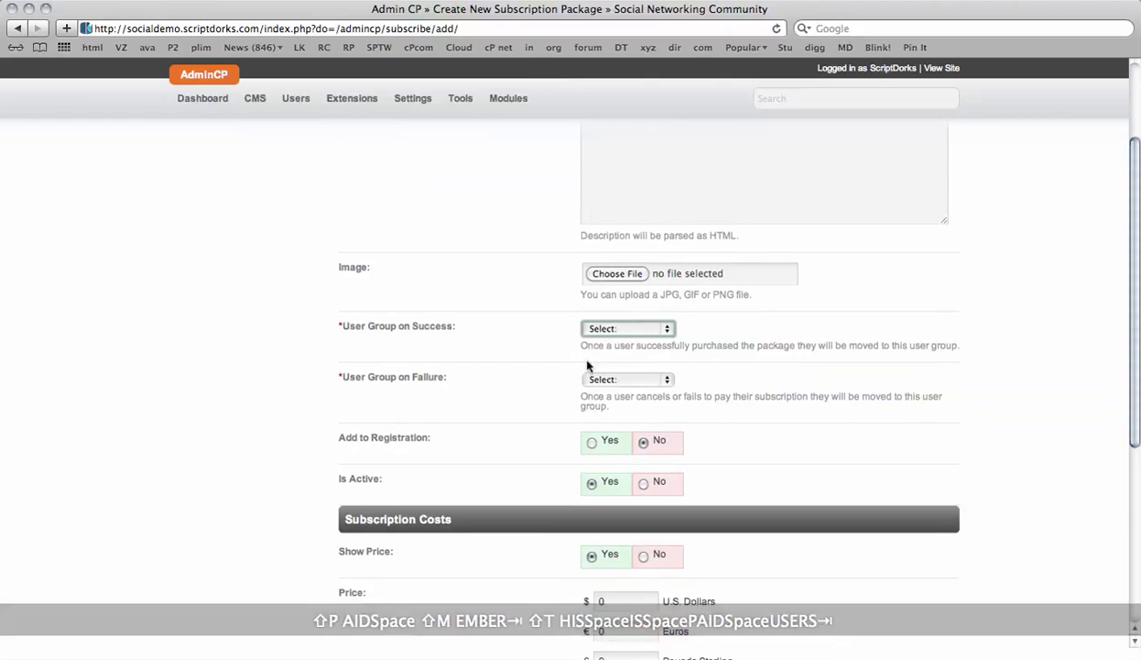
{"action": "left_click", "coordinate": [616, 328]}
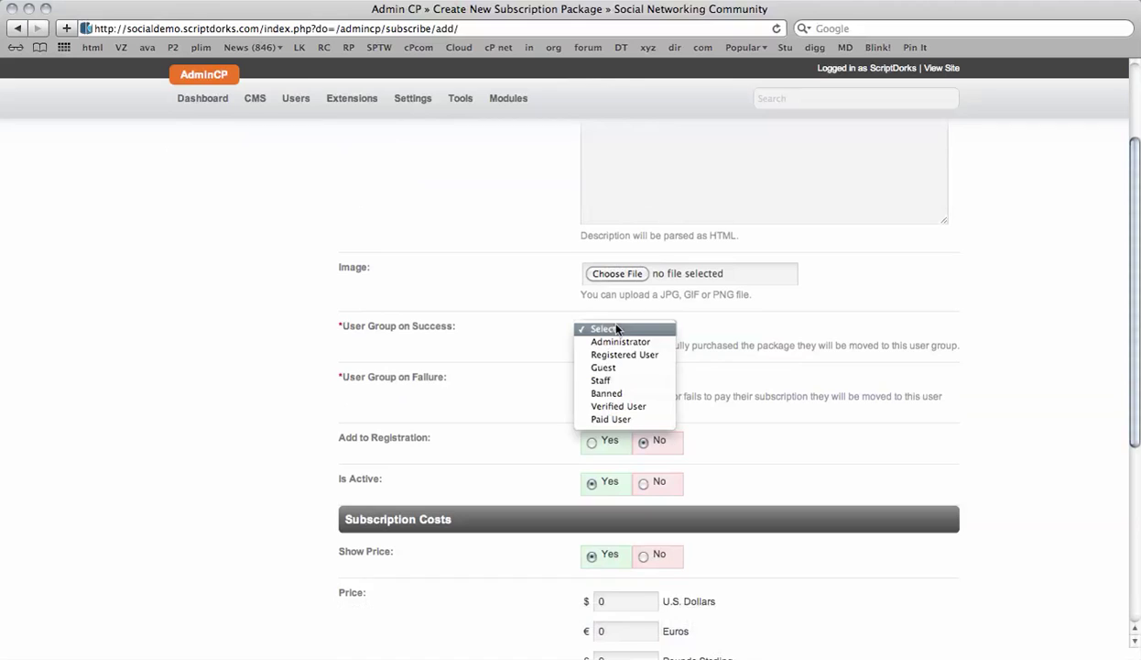
{"action": "left_click", "coordinate": [638, 420]}
{"action": "scroll", "coordinate": [463, 371], "scroll_direction": "down", "scroll_amount": 1}
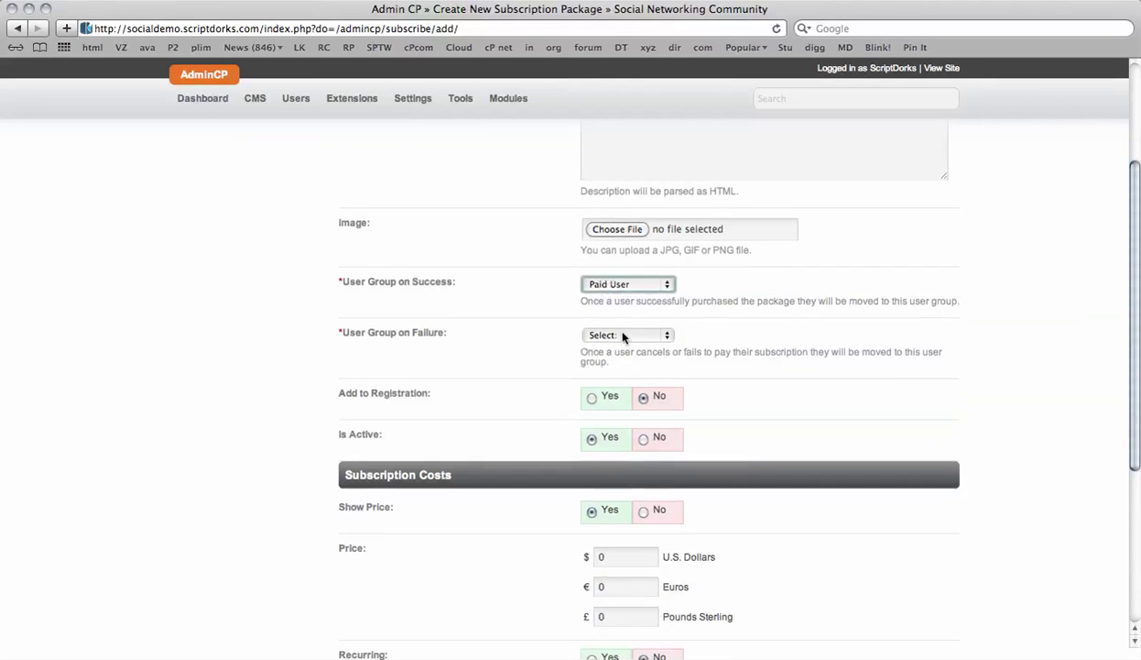
{"action": "left_click", "coordinate": [623, 335]}
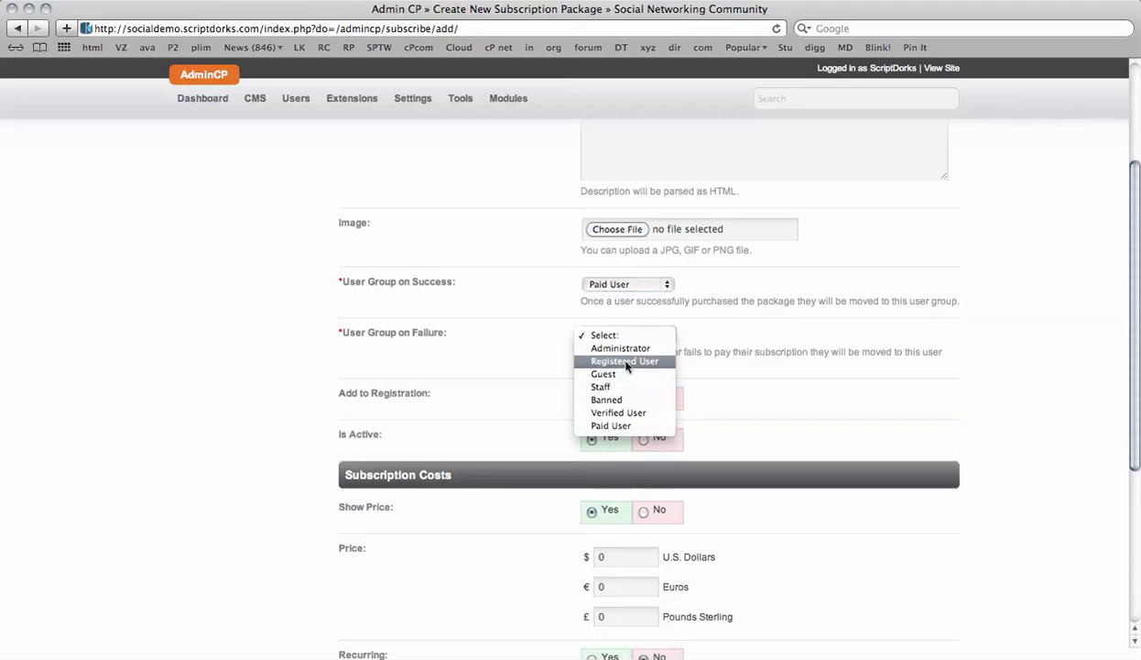
{"action": "left_click", "coordinate": [627, 364]}
- Price the package at 10 dollars, euros and pounds, leave recurring unset, and submit
{"action": "scroll", "coordinate": [473, 356], "scroll_direction": "down", "scroll_amount": 2}
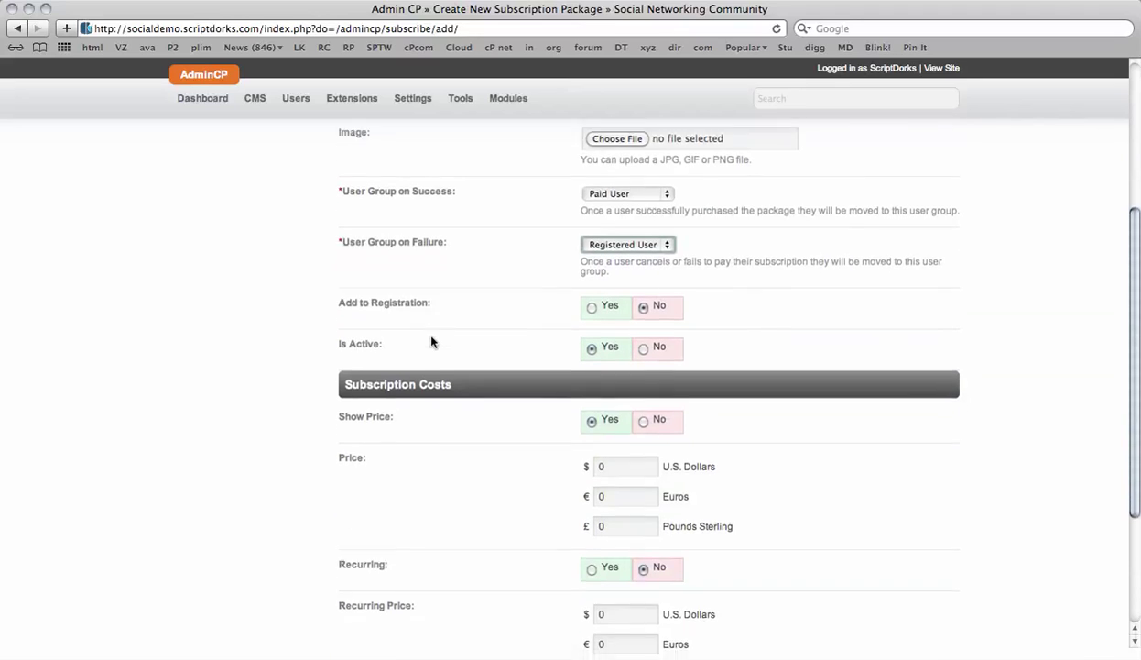
{"action": "scroll", "coordinate": [431, 341], "scroll_direction": "down", "scroll_amount": 2}
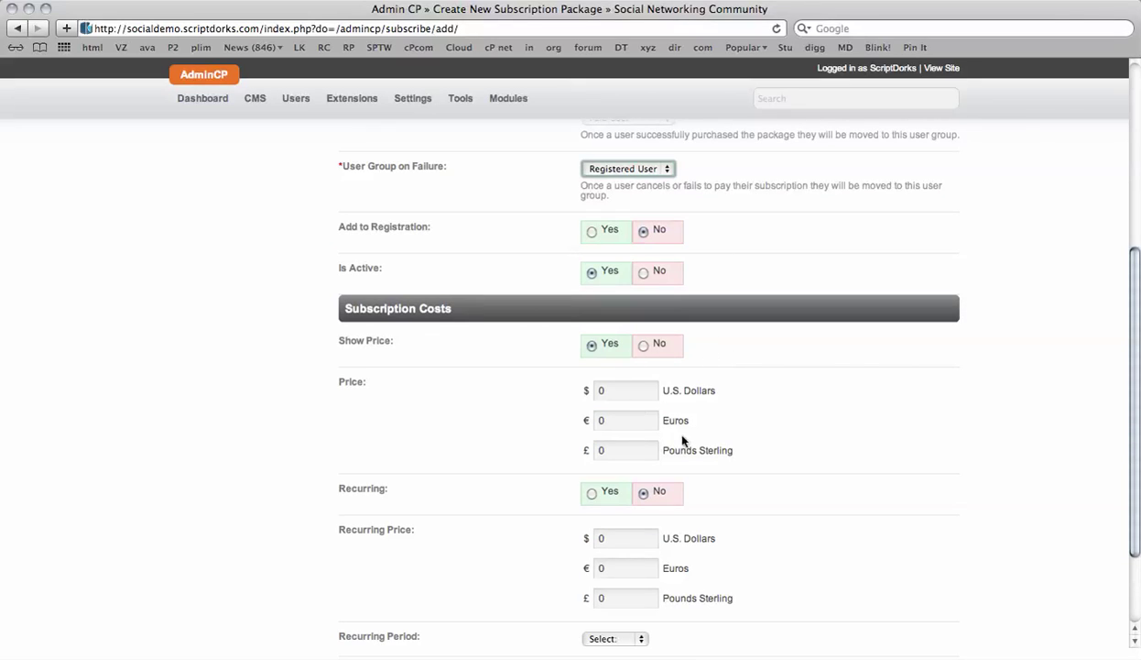
{"action": "left_click", "coordinate": [641, 391]}
{"action": "type", "text": "10"}
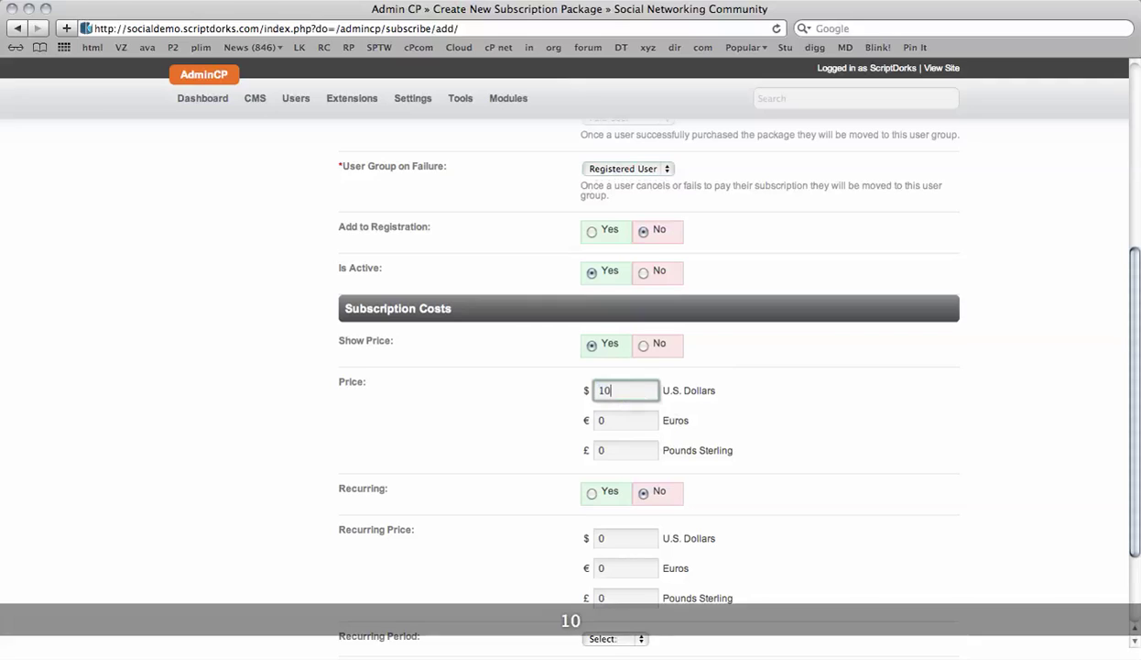
{"action": "key", "text": "Tab"}
{"action": "type", "text": "10"}
{"action": "key", "text": "Tab"}
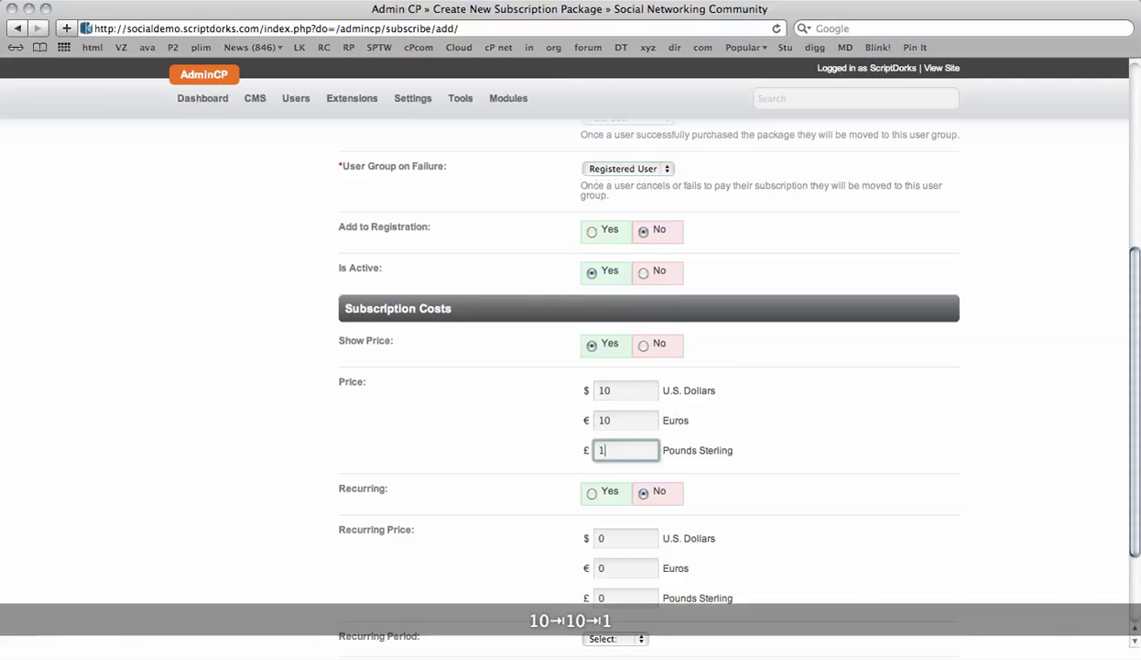
{"action": "type", "text": "10"}
{"action": "scroll", "coordinate": [497, 415], "scroll_direction": "down", "scroll_amount": 3}
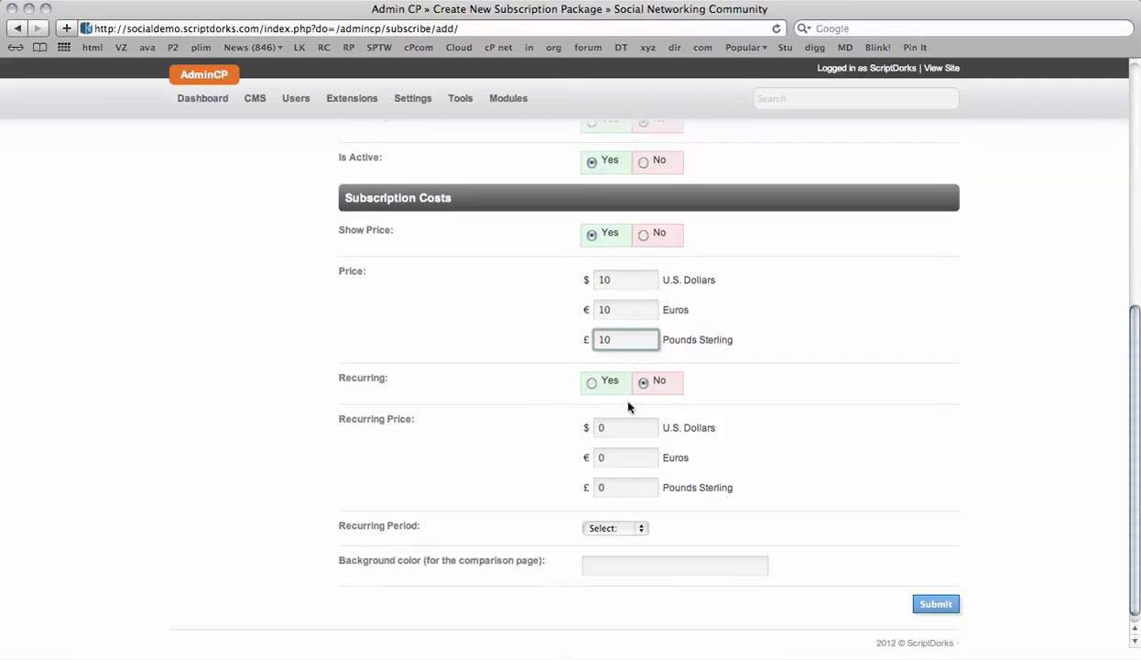
{"action": "scroll", "coordinate": [507, 423], "scroll_direction": "down", "scroll_amount": 1}
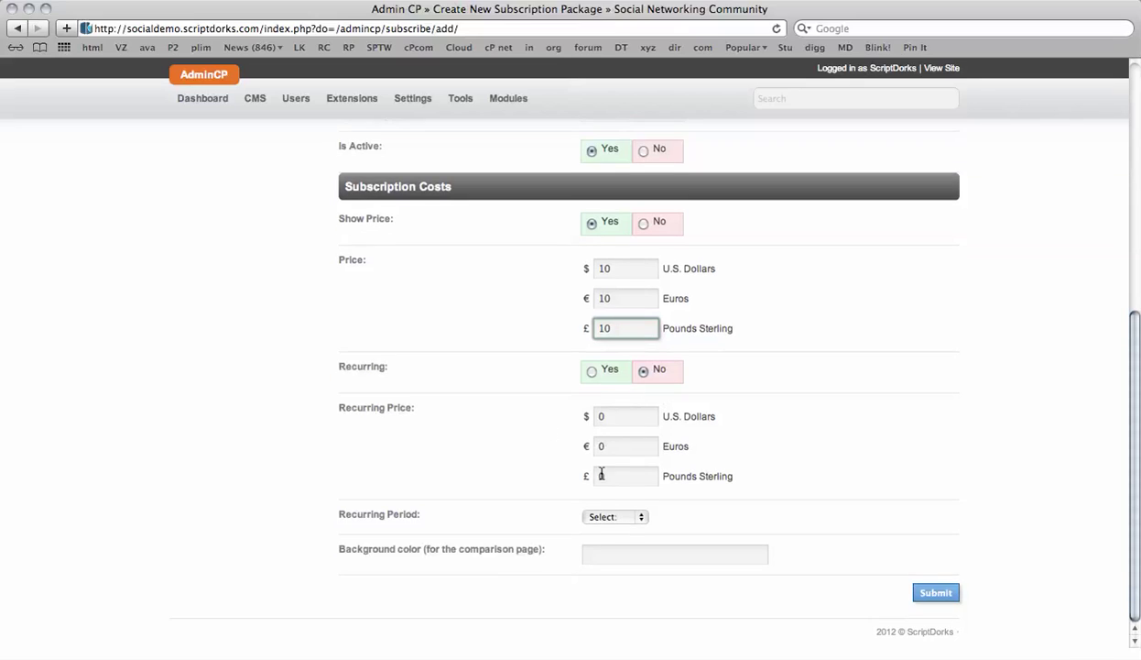
{"action": "left_click", "coordinate": [636, 516]}
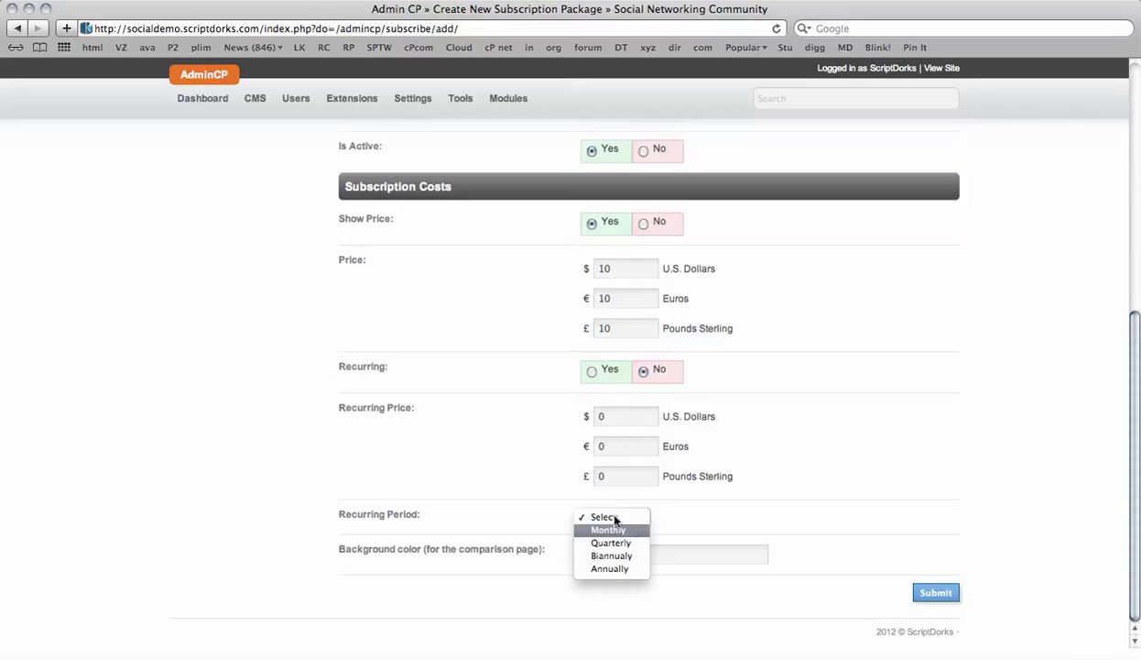
{"action": "left_click", "coordinate": [514, 499]}
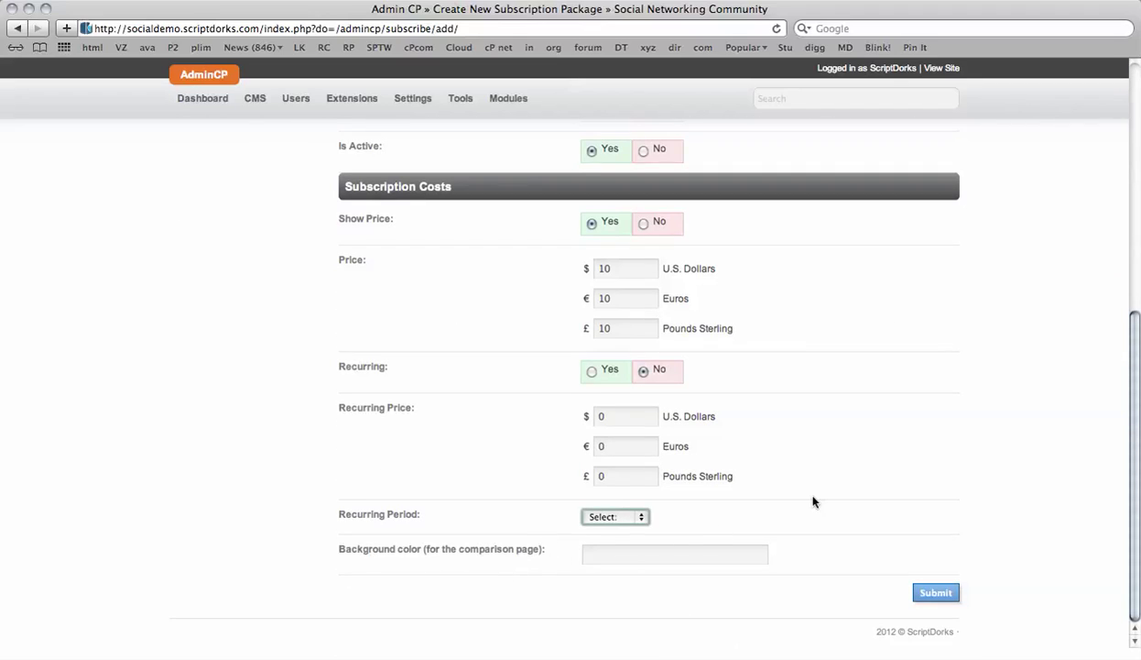
{"action": "scroll", "coordinate": [812, 501], "scroll_direction": "up", "scroll_amount": 10}
{"action": "scroll", "coordinate": [1030, 435], "scroll_direction": "down", "scroll_amount": 10}
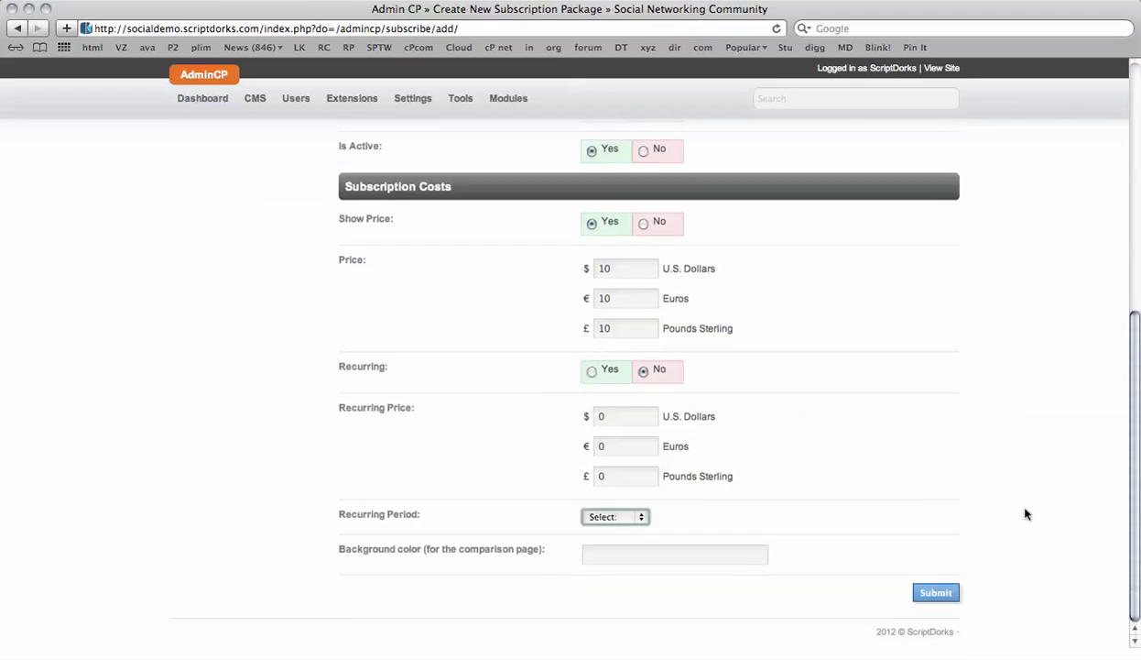
{"action": "left_click", "coordinate": [943, 593]}
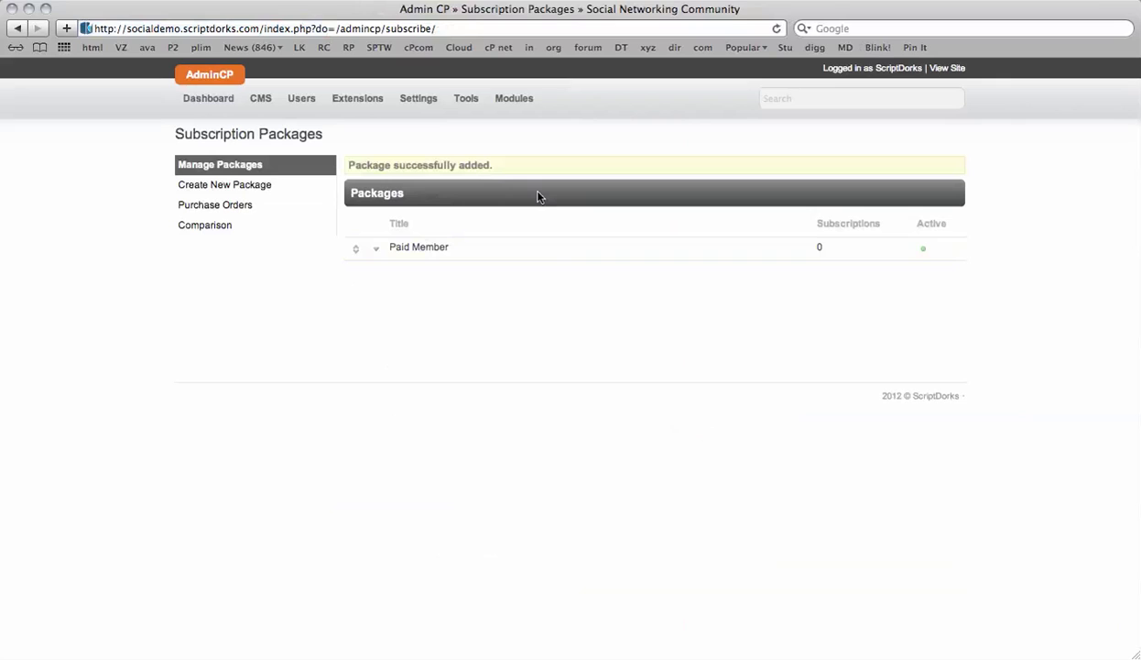
- Start a second package titled 'Verified User', described 'This is for free but verified users'
{"action": "left_click", "coordinate": [235, 191]}
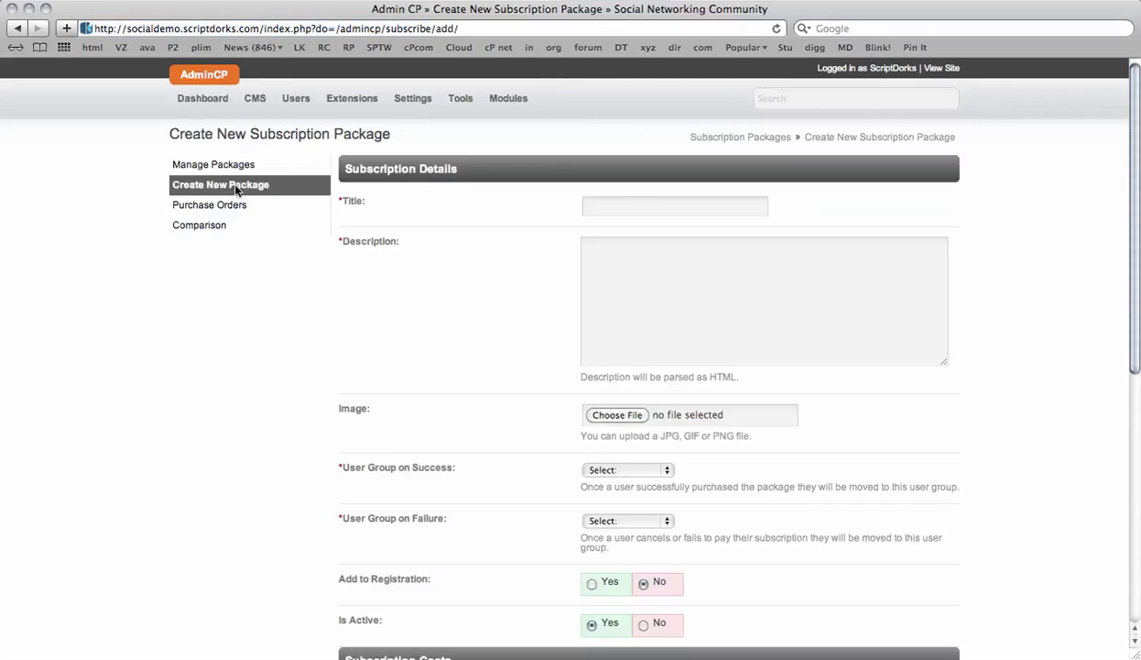
{"action": "scroll", "coordinate": [535, 374], "scroll_direction": "down", "scroll_amount": 5}
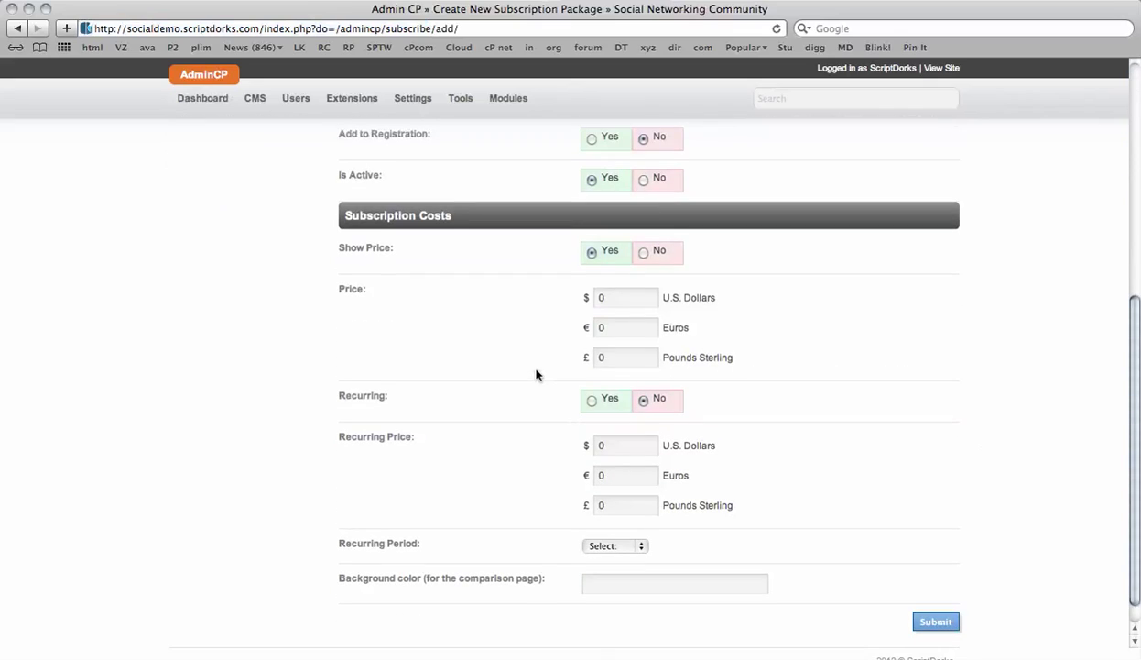
{"action": "scroll", "coordinate": [536, 375], "scroll_direction": "up", "scroll_amount": 5}
{"action": "scroll", "coordinate": [558, 536], "scroll_direction": "down", "scroll_amount": 5}
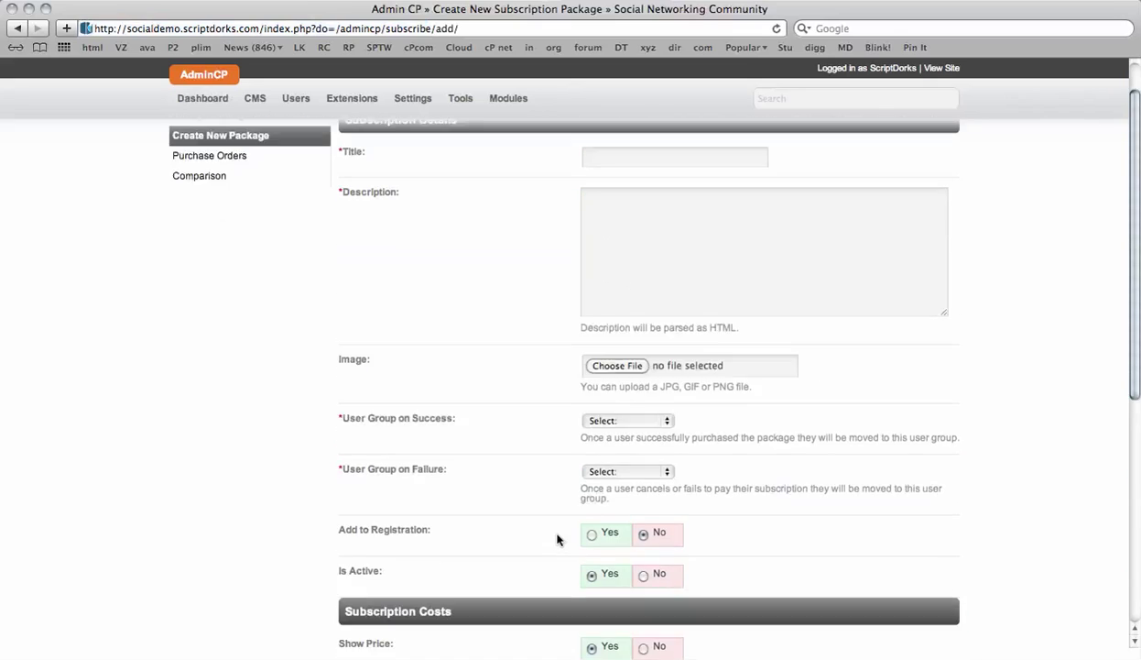
{"action": "scroll", "coordinate": [560, 521], "scroll_direction": "up", "scroll_amount": 5}
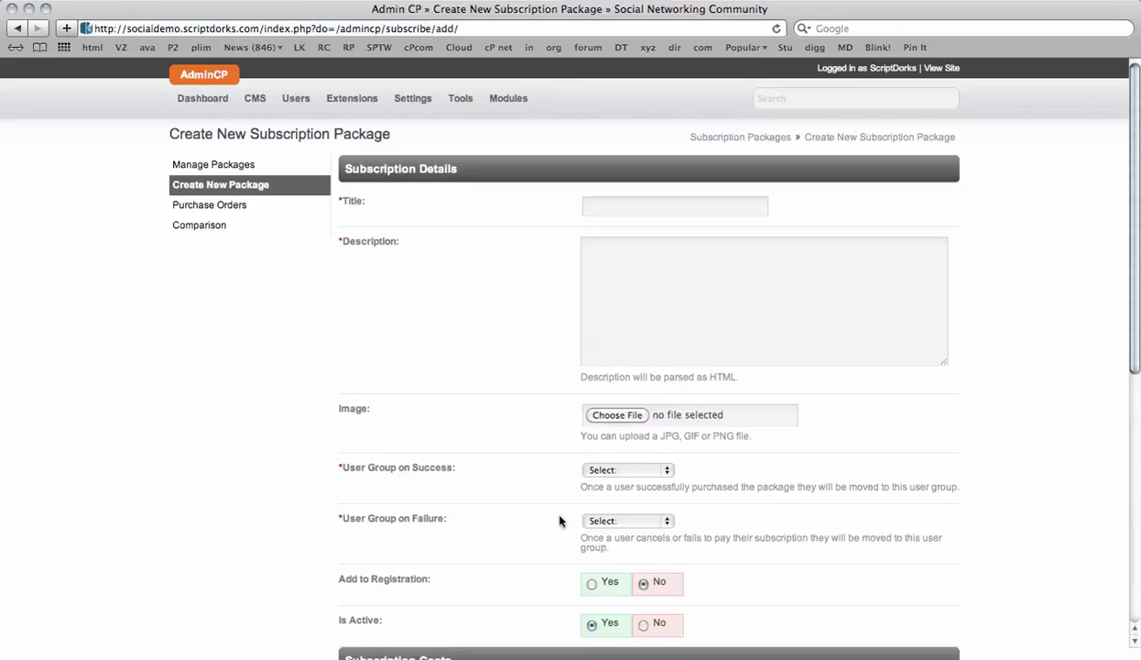
{"action": "left_click", "coordinate": [691, 211]}
{"action": "type", "text": "Verifi"}
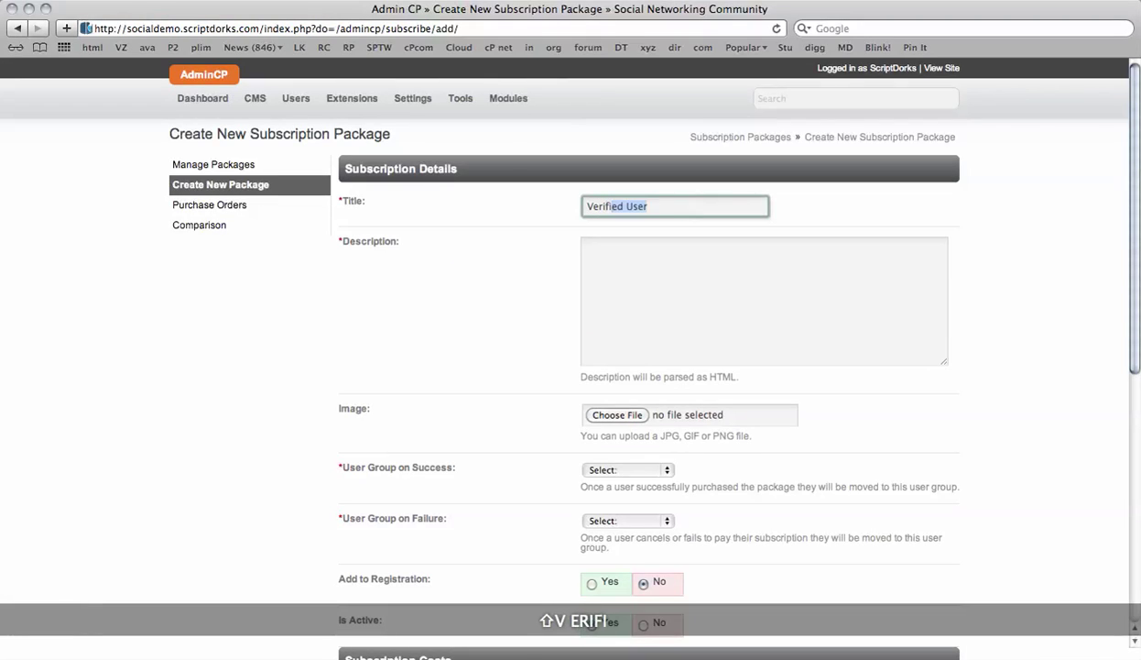
{"action": "key", "text": "Tab"}
{"action": "type", "text": "This "}
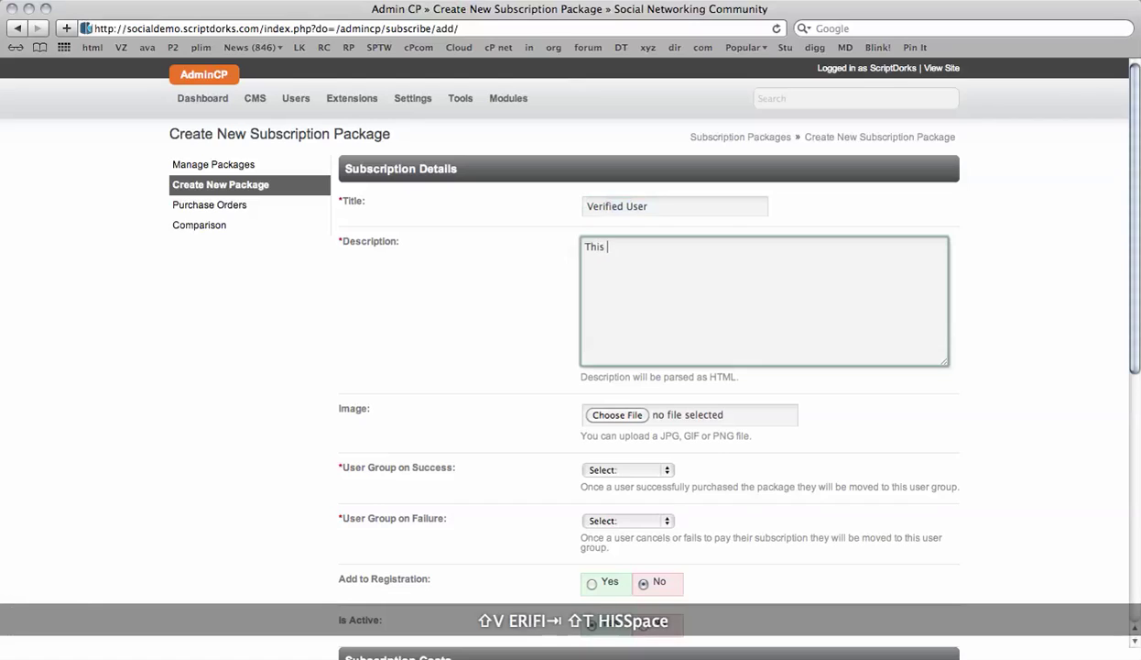
{"action": "type", "text": "is for free"}
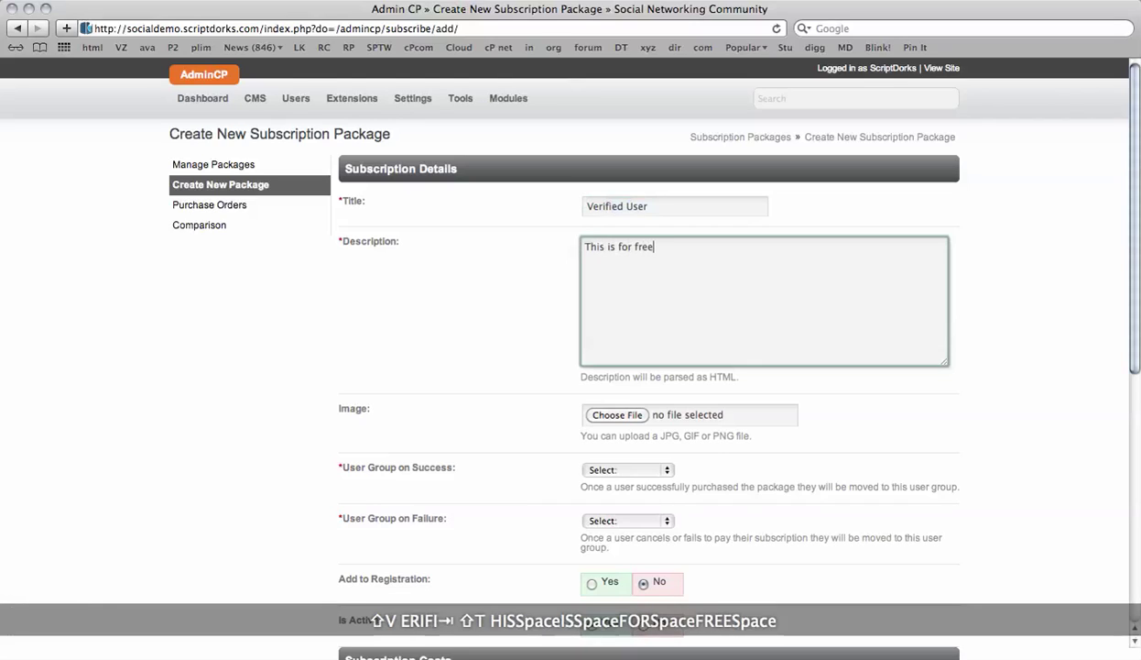
{"action": "type", "text": " but ver"}
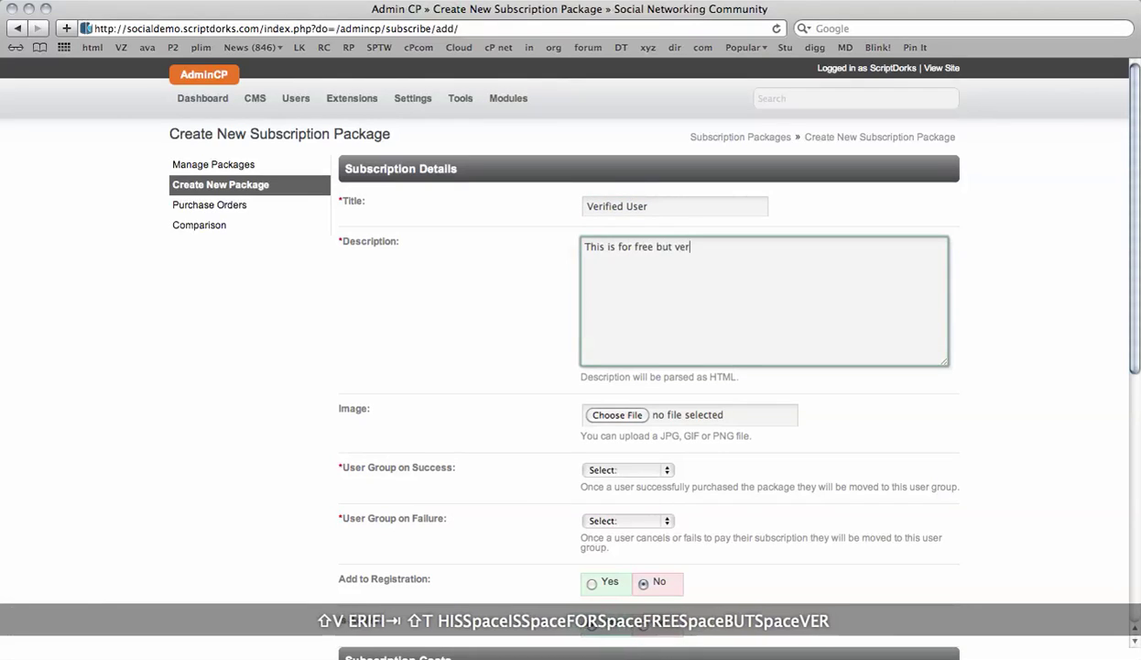
{"action": "type", "text": "ified users"}
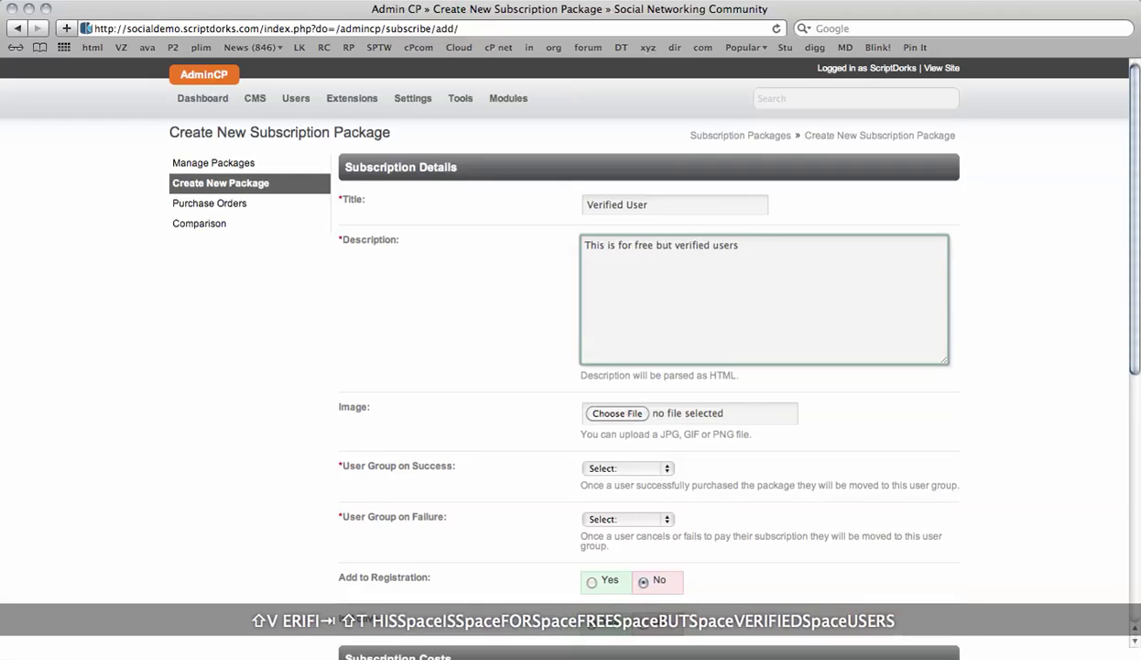
- Use Verified User on success, Registered User on failure, hide the price, and submit
{"action": "scroll", "coordinate": [569, 625], "scroll_direction": "down", "scroll_amount": 5}
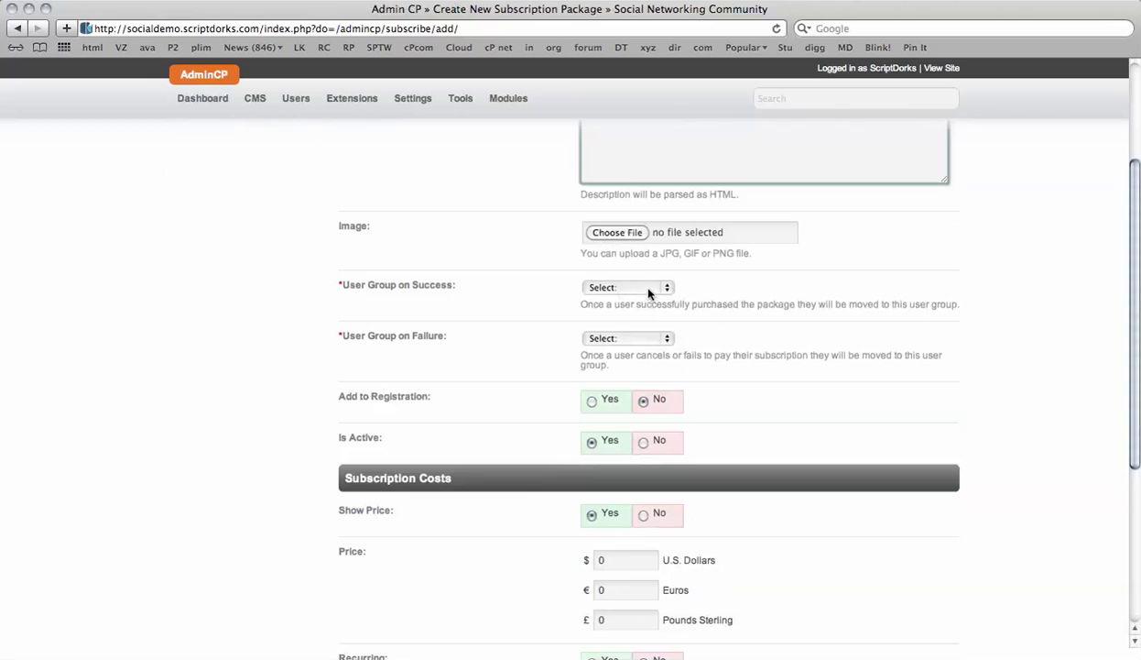
{"action": "left_click", "coordinate": [649, 292]}
{"action": "left_click", "coordinate": [644, 364]}
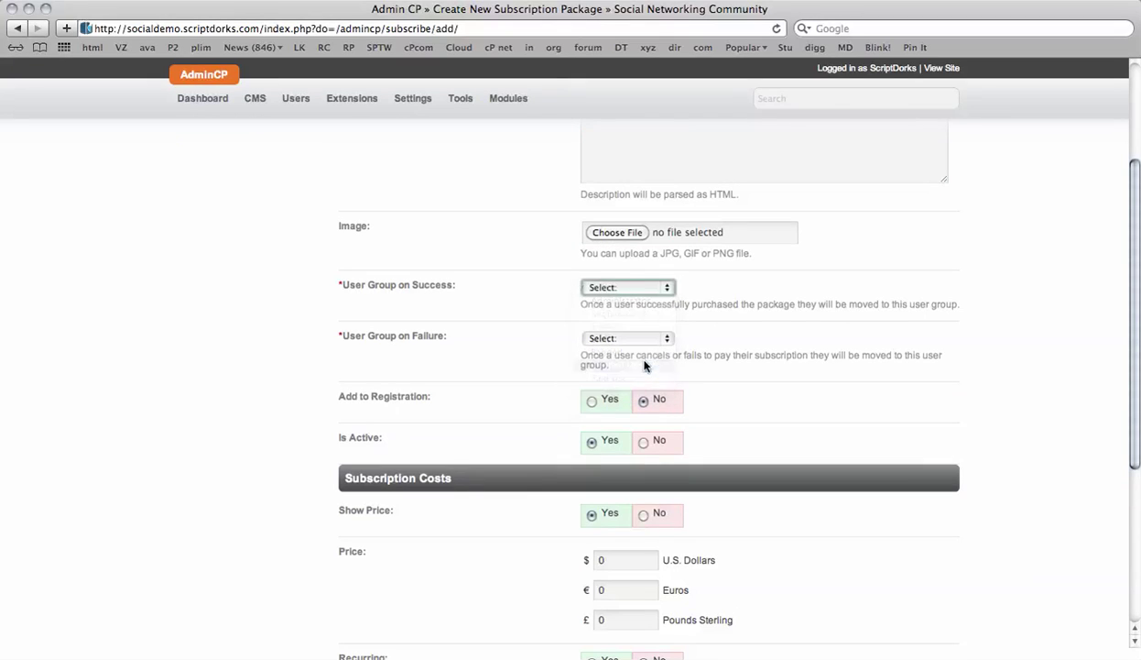
{"action": "left_click", "coordinate": [642, 338]}
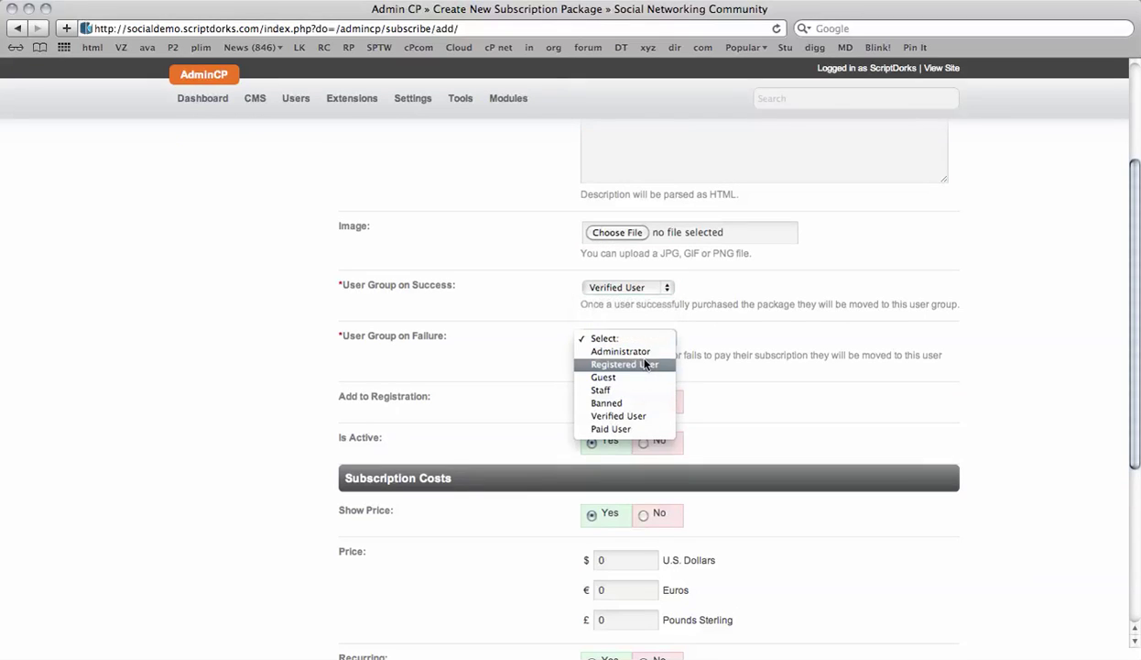
{"action": "left_click", "coordinate": [644, 363]}
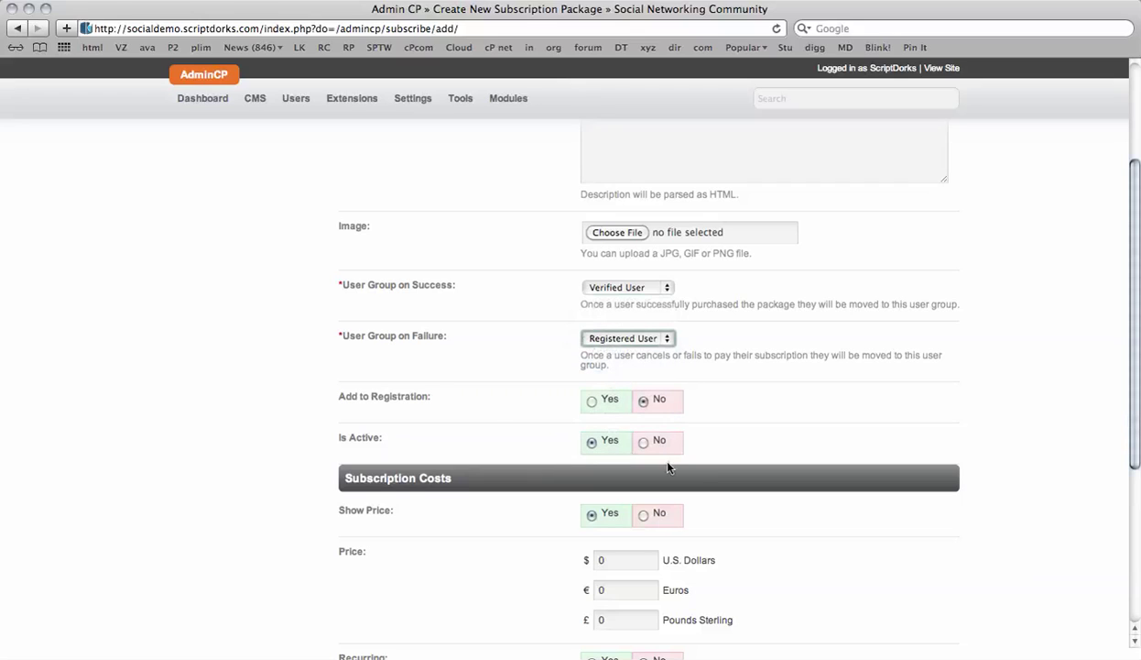
{"action": "scroll", "coordinate": [450, 459], "scroll_direction": "down", "scroll_amount": 3}
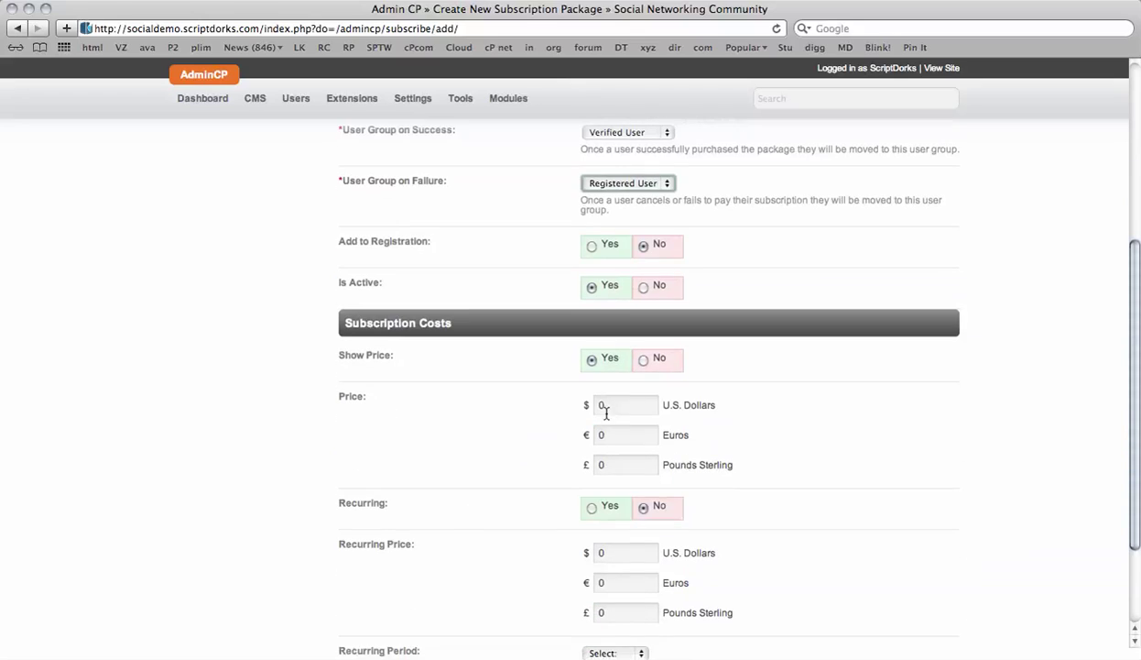
{"action": "left_click", "coordinate": [641, 361]}
{"action": "scroll", "coordinate": [463, 435], "scroll_direction": "down", "scroll_amount": 3}
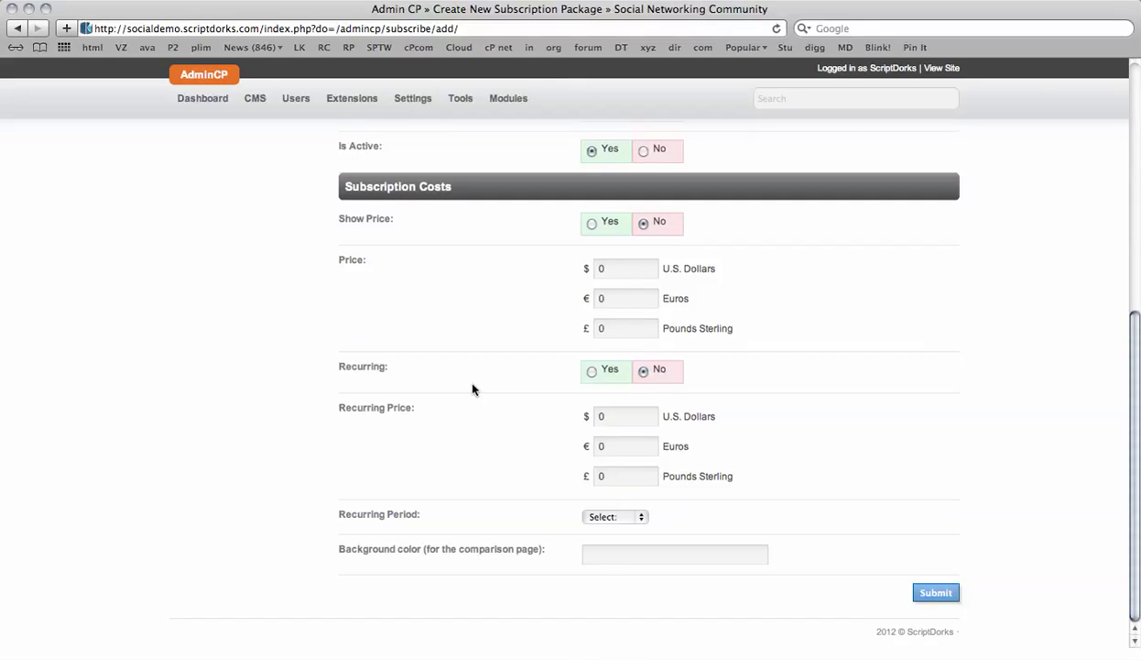
{"action": "left_click", "coordinate": [936, 593]}
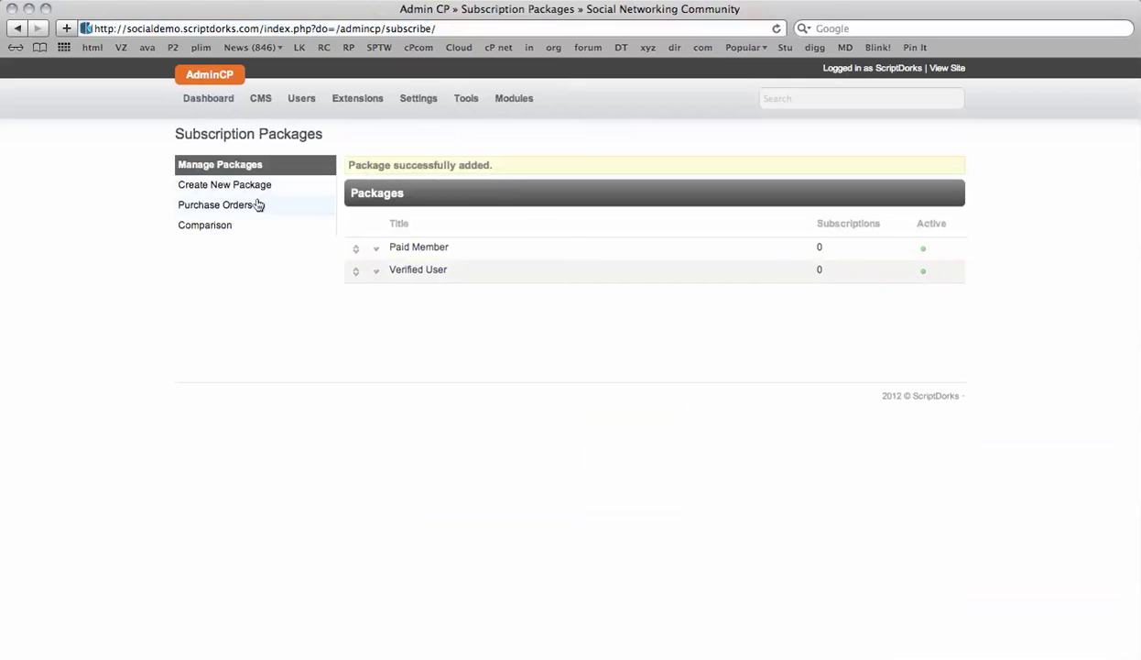
- Open the Comparison page and insert a blank feature row with no name
{"action": "left_click", "coordinate": [226, 229]}
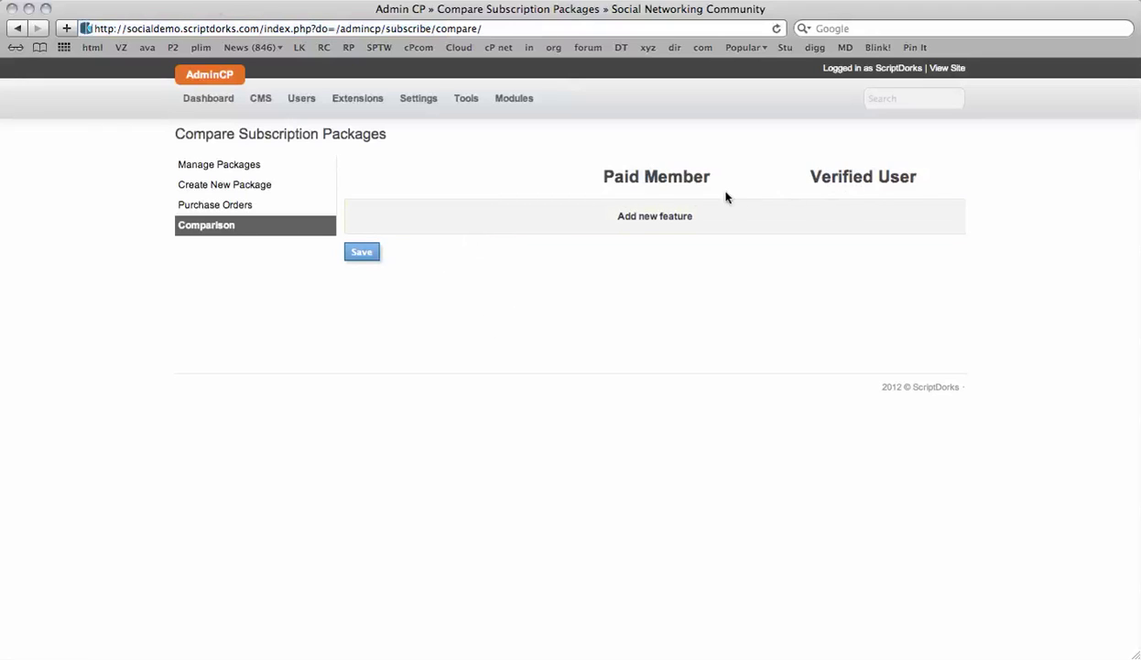
{"action": "left_click", "coordinate": [639, 229]}
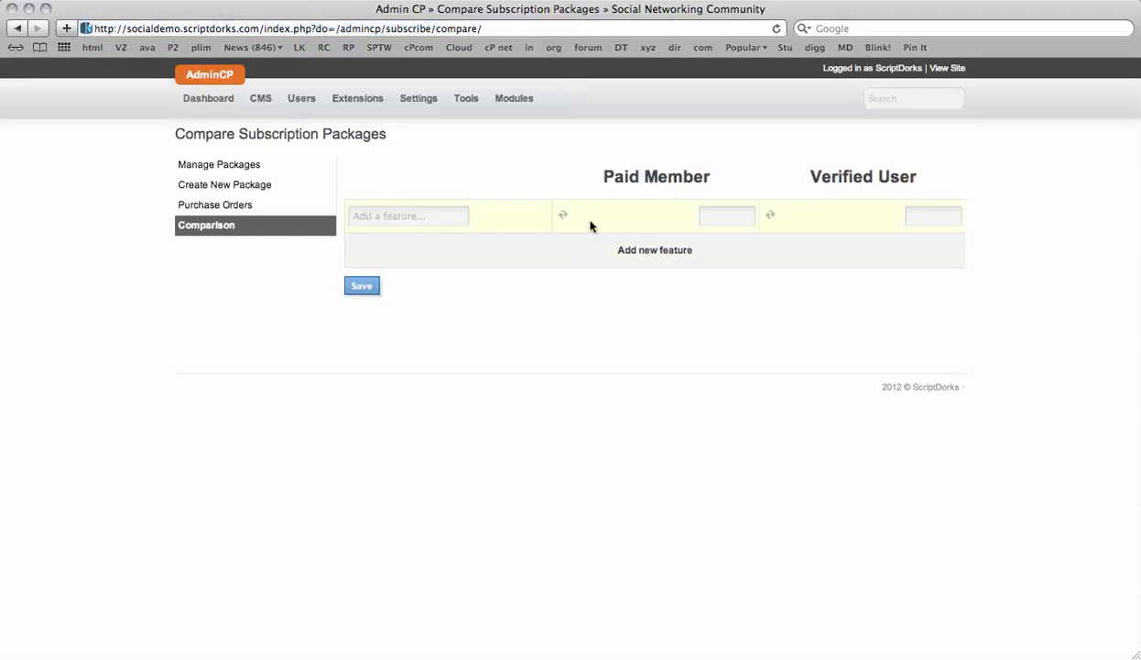
{"action": "left_click", "coordinate": [413, 215]}
{"action": "type", "text": "d"}
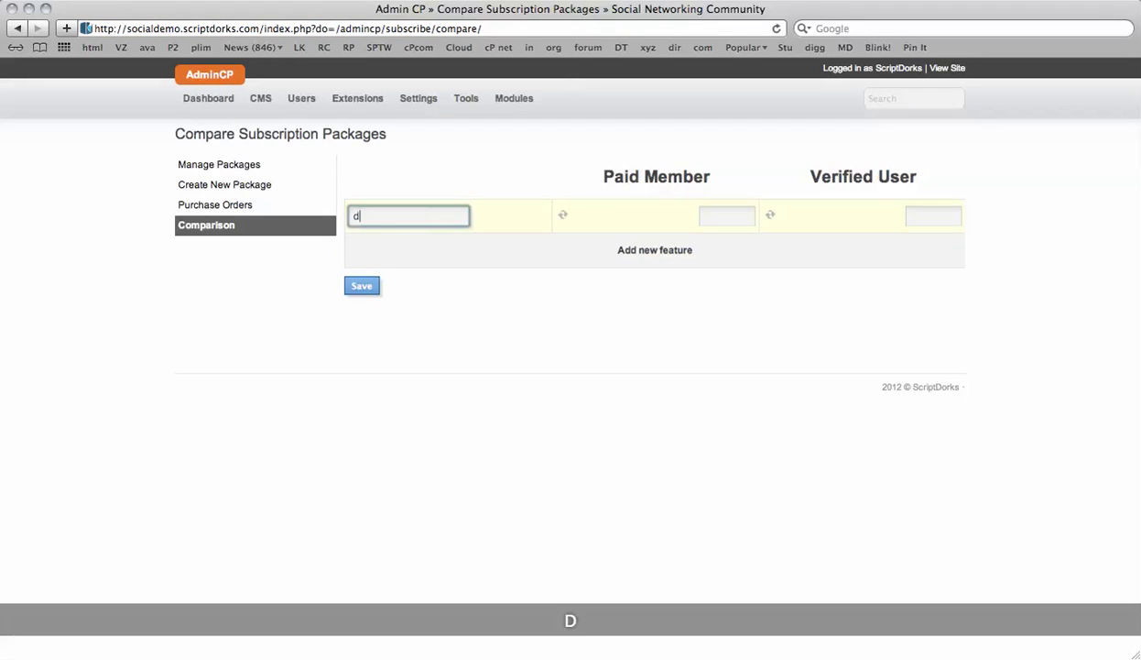
{"action": "key", "text": "BackSpace"}
{"action": "type", "text": "a"}
{"action": "key", "text": "BackSpace"}
{"action": "key", "text": "BackSpace"}
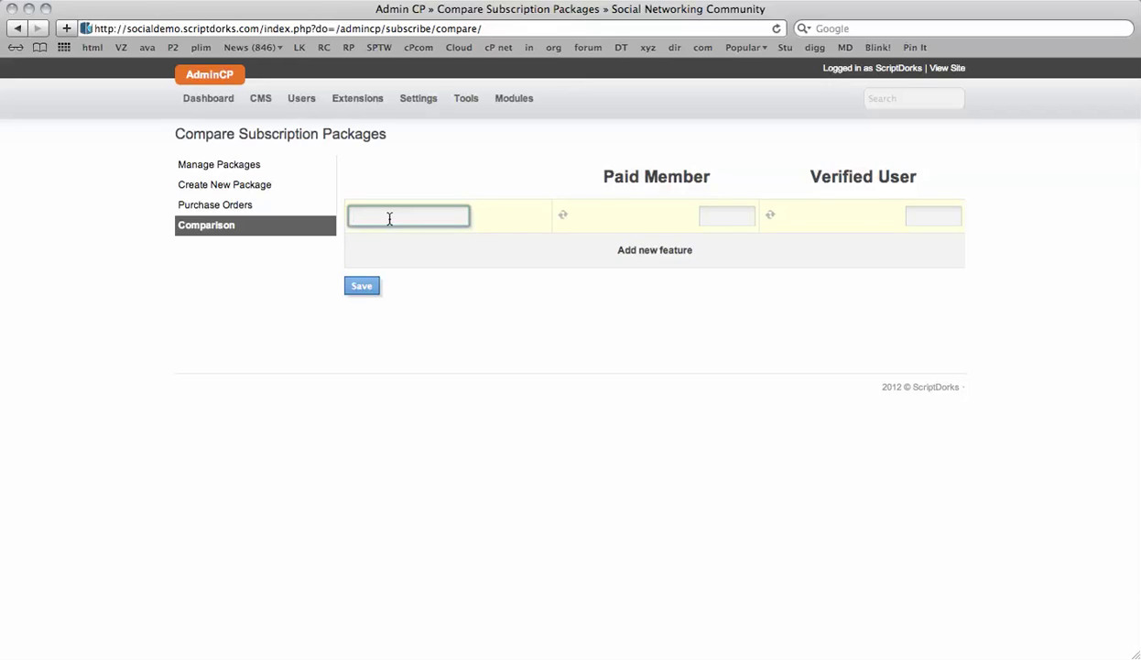
- Start a new package titled 'Registered Users' with a standard-membership-for-most-users description
{"action": "left_click", "coordinate": [235, 169]}
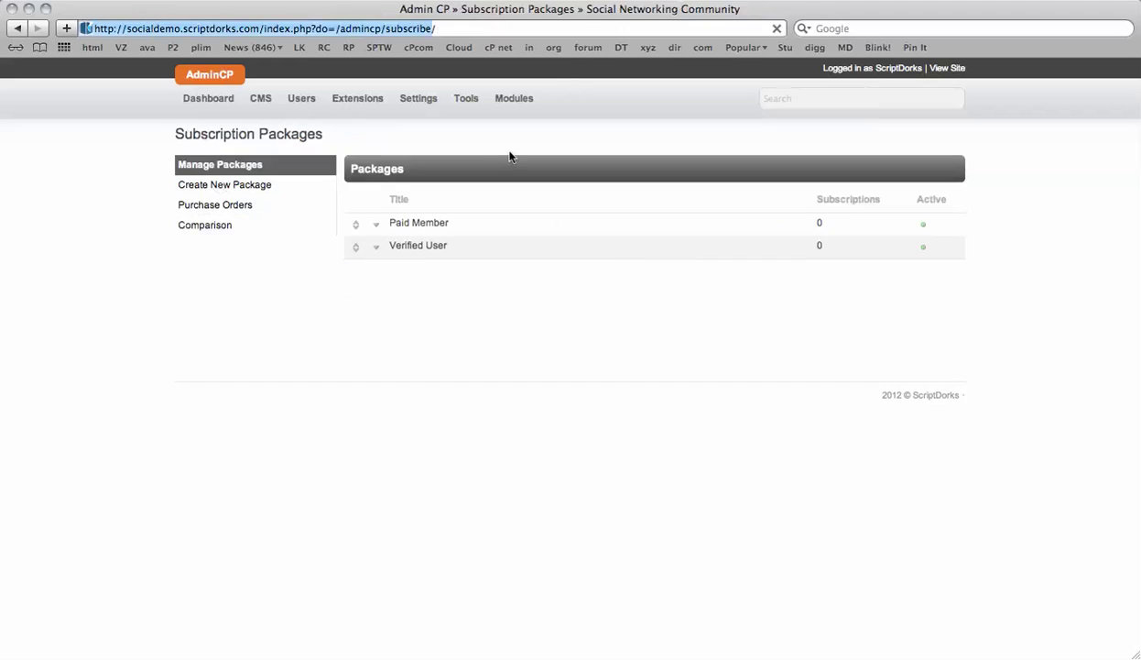
{"action": "left_click", "coordinate": [243, 187]}
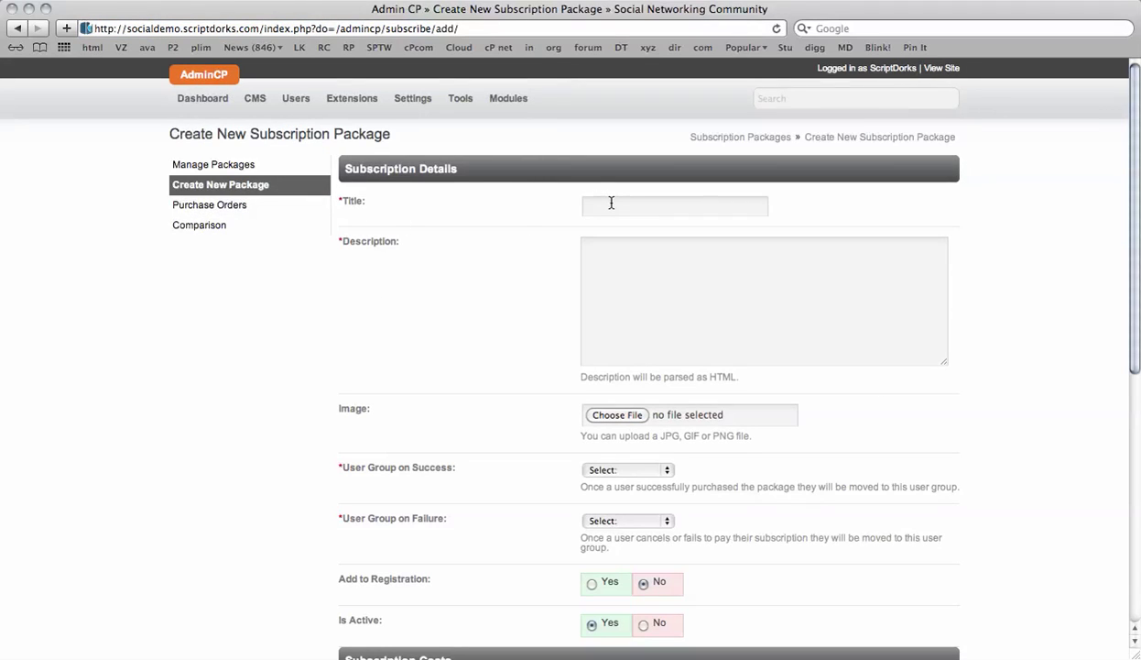
{"action": "left_click", "coordinate": [611, 202]}
{"action": "type", "text": "Regist"}
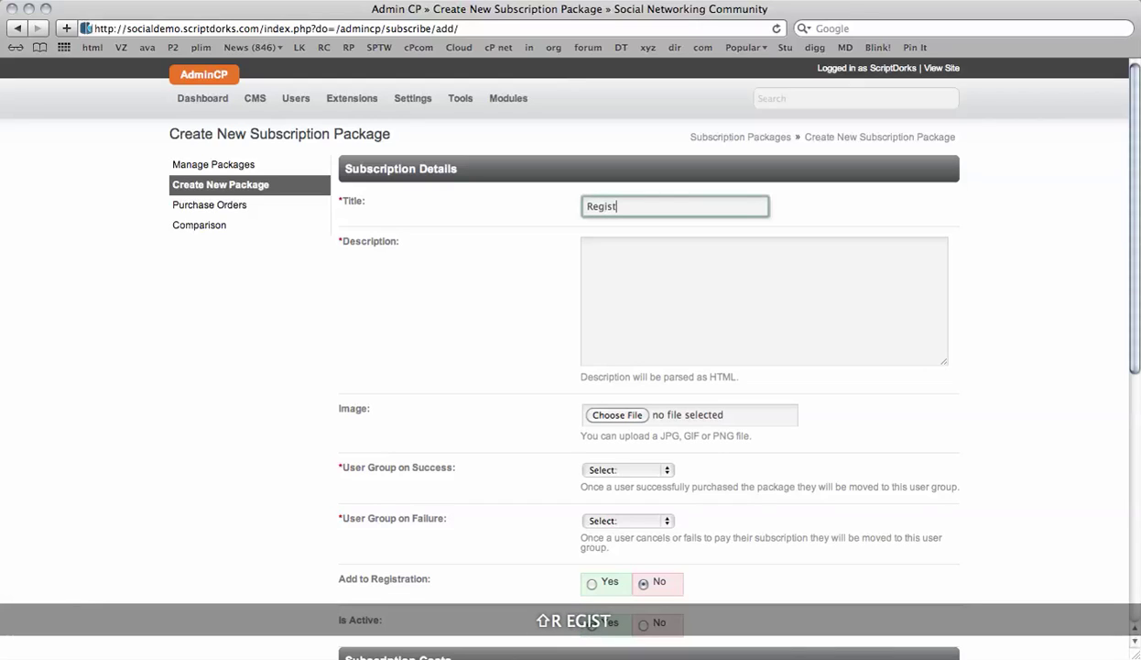
{"action": "key", "text": "BackSpace"}
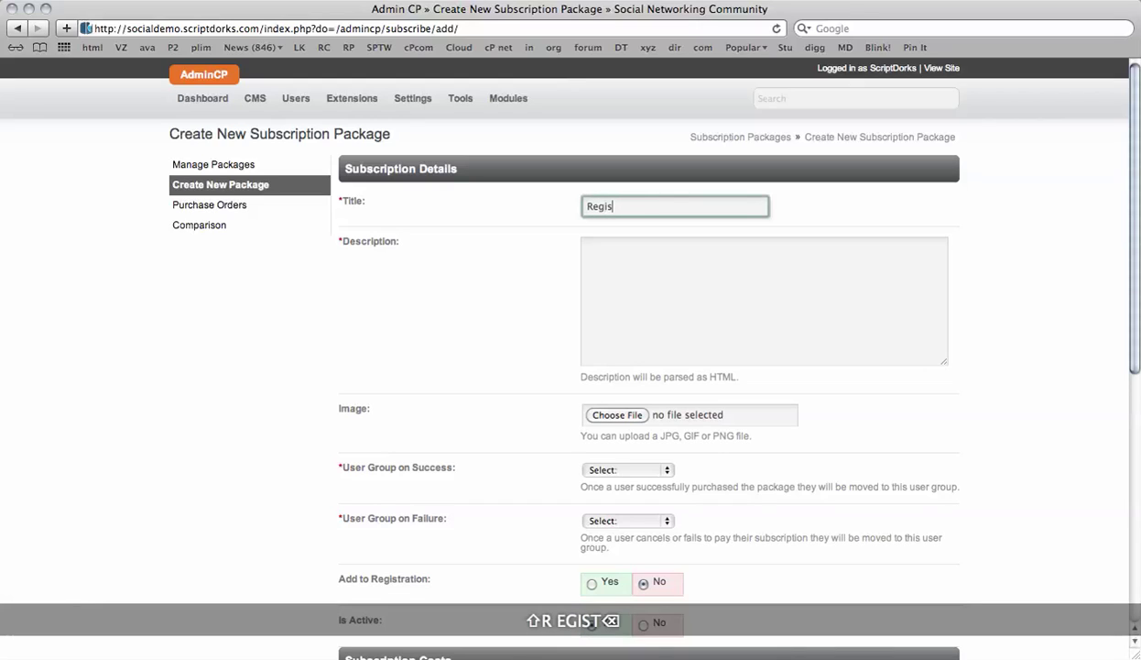
{"action": "type", "text": "tered Us"}
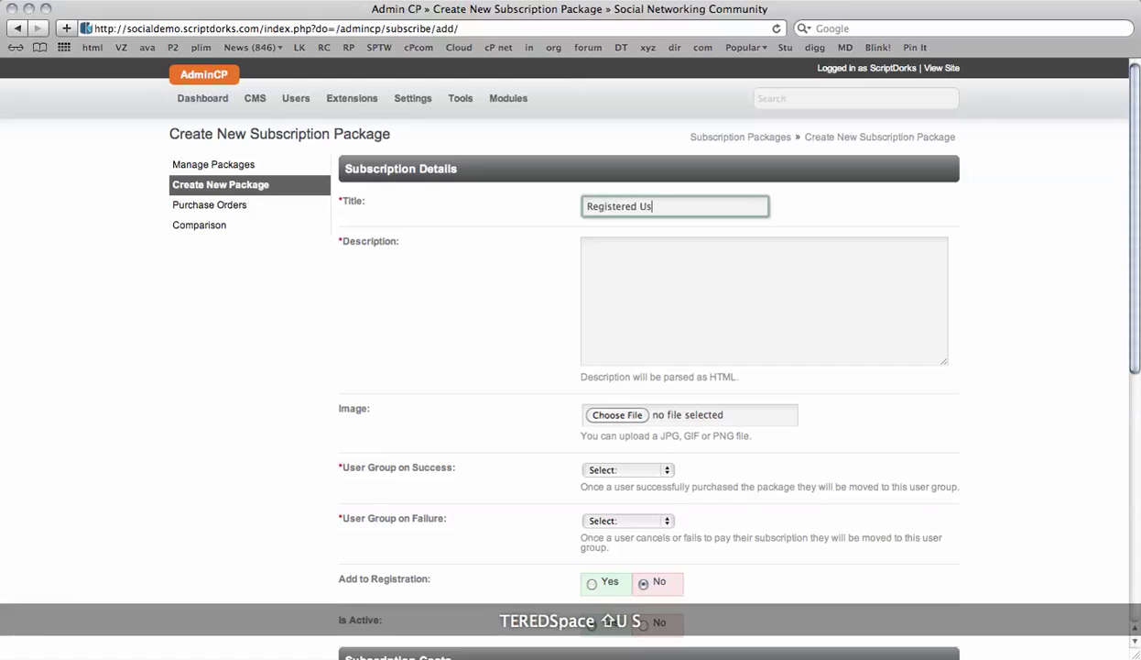
{"action": "type", "text": "ers"}
{"action": "key", "text": "Tab"}
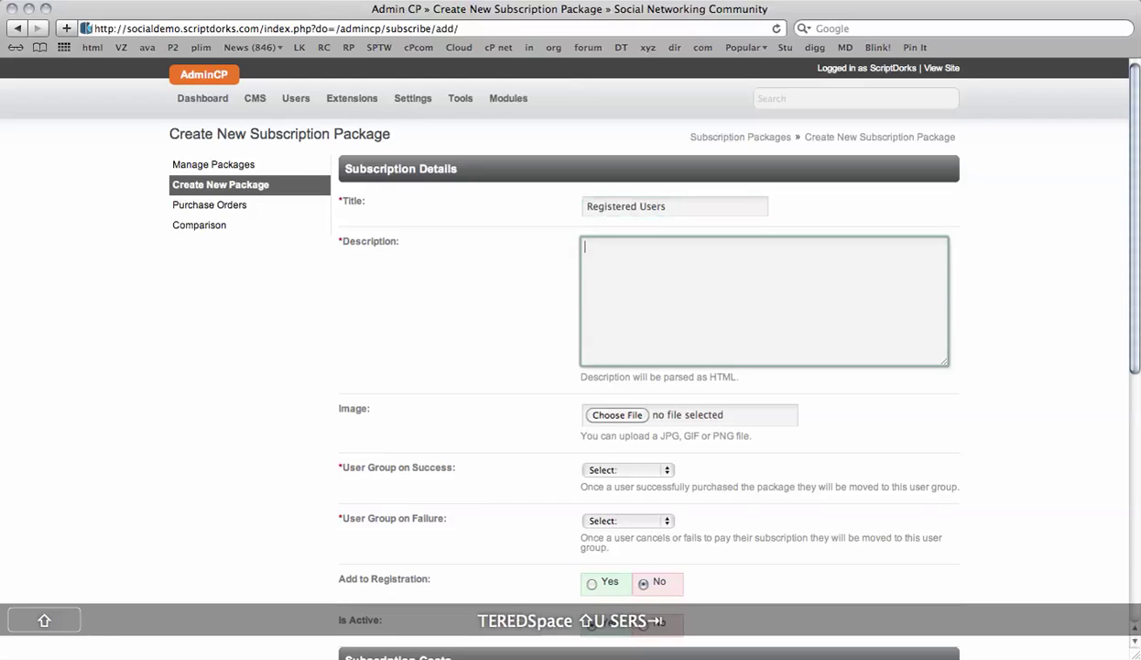
{"action": "type", "text": "This is standard membe"}
{"action": "key", "text": "BackSpace"}
{"action": "type", "text": "bership level for most is"}
{"action": "key", "text": "BackSpace"}
{"action": "key", "text": "BackSpace"}
{"action": "type", "text": "users."}
- Use Registered User on success and Guest on failure, hide the price, and submit
{"action": "scroll", "coordinate": [505, 396], "scroll_direction": "down", "scroll_amount": 1}
{"action": "scroll", "coordinate": [505, 396], "scroll_direction": "down", "scroll_amount": 5}
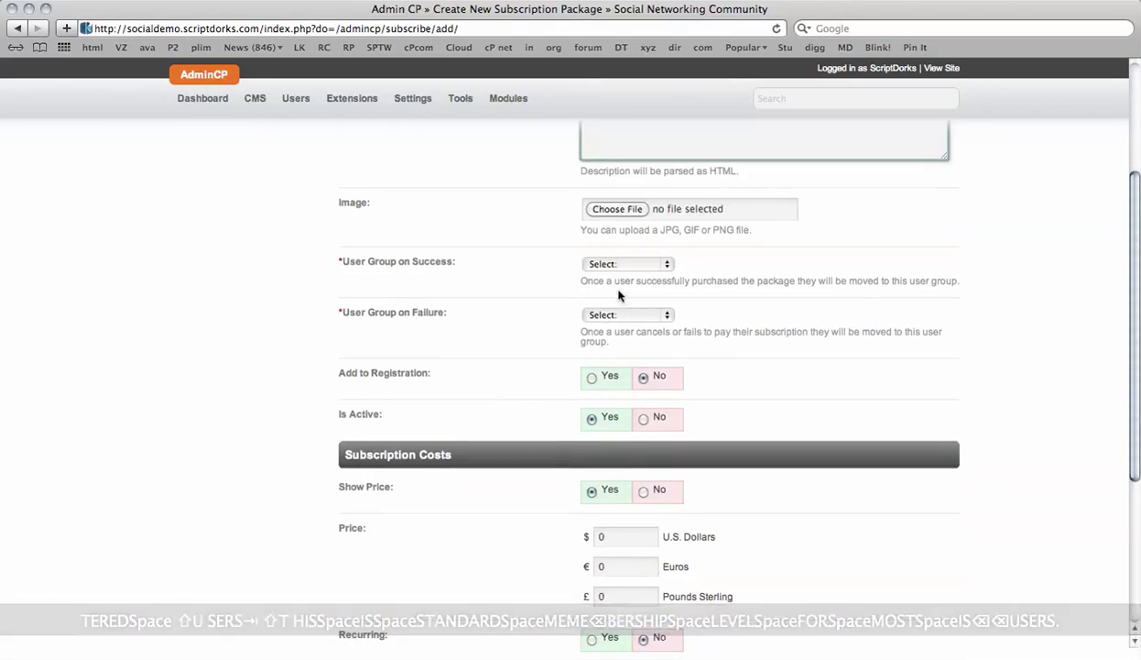
{"action": "left_click", "coordinate": [641, 269]}
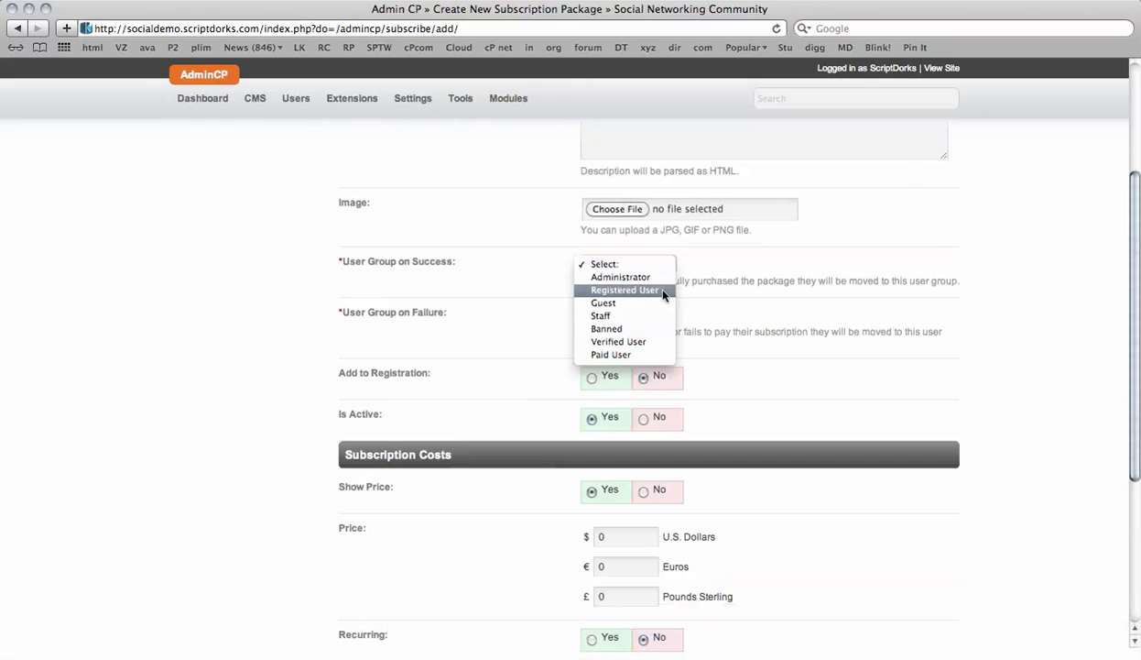
{"action": "left_click", "coordinate": [663, 292]}
{"action": "left_click", "coordinate": [656, 322]}
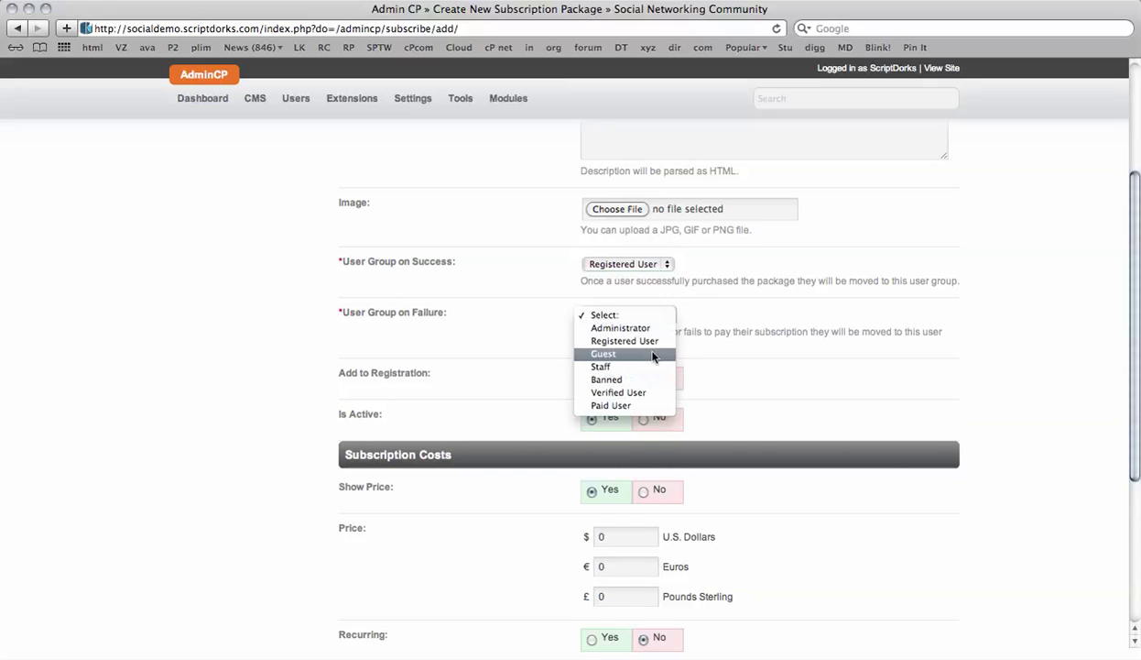
{"action": "left_click", "coordinate": [653, 355]}
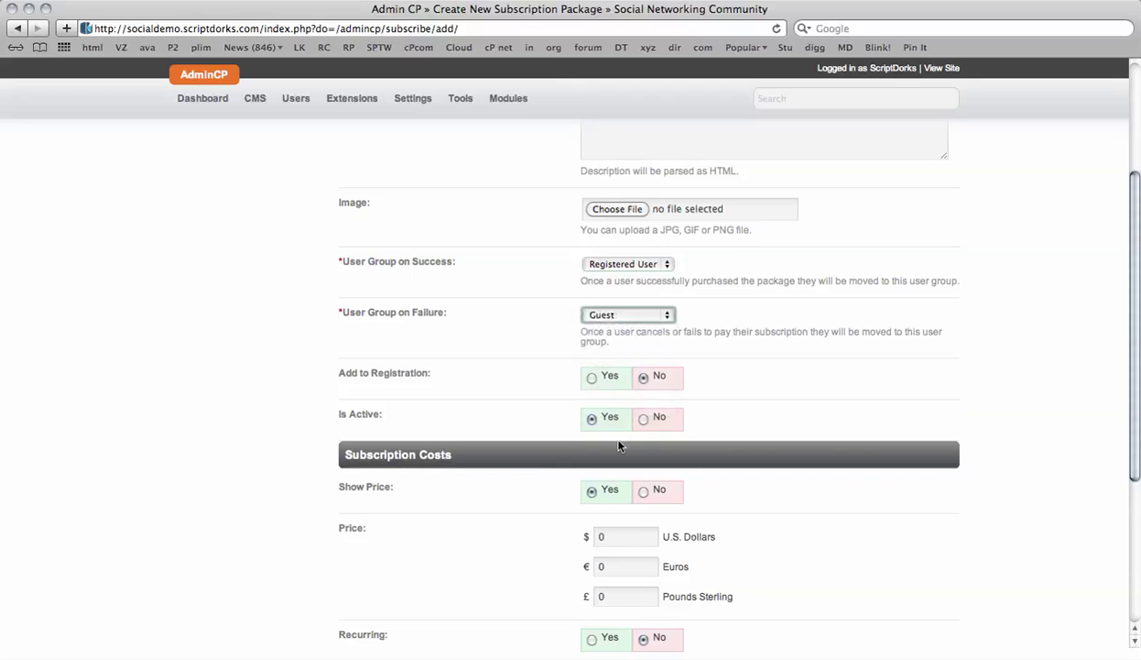
{"action": "scroll", "coordinate": [523, 403], "scroll_direction": "down", "scroll_amount": 4}
{"action": "left_click", "coordinate": [647, 345]}
{"action": "scroll", "coordinate": [509, 392], "scroll_direction": "down", "scroll_amount": 3}
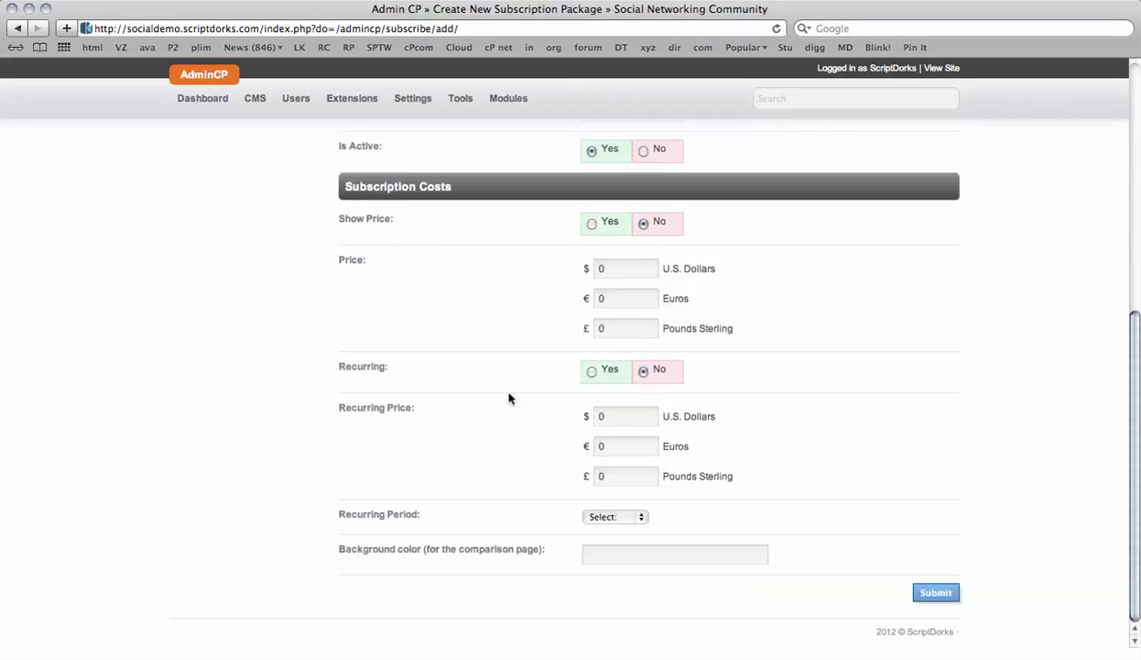
{"action": "left_click", "coordinate": [934, 594]}
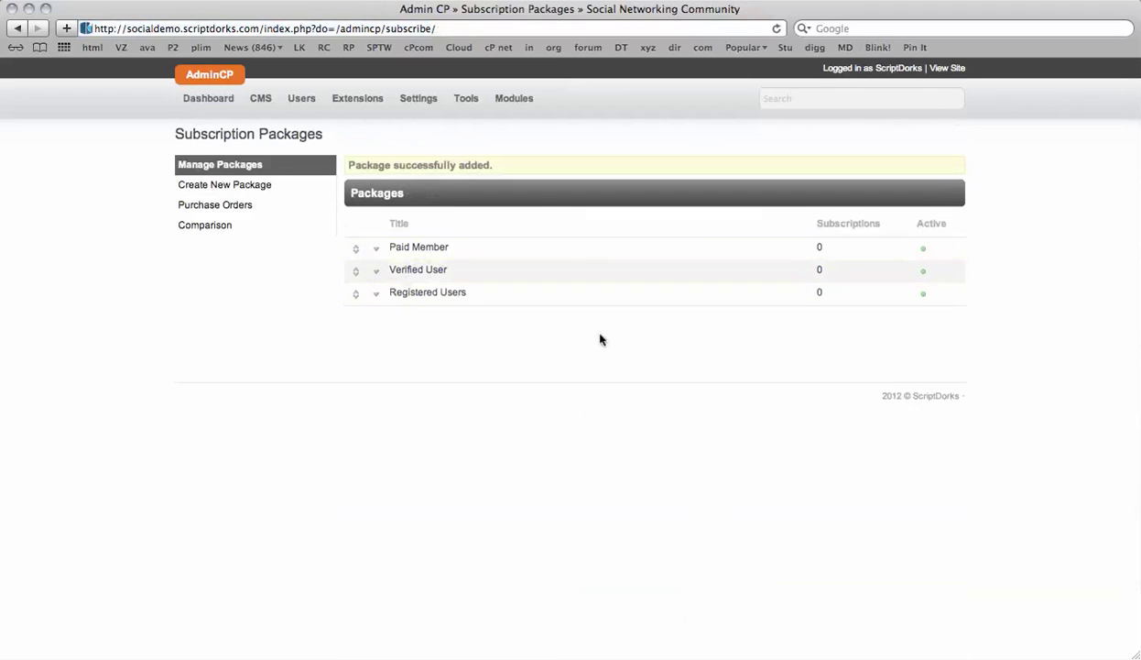
- Drag Registered Users to the top and Verified User above Paid Member, then view Comparison
{"action": "left_click", "coordinate": [350, 296]}
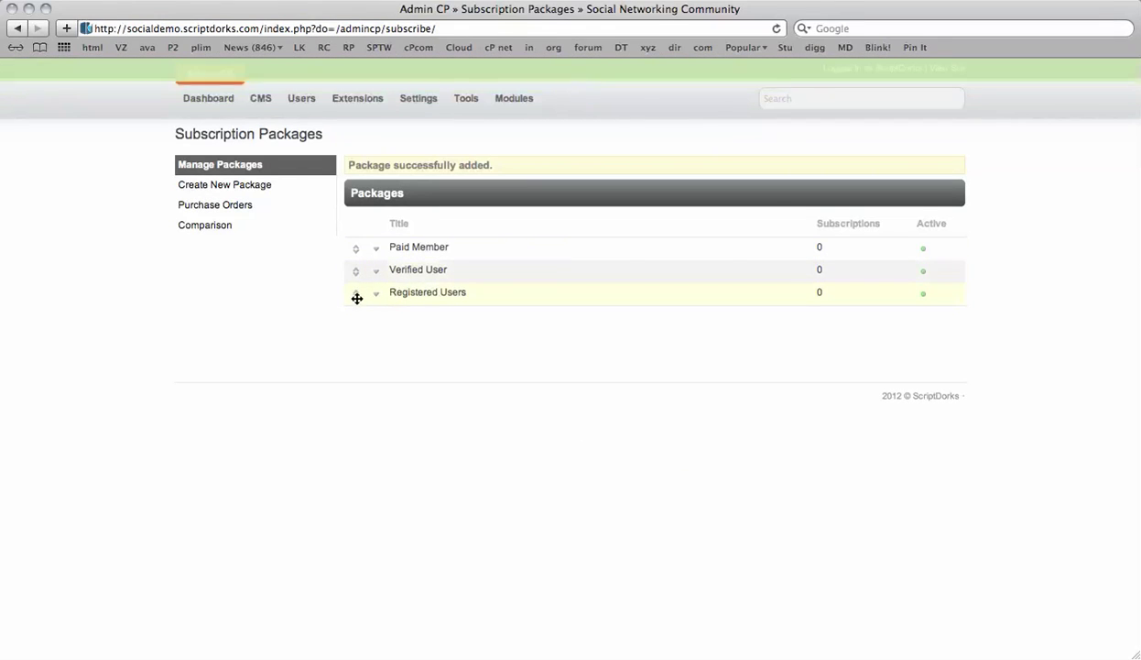
{"action": "left_click_drag", "start_coordinate": [356, 297], "coordinate": [363, 241]}
{"action": "left_click_drag", "start_coordinate": [364, 294], "coordinate": [363, 272]}
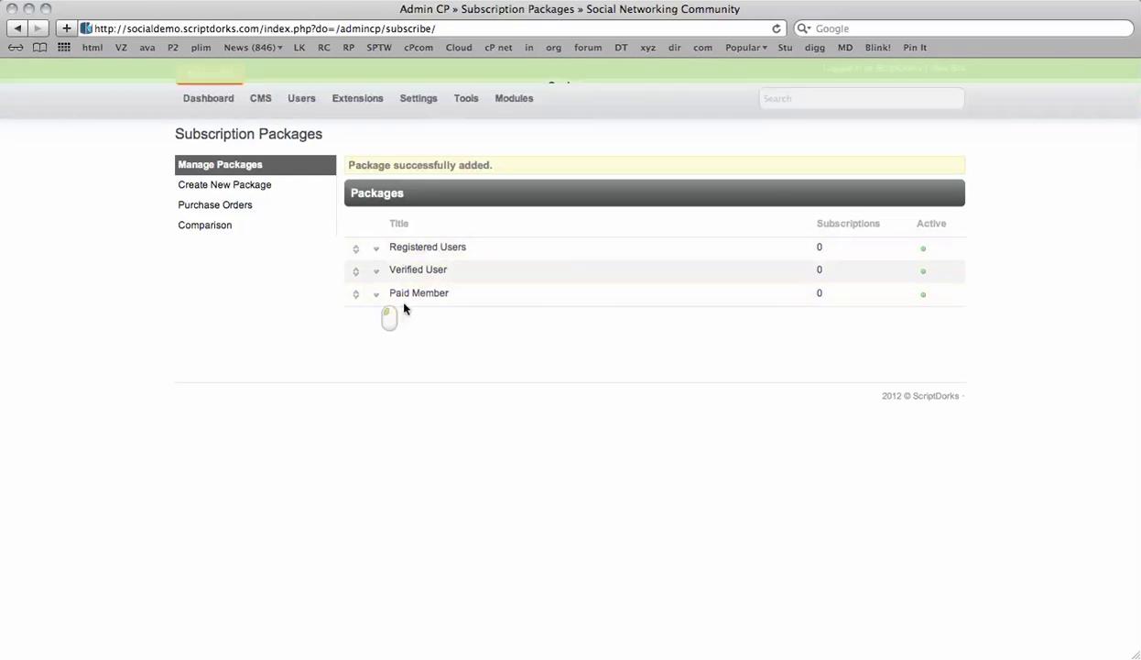
{"action": "left_click", "coordinate": [216, 228]}
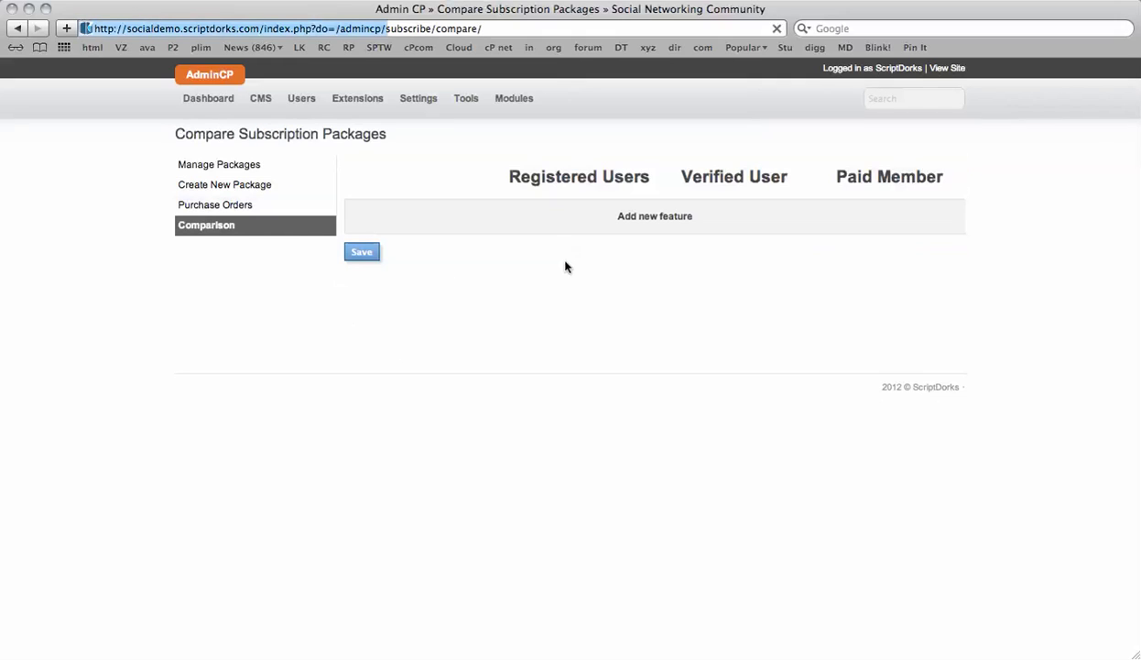
- Add a 'Catpcha' feature with values yes, no, no and save it
{"action": "left_click", "coordinate": [659, 217]}
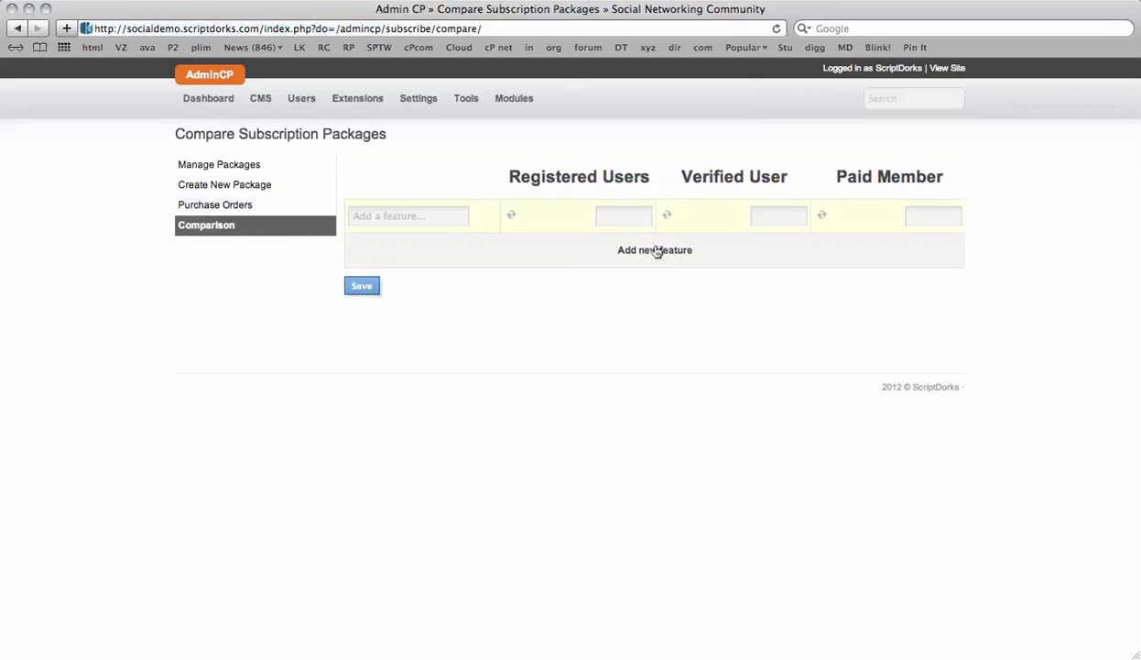
{"action": "left_click", "coordinate": [394, 215]}
{"action": "type", "text": "Catpcha"}
{"action": "key", "text": "BackSpace"}
{"action": "left_click", "coordinate": [603, 215]}
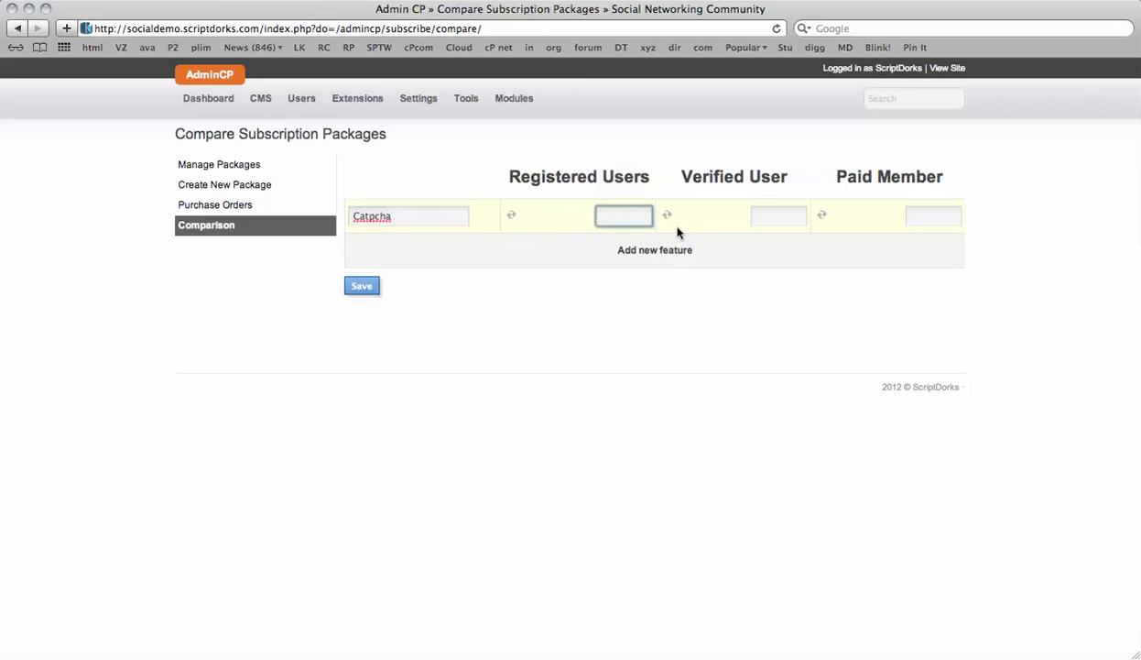
{"action": "type", "text": "yes"}
{"action": "key", "text": "Tab"}
{"action": "key", "text": "Tab"}
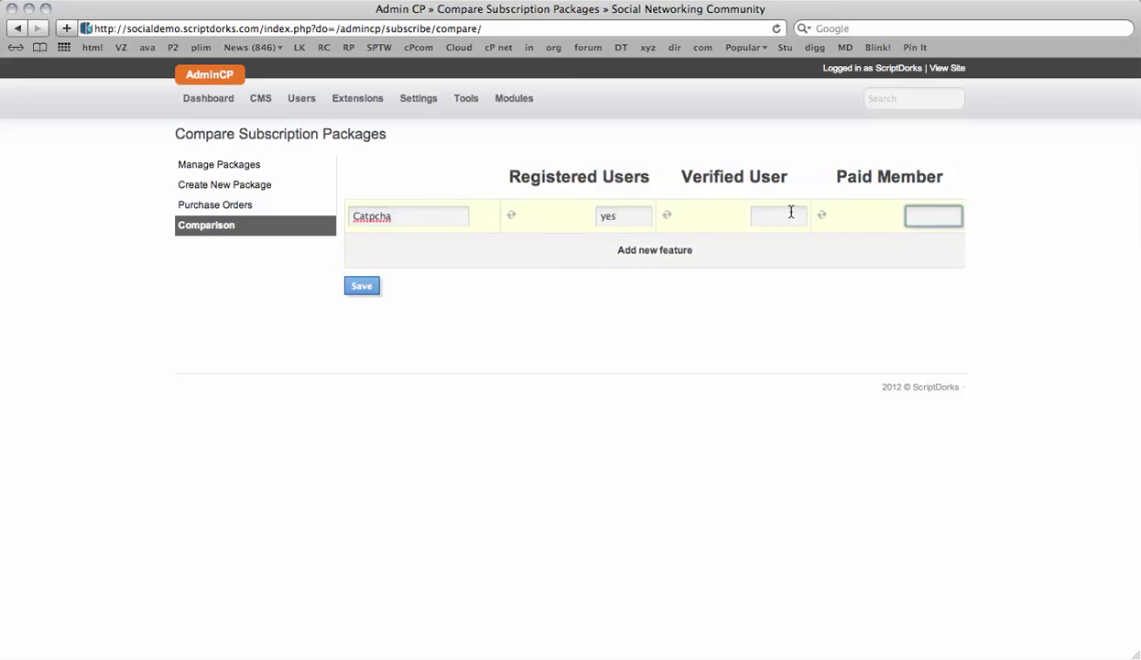
{"action": "left_click", "coordinate": [790, 215]}
{"action": "type", "text": "no"}
{"action": "key", "text": "Tab"}
{"action": "type", "text": "no"}
{"action": "key", "text": "Tab"}
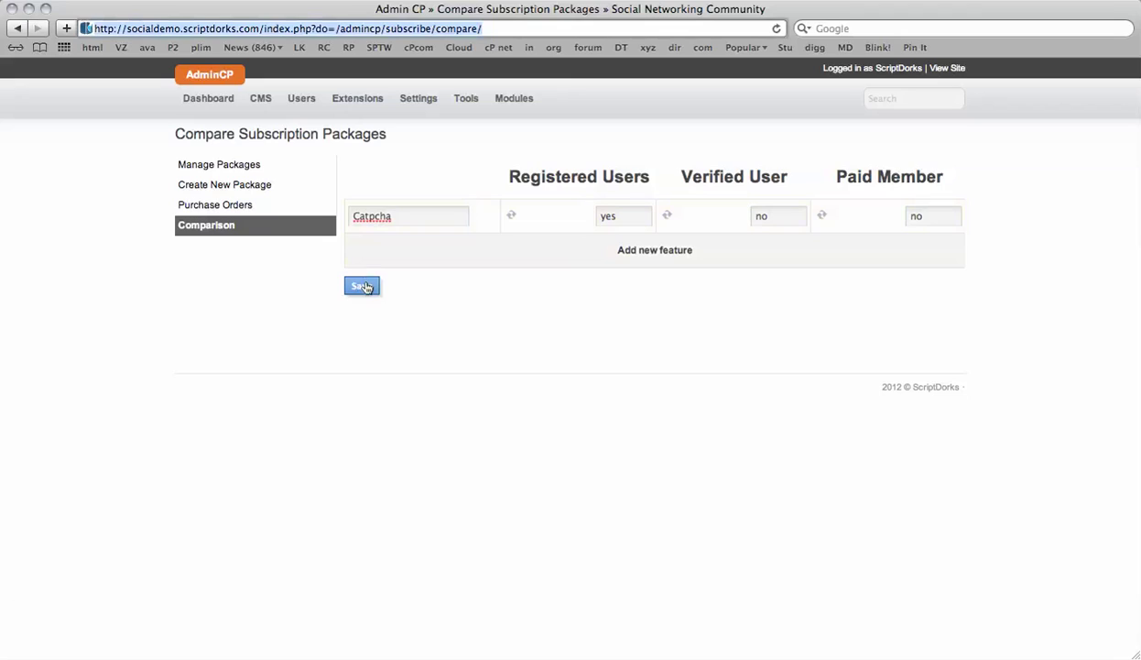
{"action": "left_click", "coordinate": [365, 287]}
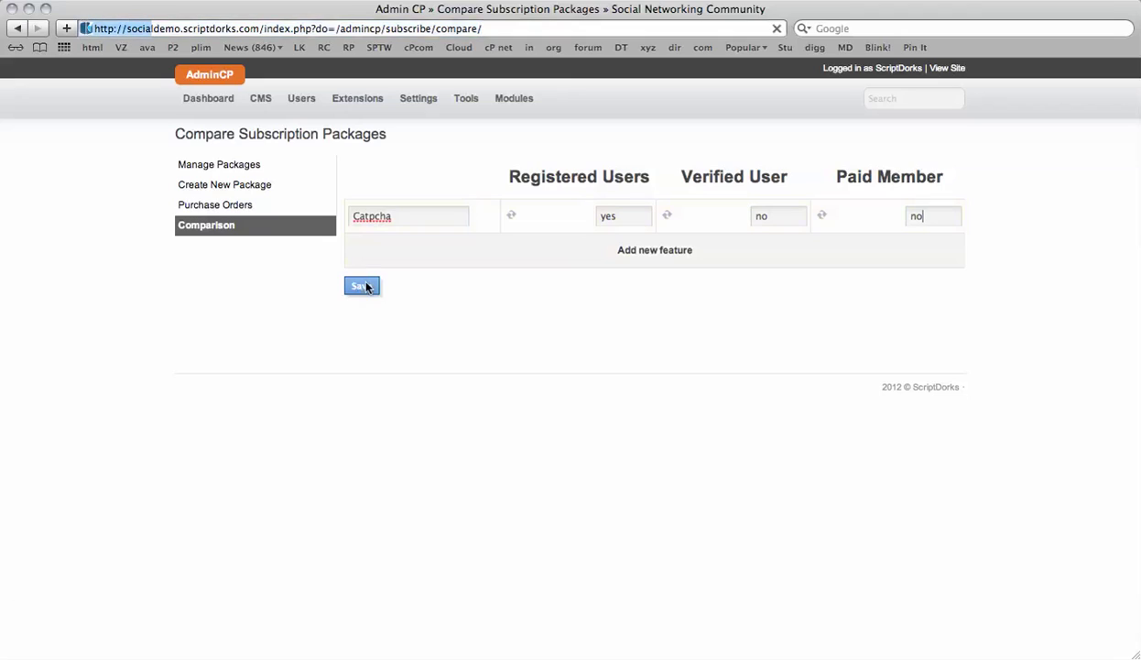
- Add a 'Can post blogs' feature with values no, no, yes and save it
{"action": "left_click", "coordinate": [670, 259]}
{"action": "left_click", "coordinate": [431, 261]}
{"action": "type", "text": "Can"}
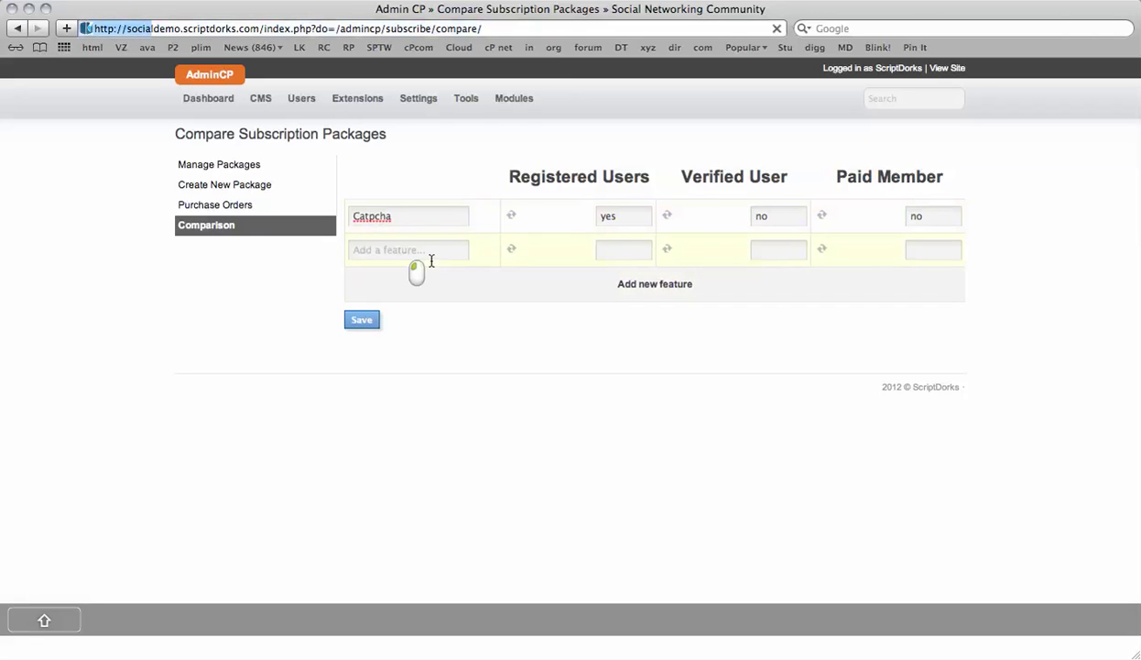
{"action": "left_click", "coordinate": [646, 275]}
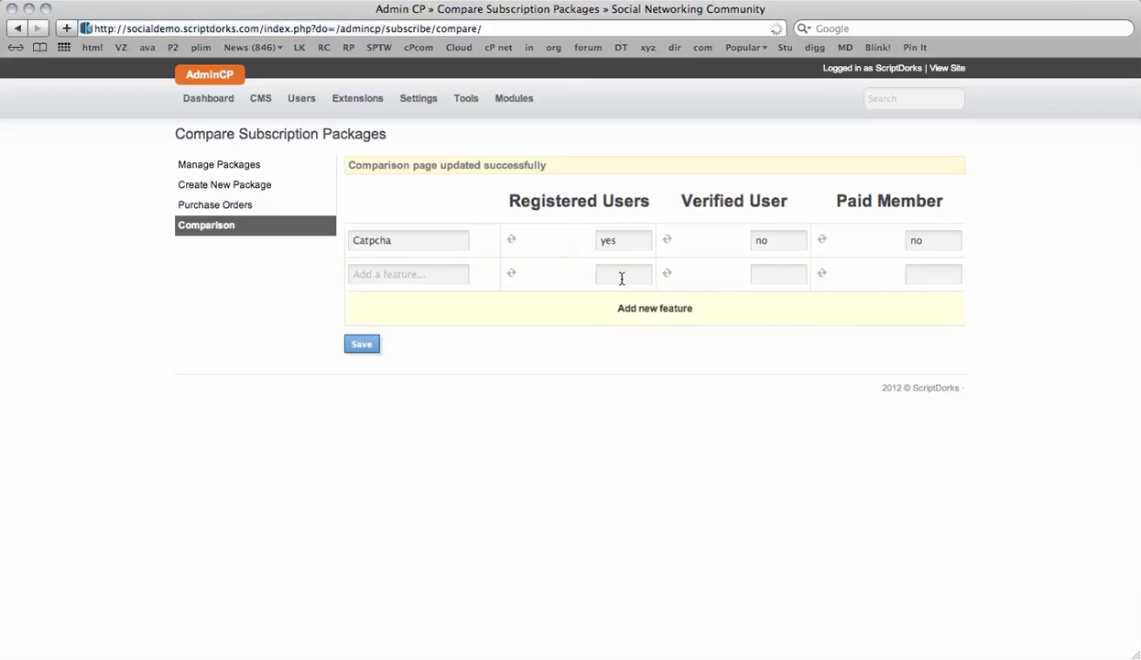
{"action": "left_click", "coordinate": [438, 276]}
{"action": "type", "text": "Can post blogs"}
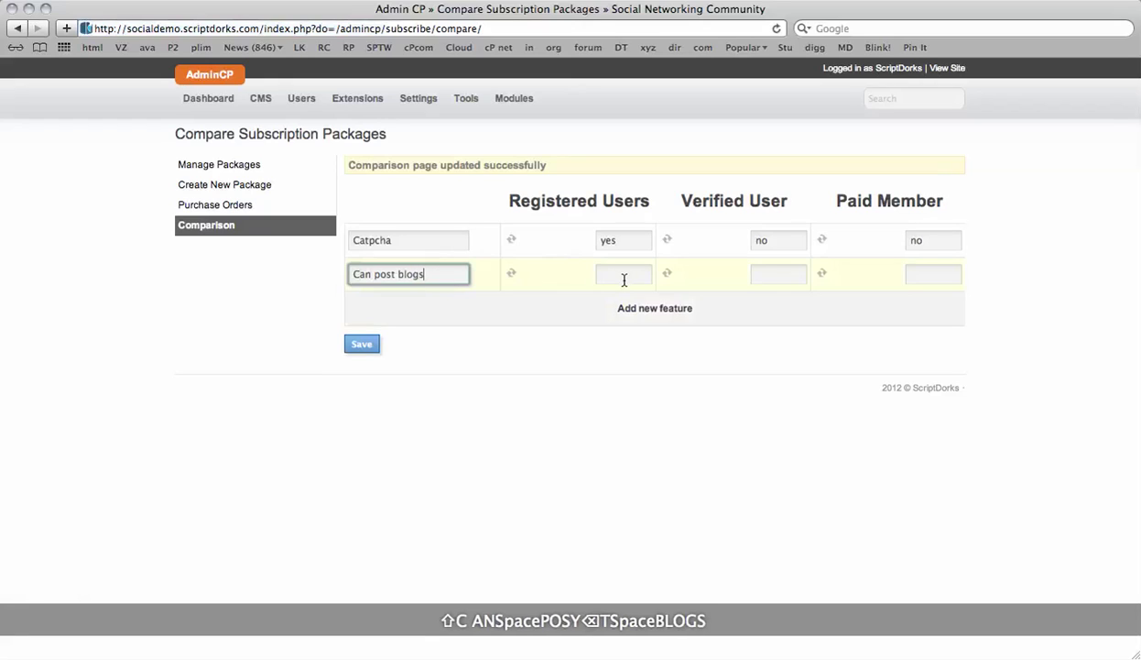
{"action": "left_click", "coordinate": [624, 279]}
{"action": "type", "text": "no"}
{"action": "key", "text": "Tab"}
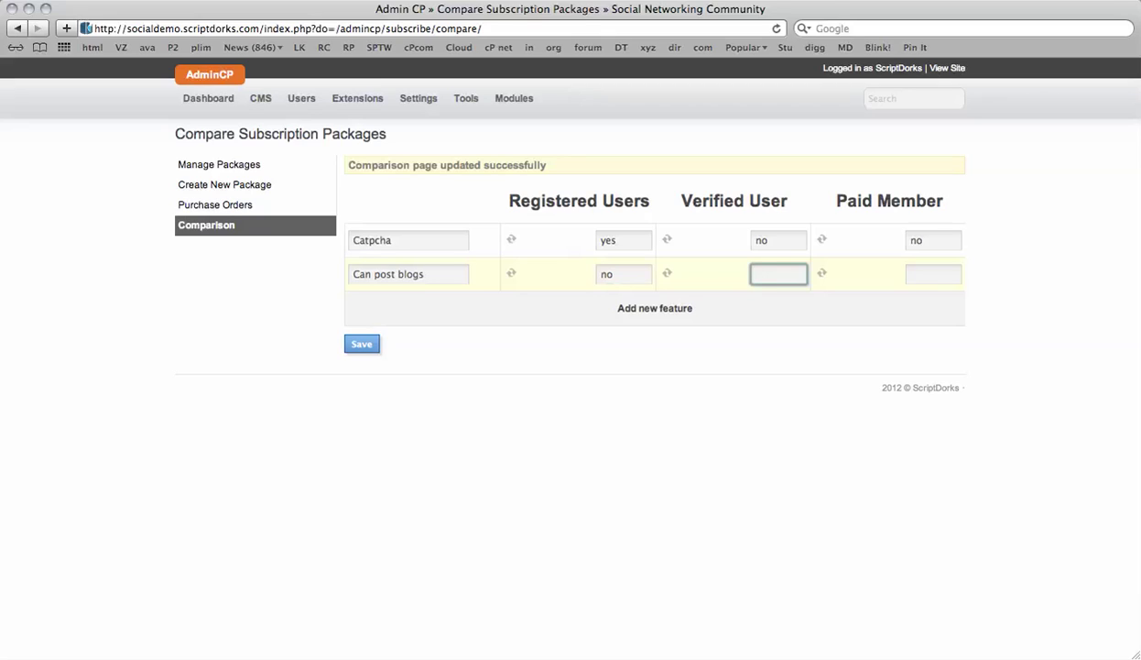
{"action": "type", "text": "no"}
{"action": "key", "text": "Tab"}
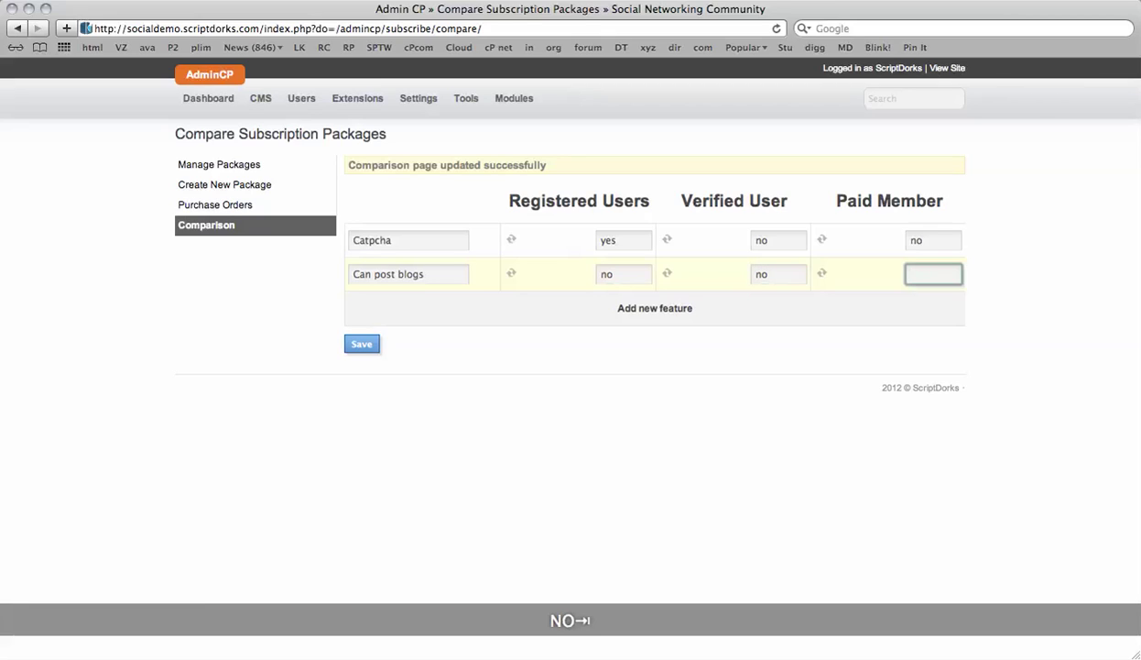
{"action": "type", "text": "yes"}
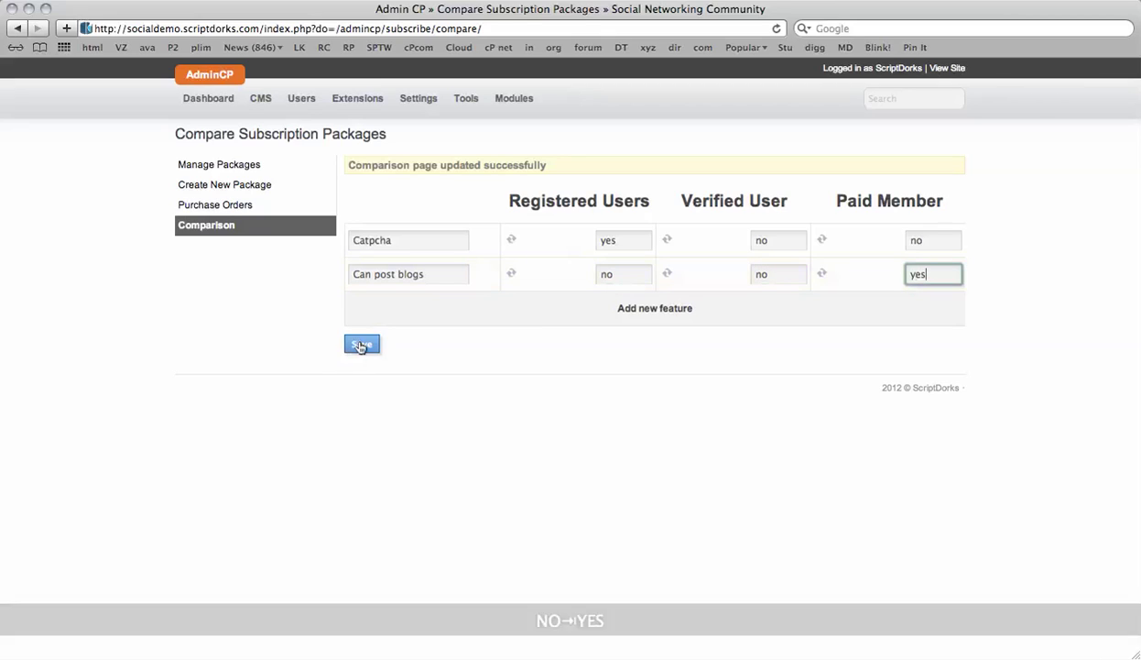
{"action": "left_click", "coordinate": [361, 345]}
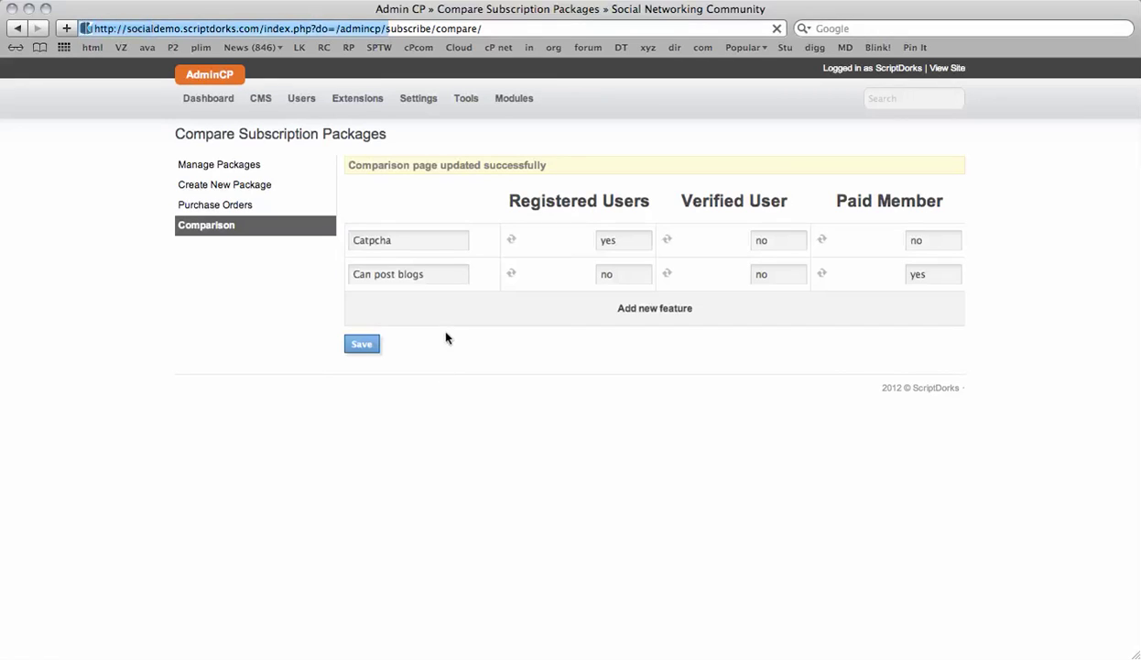
{"action": "left_click", "coordinate": [363, 345]}
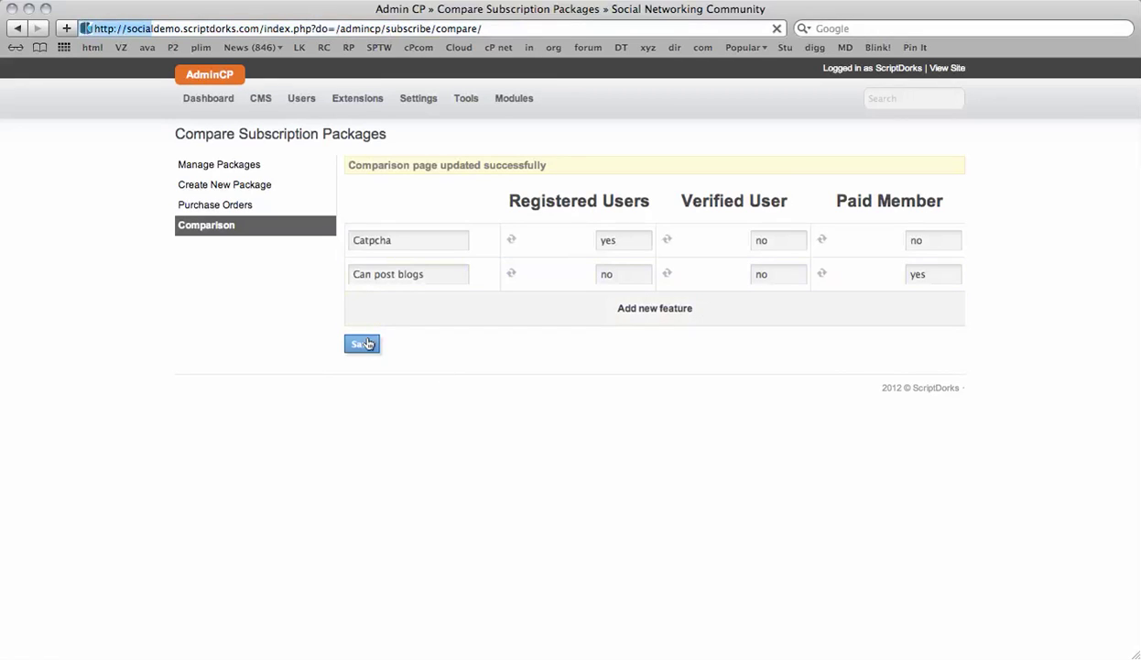
- Add a 'Marketplace listings' feature with values no, yes, yes and save it
{"action": "left_click", "coordinate": [628, 308]}
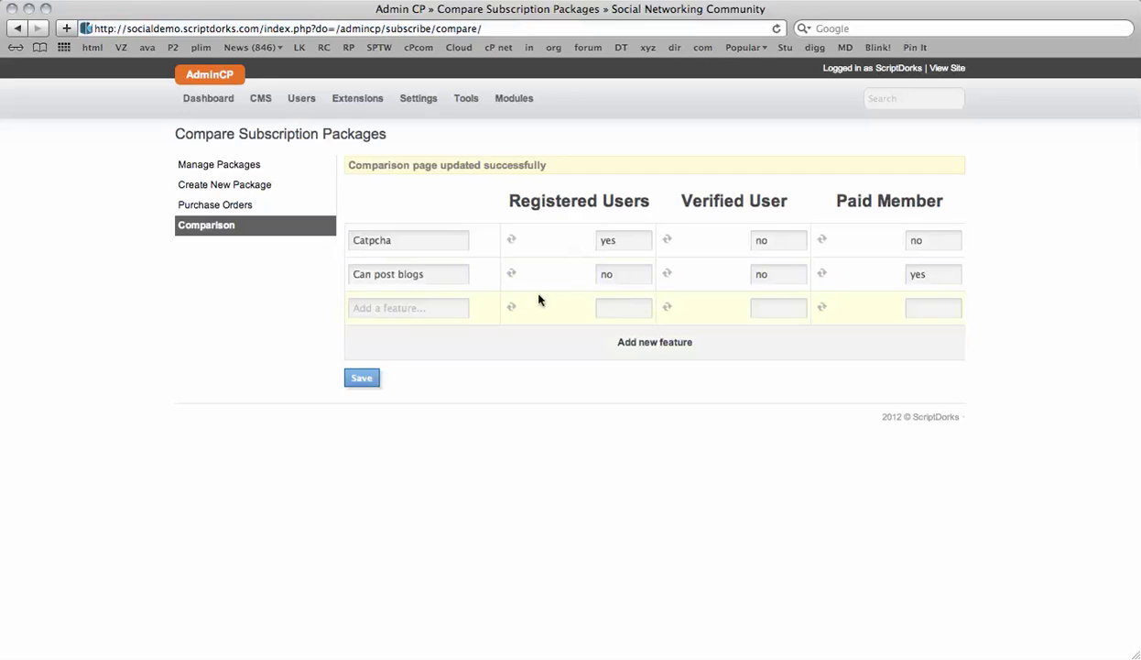
{"action": "left_click", "coordinate": [430, 308]}
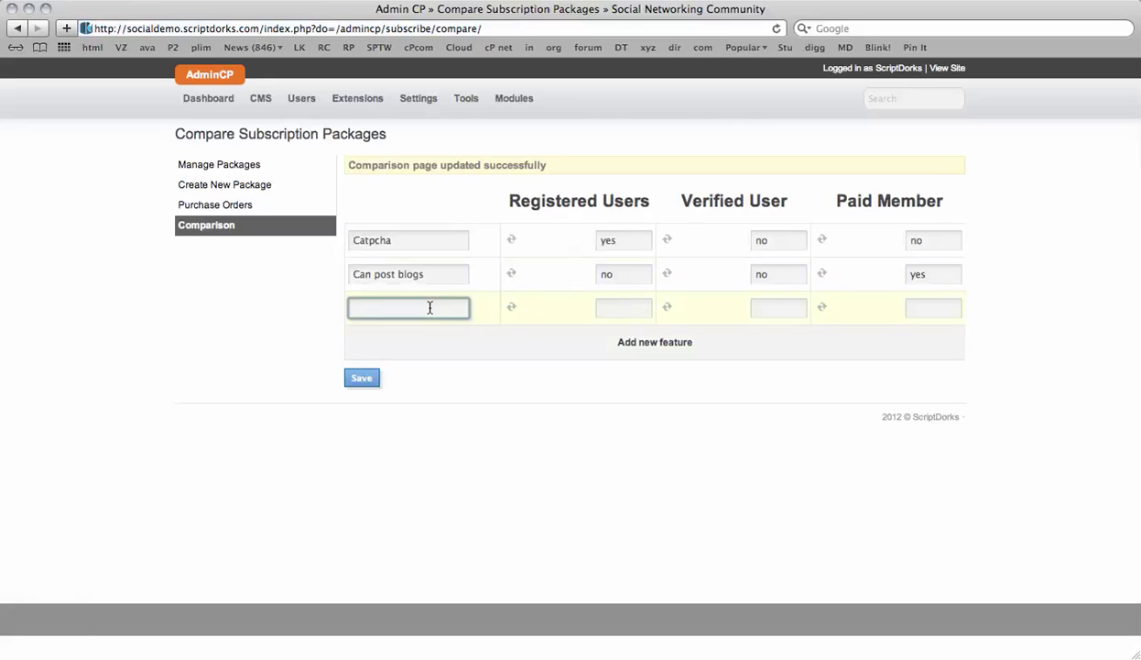
{"action": "type", "text": "Marke"}
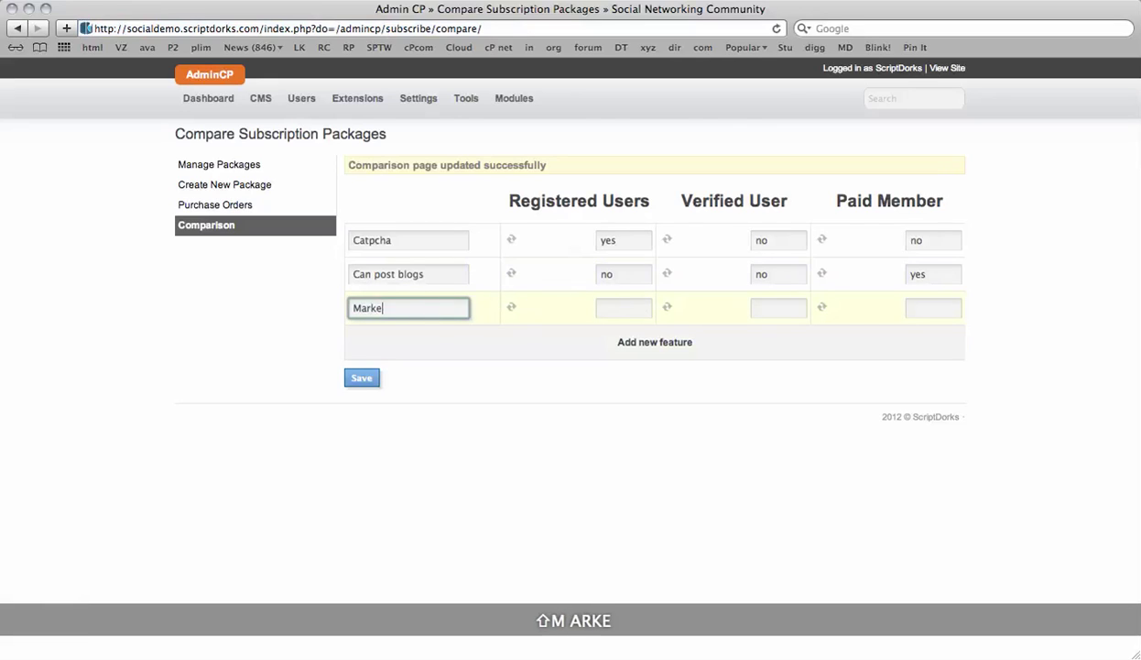
{"action": "type", "text": "tplace listings"}
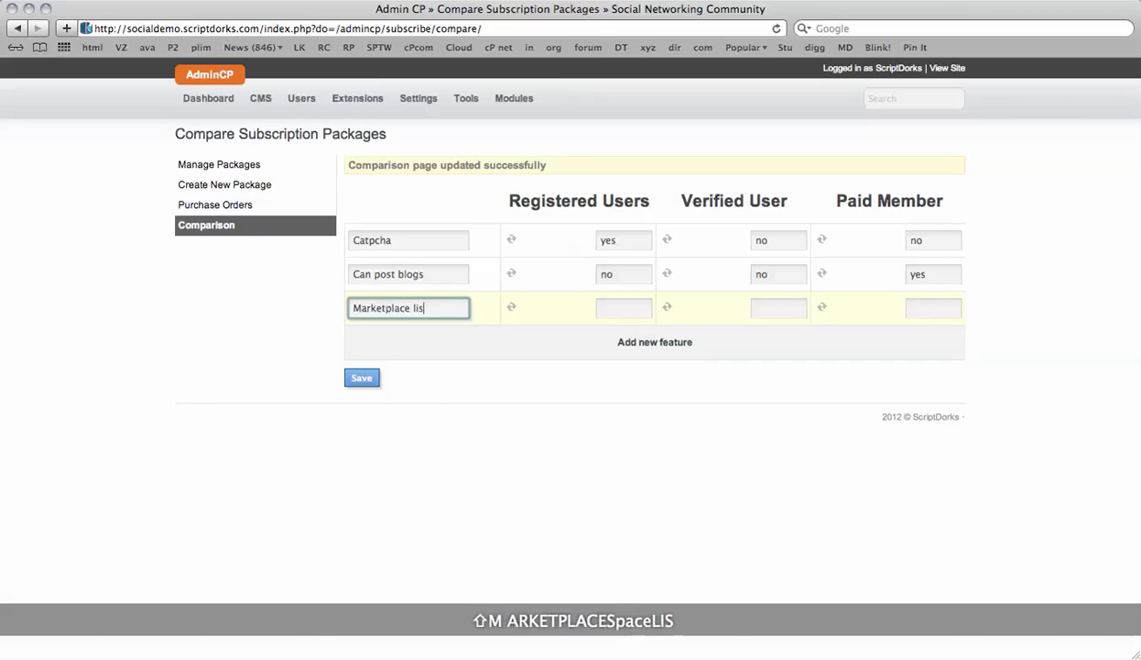
{"action": "left_click", "coordinate": [623, 308]}
{"action": "type", "text": "ni"}
{"action": "key", "text": "BackSpace"}
{"action": "type", "text": "o"}
{"action": "key", "text": "Tab"}
{"action": "type", "text": "yes"}
{"action": "key", "text": "Tab"}
{"action": "type", "text": "yes"}
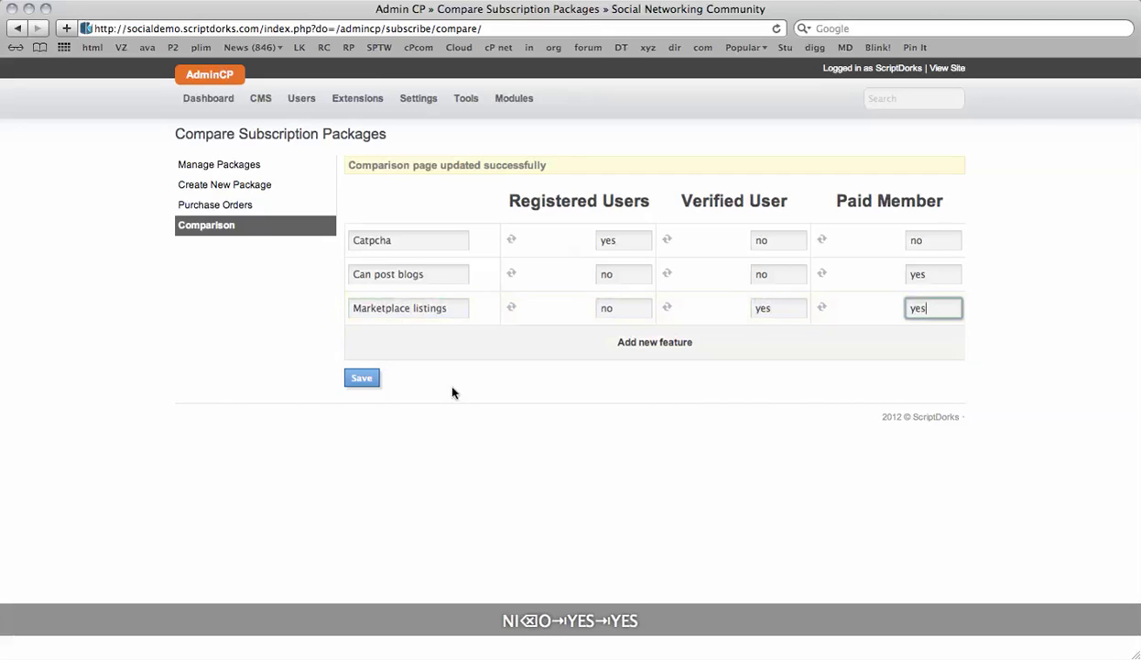
{"action": "left_click", "coordinate": [369, 380]}
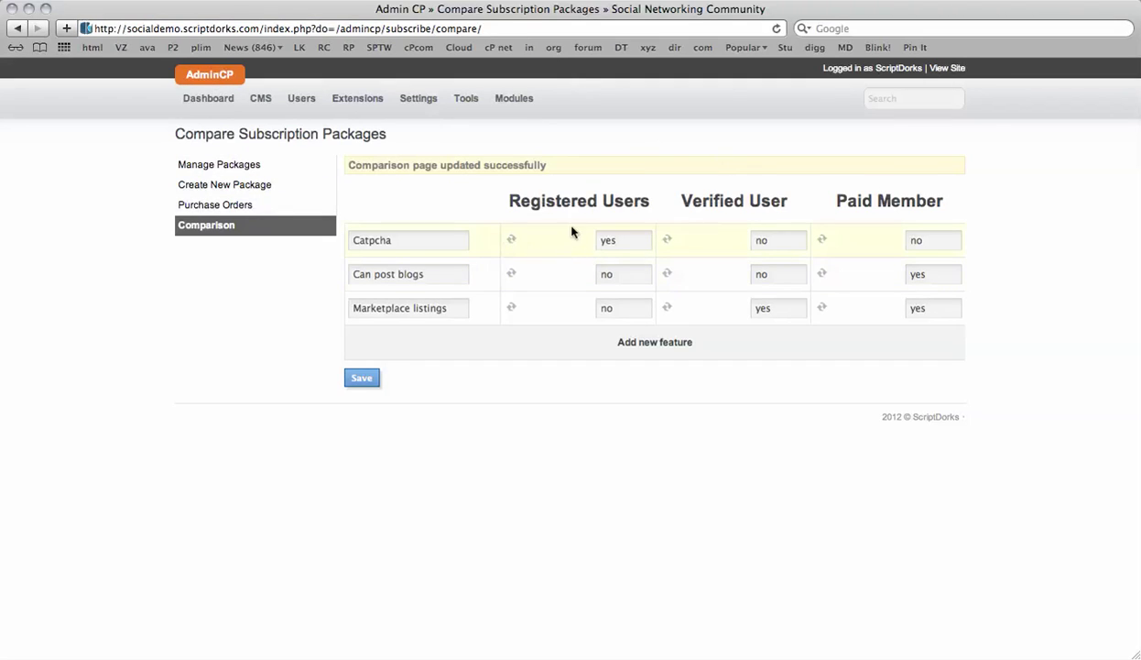
- Go to the public site's Edit Profile page and look through Details, About Me and Basic Information
{"action": "left_click", "coordinate": [947, 68]}
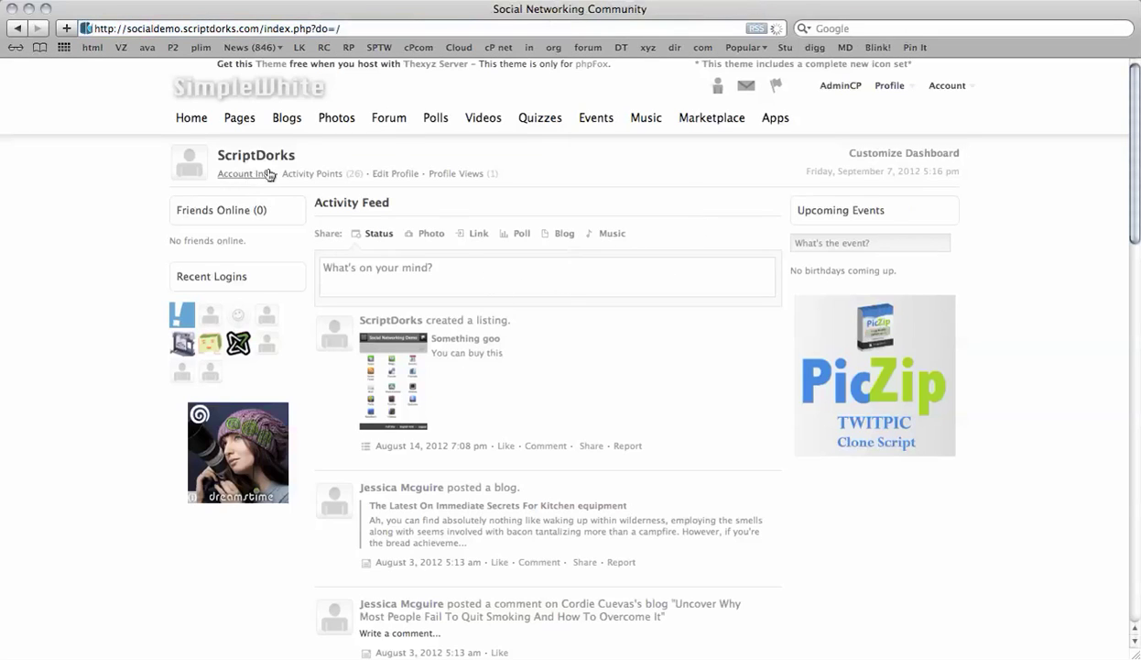
{"action": "scroll", "coordinate": [229, 339], "scroll_direction": "down", "scroll_amount": 20}
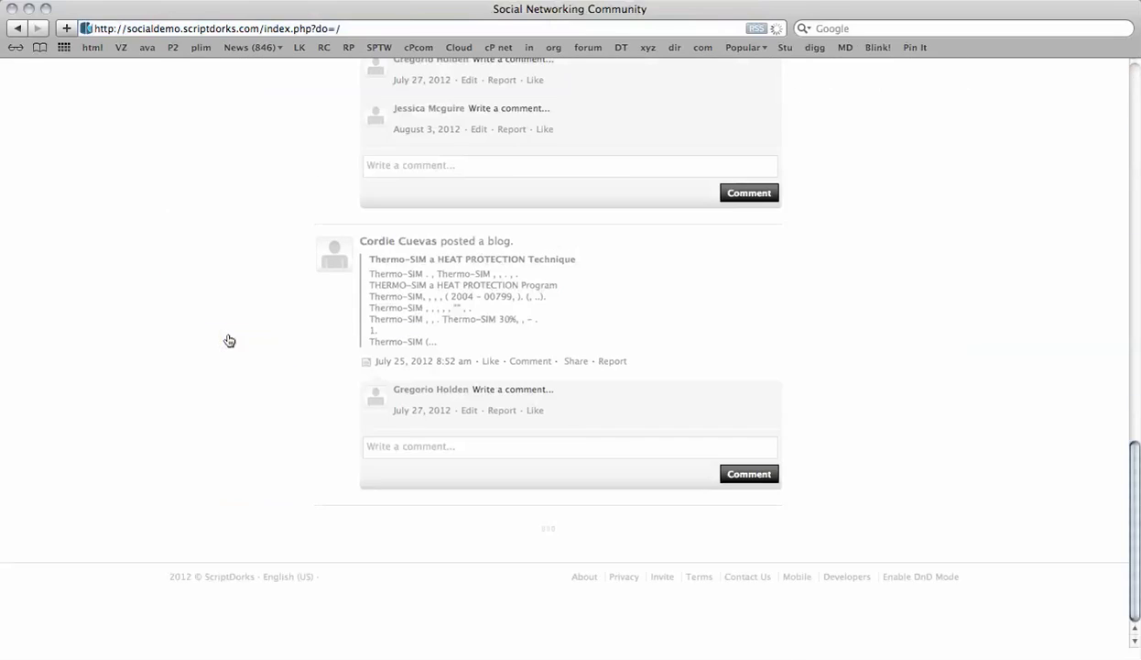
{"action": "scroll", "coordinate": [645, 580], "scroll_direction": "up", "scroll_amount": 20}
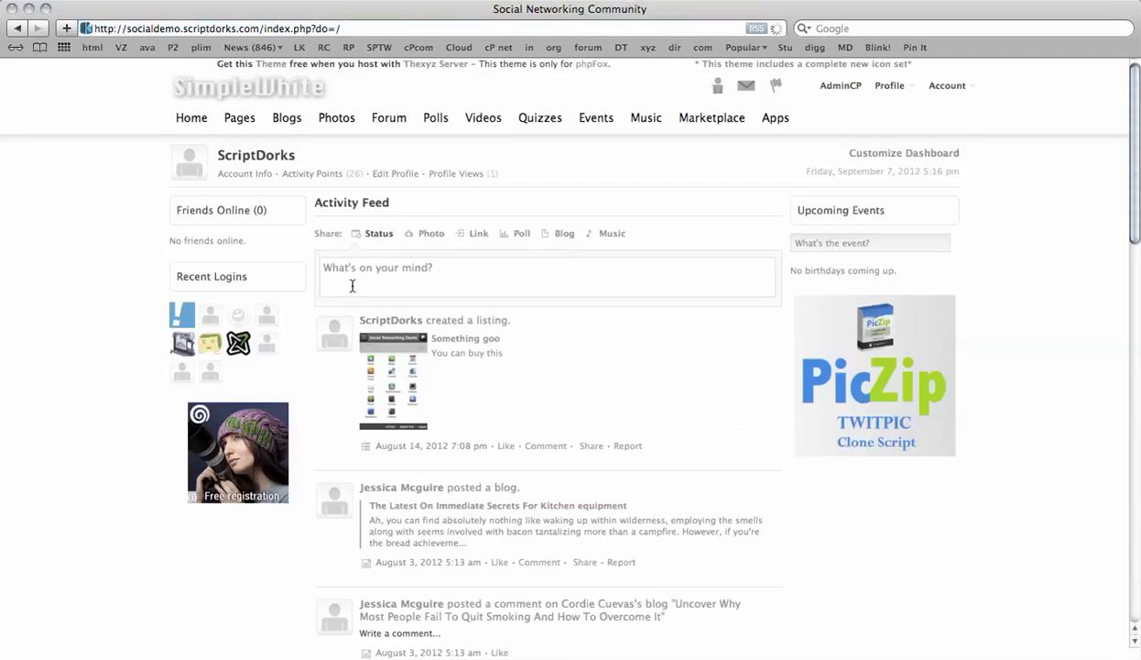
{"action": "left_click", "coordinate": [381, 176]}
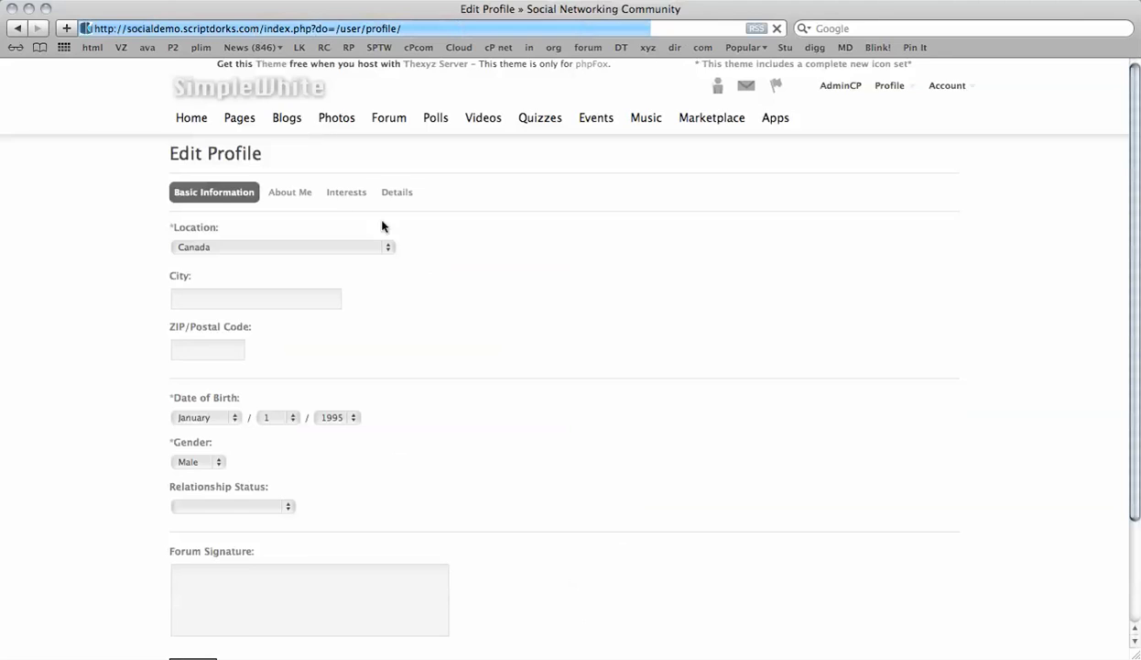
{"action": "scroll", "coordinate": [274, 197], "scroll_direction": "down", "scroll_amount": 2}
{"action": "scroll", "coordinate": [275, 198], "scroll_direction": "down", "scroll_amount": 2}
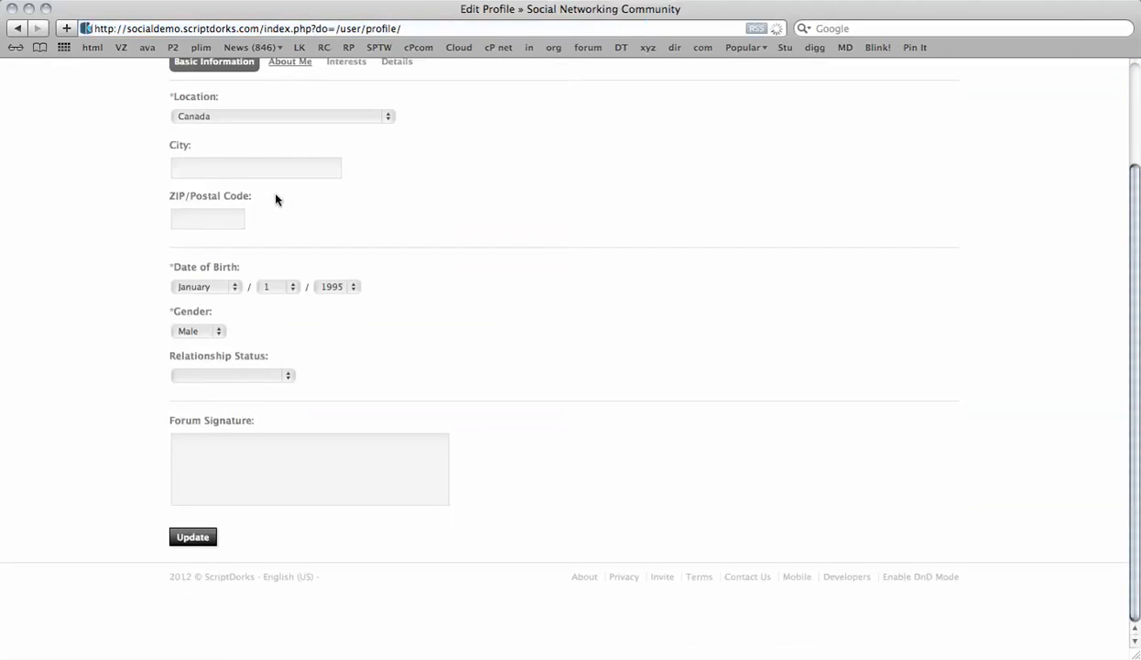
{"action": "scroll", "coordinate": [276, 198], "scroll_direction": "up", "scroll_amount": 4}
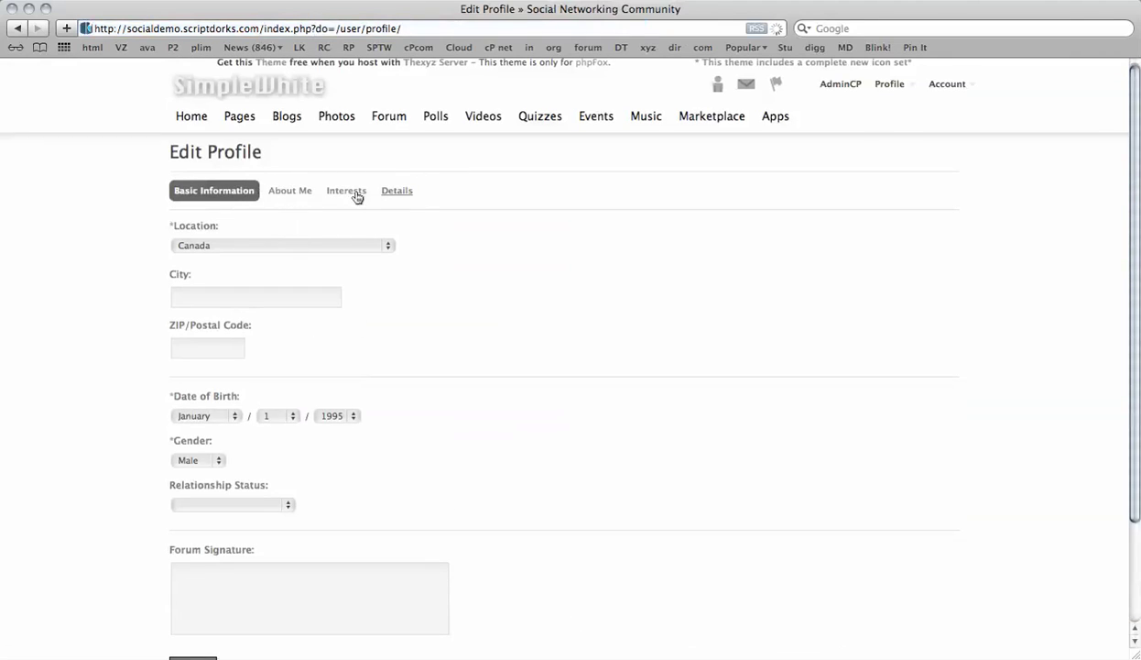
{"action": "left_click", "coordinate": [397, 191]}
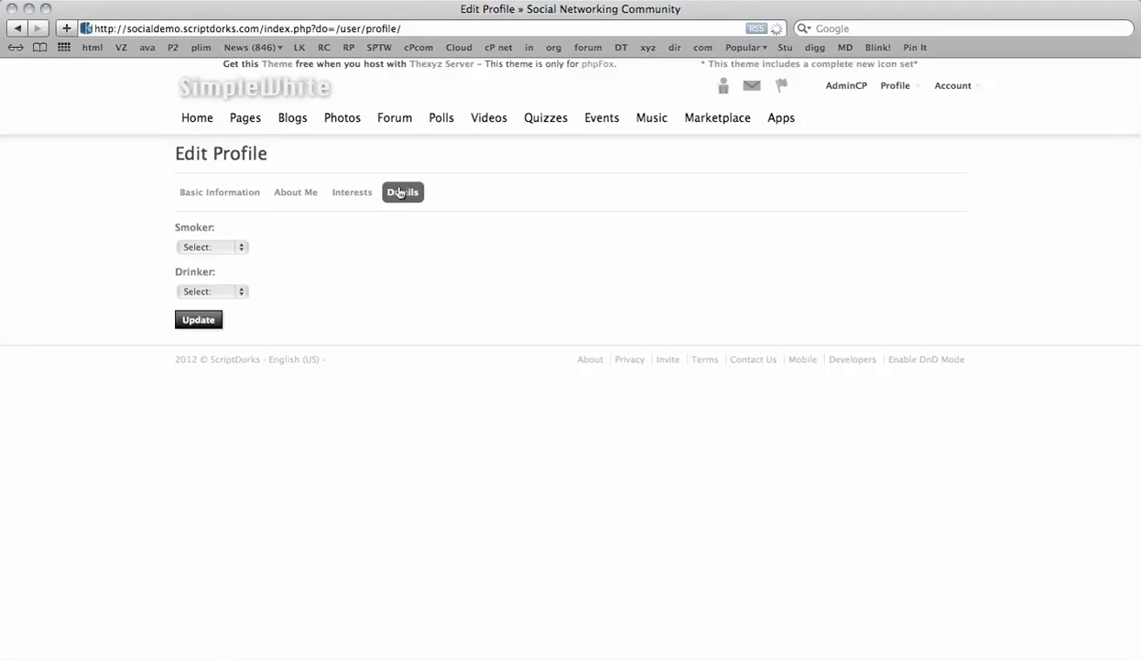
{"action": "left_click", "coordinate": [275, 198]}
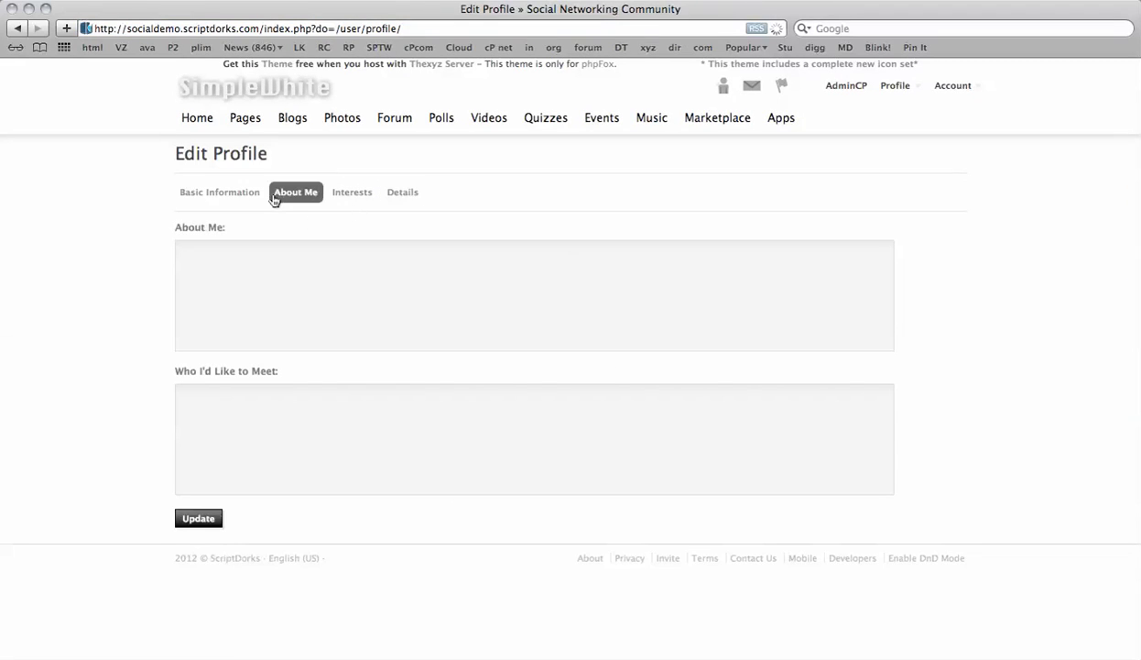
{"action": "left_click", "coordinate": [222, 194]}
{"action": "scroll", "coordinate": [355, 366], "scroll_direction": "down", "scroll_amount": 3}
{"action": "scroll", "coordinate": [354, 367], "scroll_direction": "up", "scroll_amount": 3}
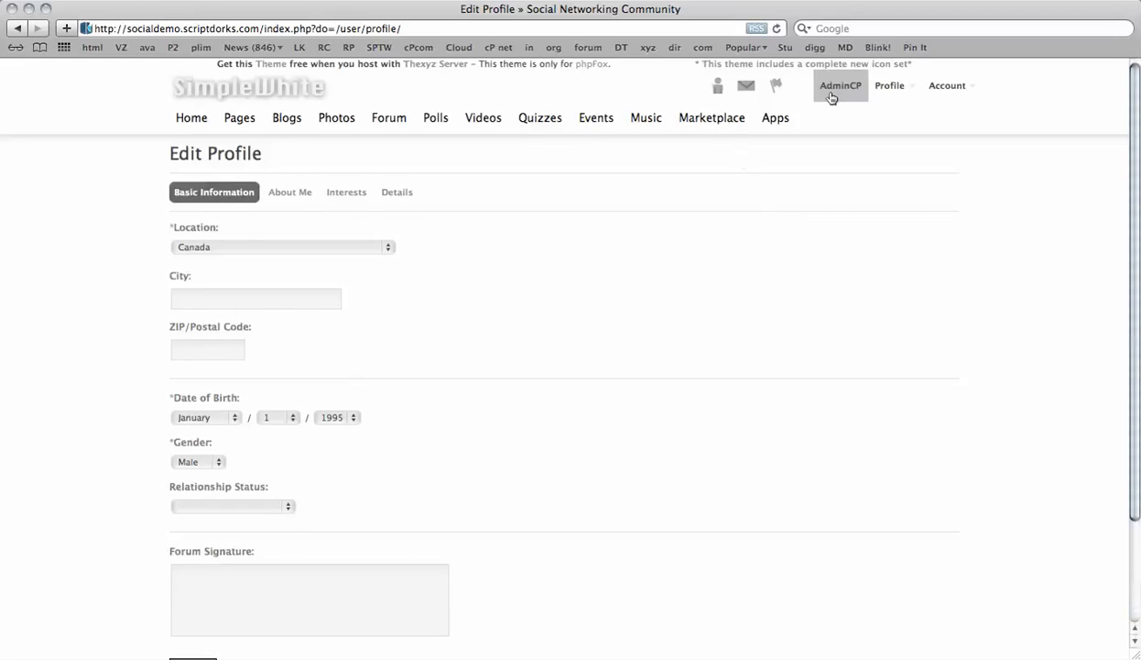
- Choose My Profile from the Profile dropdown to view your profile wall
{"action": "left_click", "coordinate": [888, 91]}
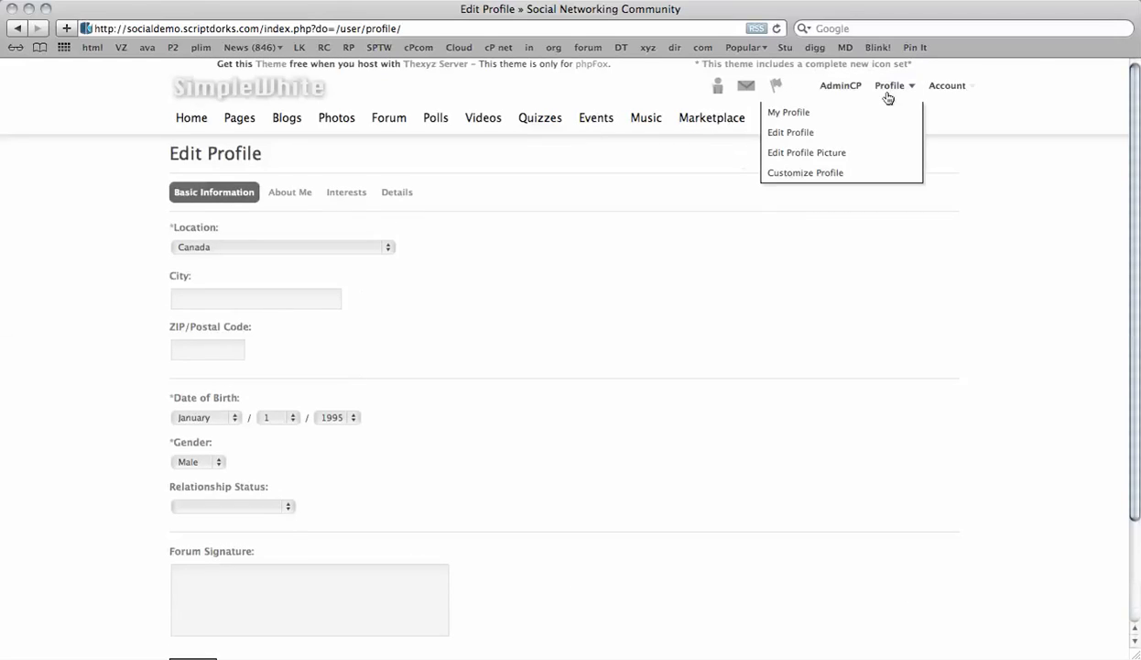
{"action": "left_click", "coordinate": [813, 113]}
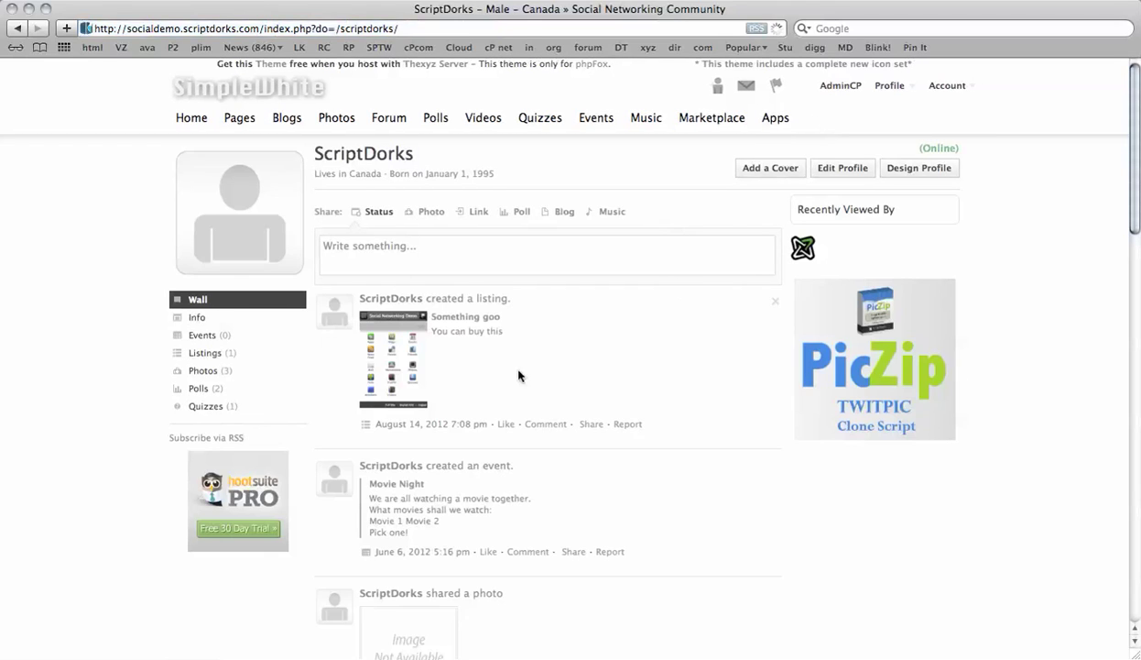
{"action": "scroll", "coordinate": [519, 374], "scroll_direction": "down", "scroll_amount": 10}
{"action": "scroll", "coordinate": [520, 375], "scroll_direction": "up", "scroll_amount": 10}
- Log out of the administrator account and start a social-network sign-in from the home page
{"action": "left_click", "coordinate": [966, 86]}
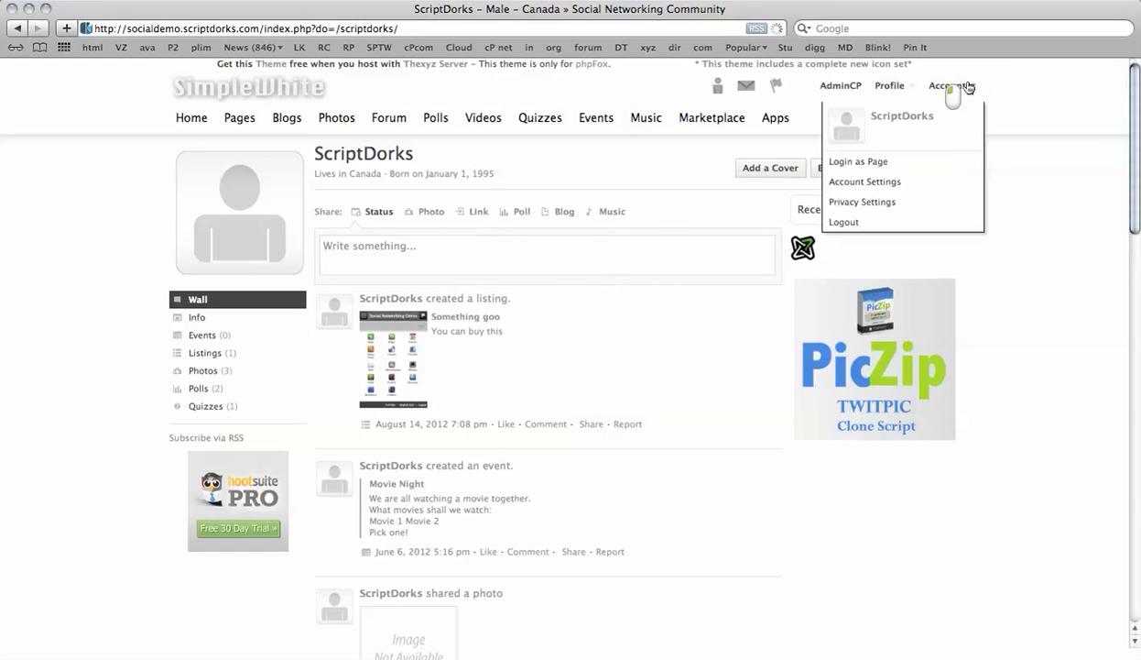
{"action": "left_click", "coordinate": [884, 224]}
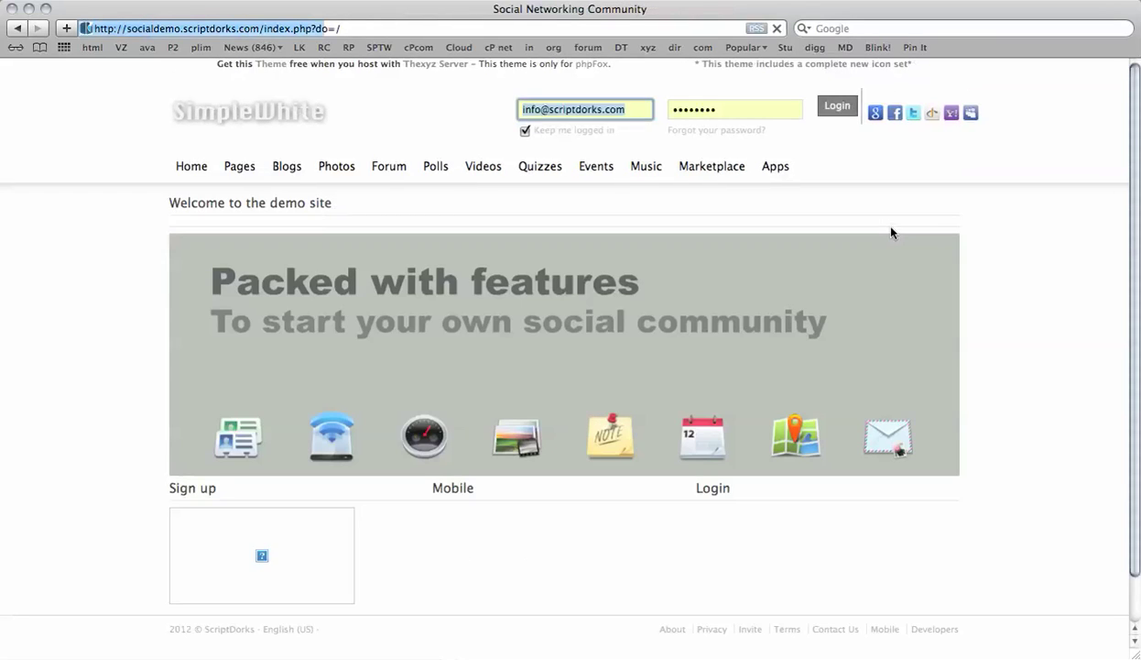
{"action": "left_click", "coordinate": [910, 120]}
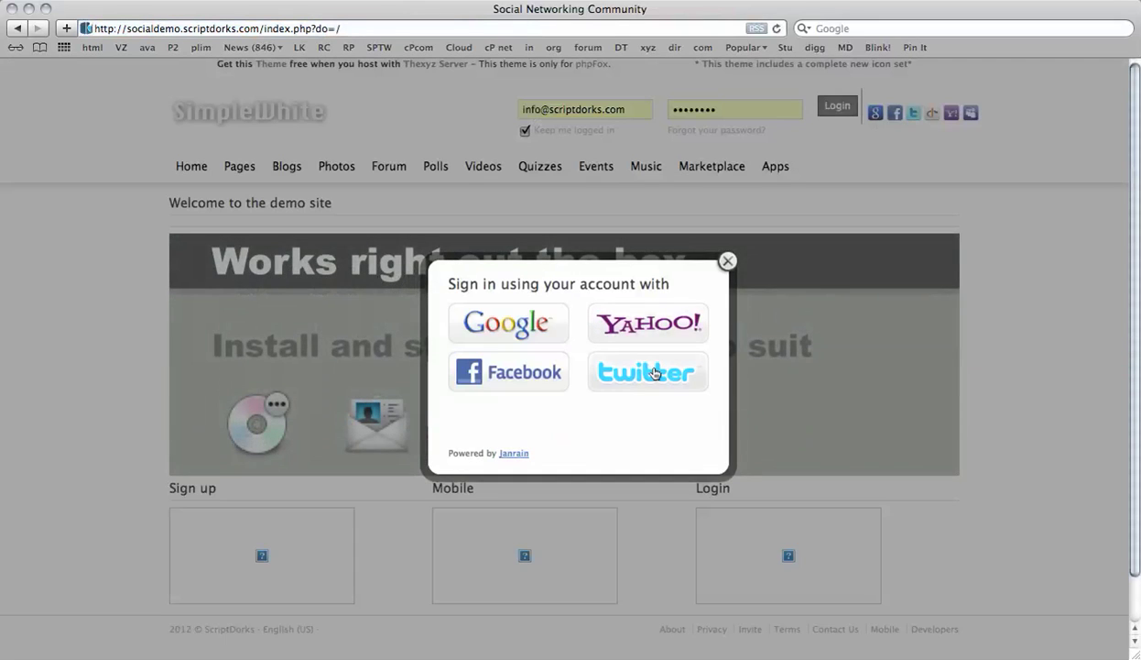
- Choose Twitter and submit the Twitter account's username and password
{"action": "left_click", "coordinate": [654, 372]}
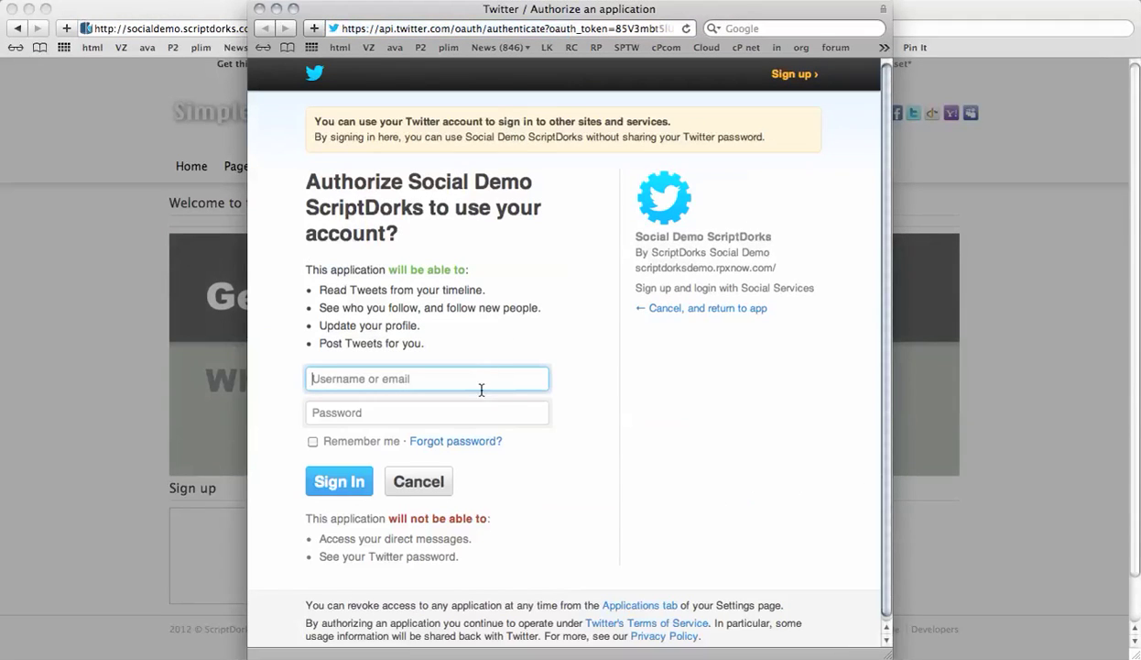
{"action": "type", "text": "f"}
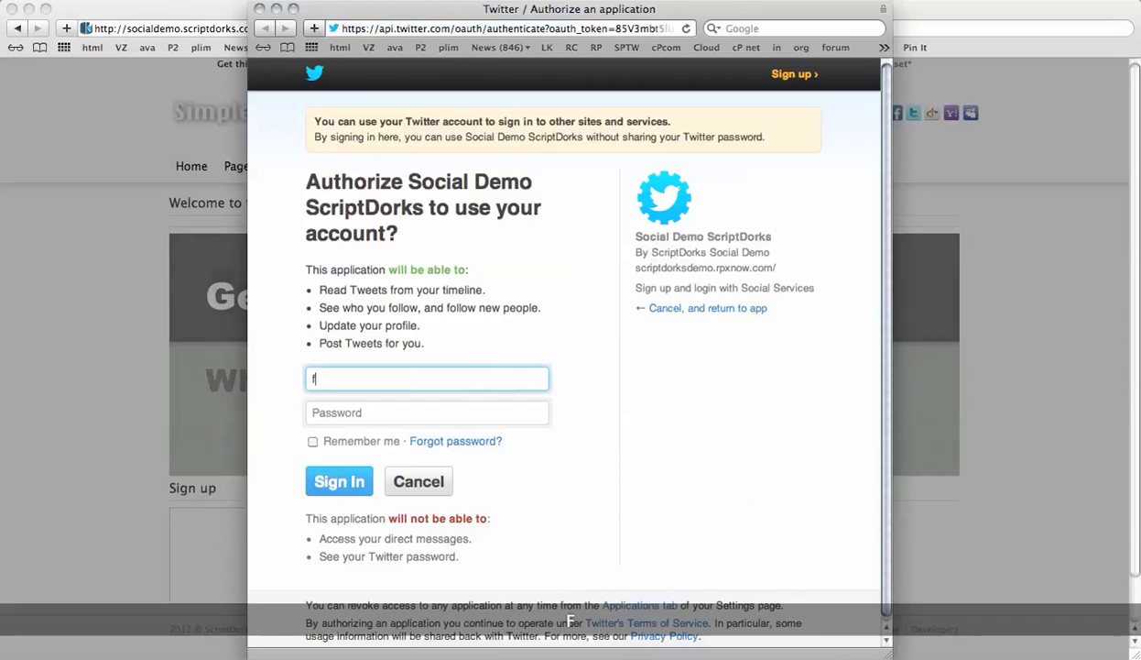
{"action": "type", "text": "ollowflower"}
{"action": "key", "text": "Tab"}
{"action": "type", "text": "••••••••"}
{"action": "key", "text": "Return"}
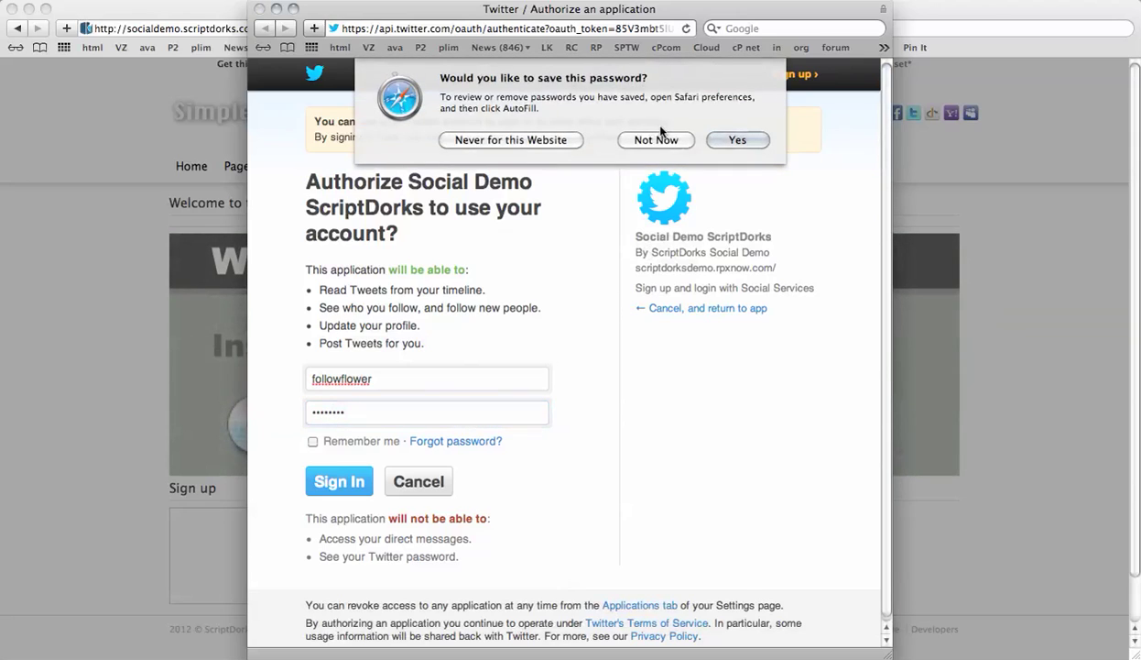
- Decline saving the password, then add the member's e-mail address and save the account settings
{"action": "left_click", "coordinate": [658, 139]}
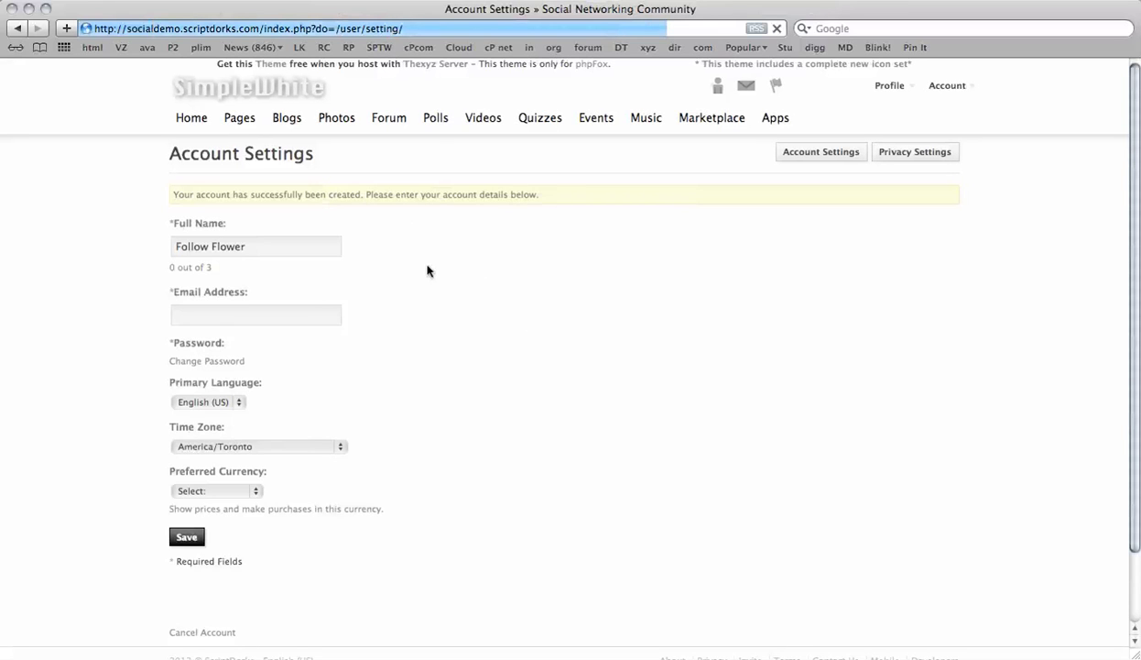
{"action": "scroll", "coordinate": [552, 348], "scroll_direction": "down", "scroll_amount": 1}
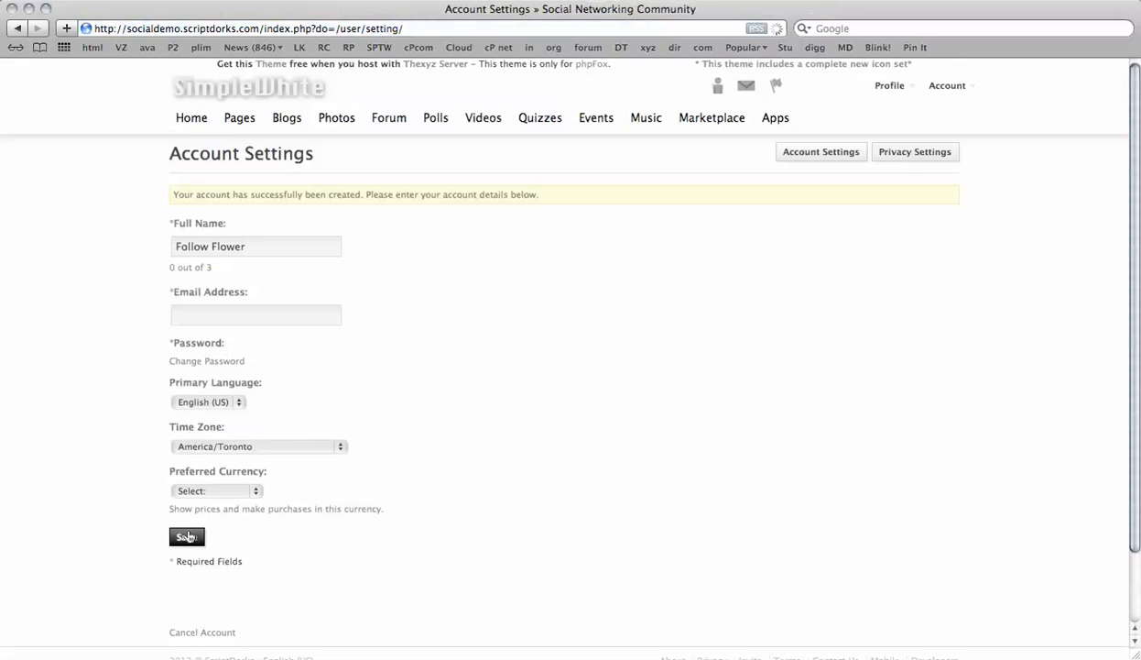
{"action": "left_click", "coordinate": [188, 537]}
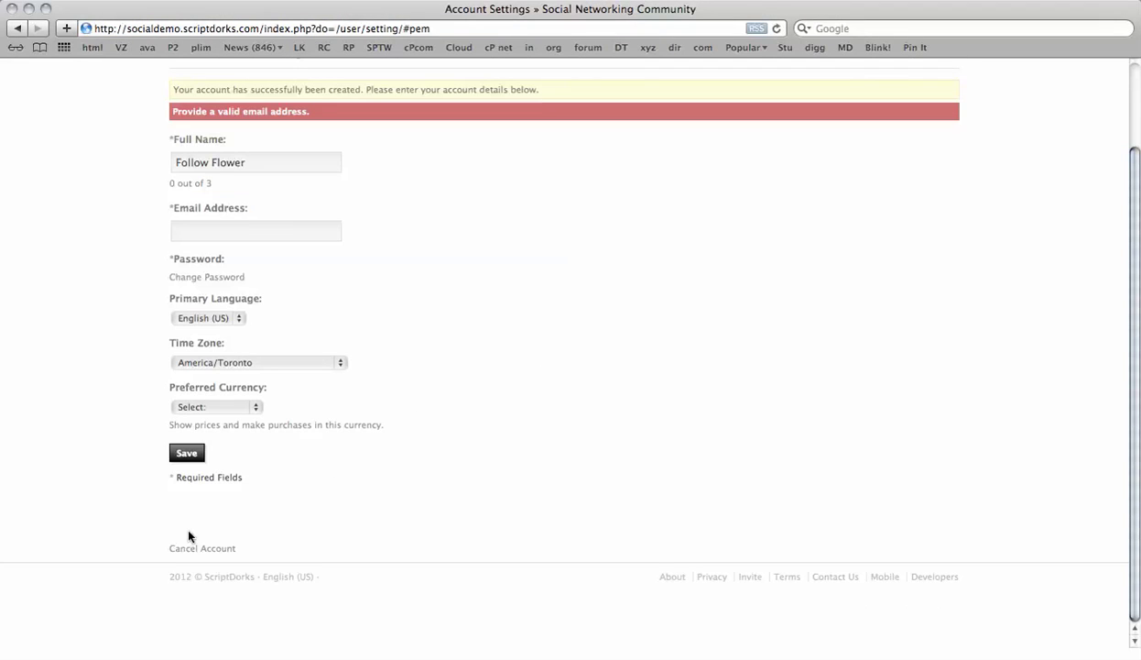
{"action": "left_click", "coordinate": [302, 236]}
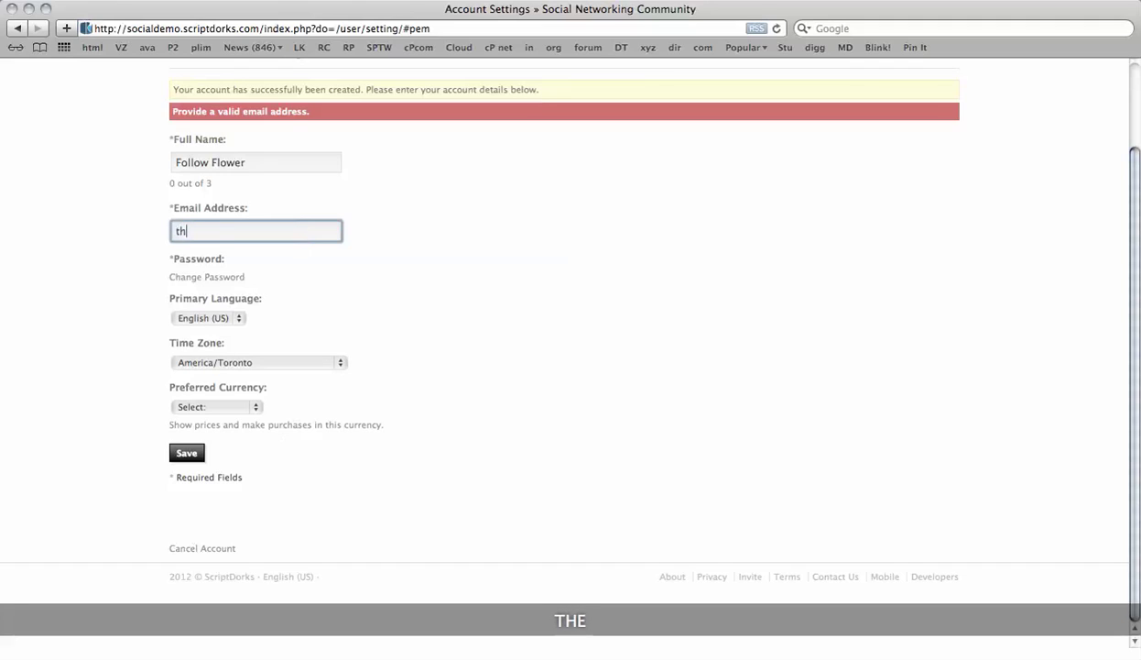
{"action": "left_click", "coordinate": [191, 452]}
- Open the new member's My Profile page
{"action": "scroll", "coordinate": [408, 444], "scroll_direction": "up", "scroll_amount": 3}
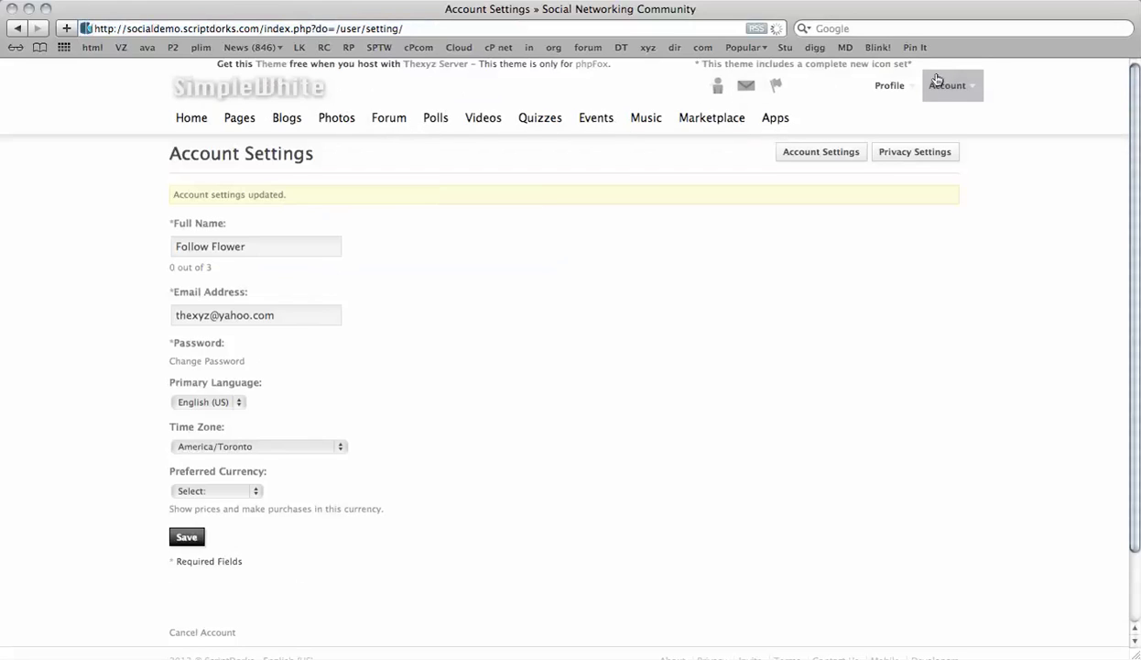
{"action": "left_click", "coordinate": [889, 84]}
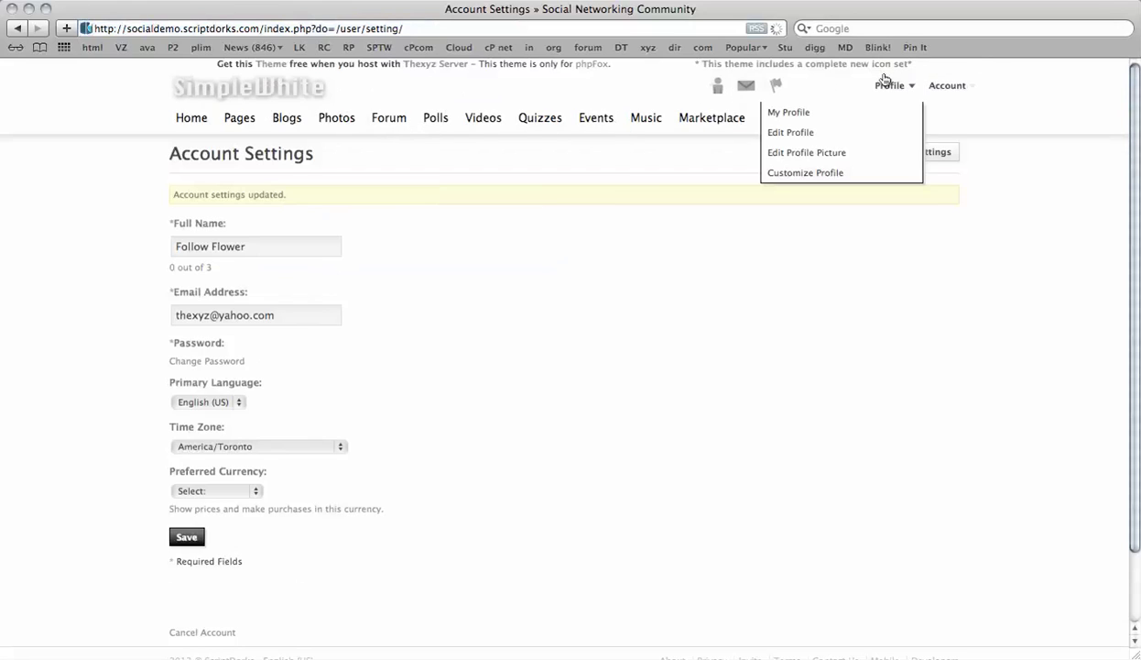
{"action": "left_click", "coordinate": [843, 113]}
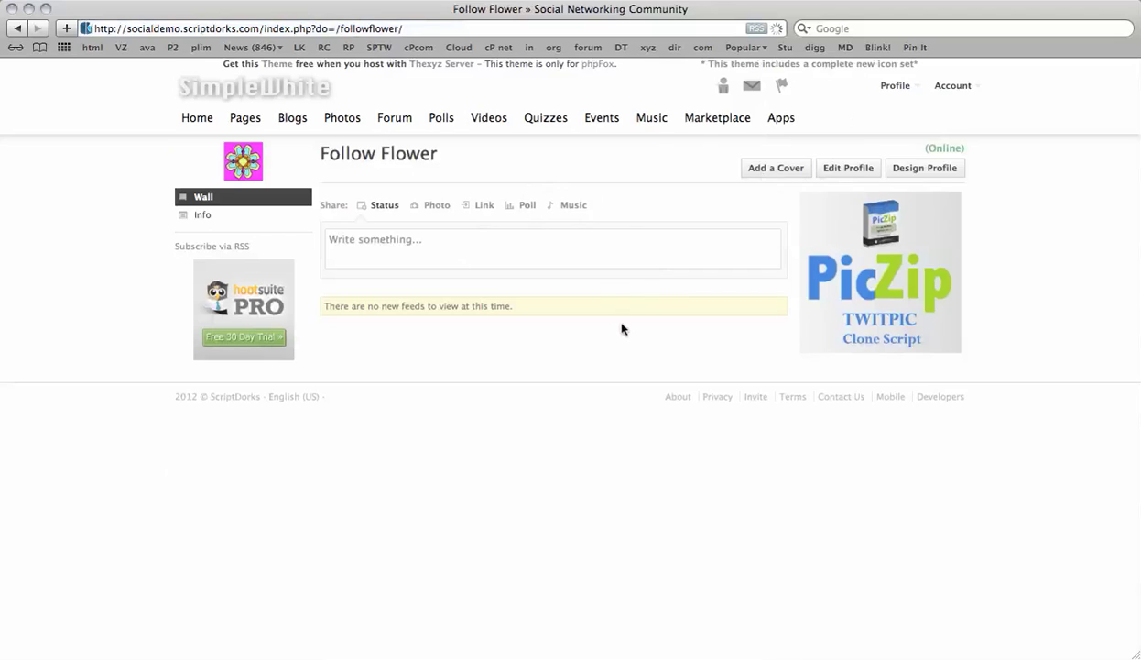
- Try Add New Blog under Blogs, then follow the Membership Notice to the Membership Packages page
{"action": "left_click", "coordinate": [293, 117]}
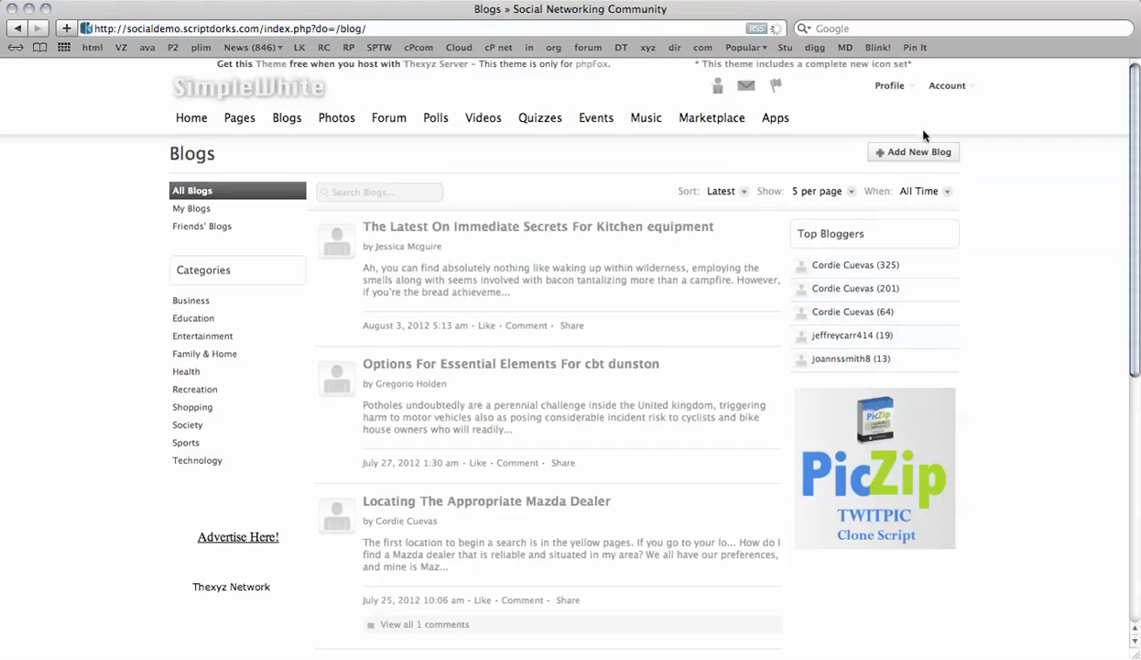
{"action": "left_click", "coordinate": [928, 153]}
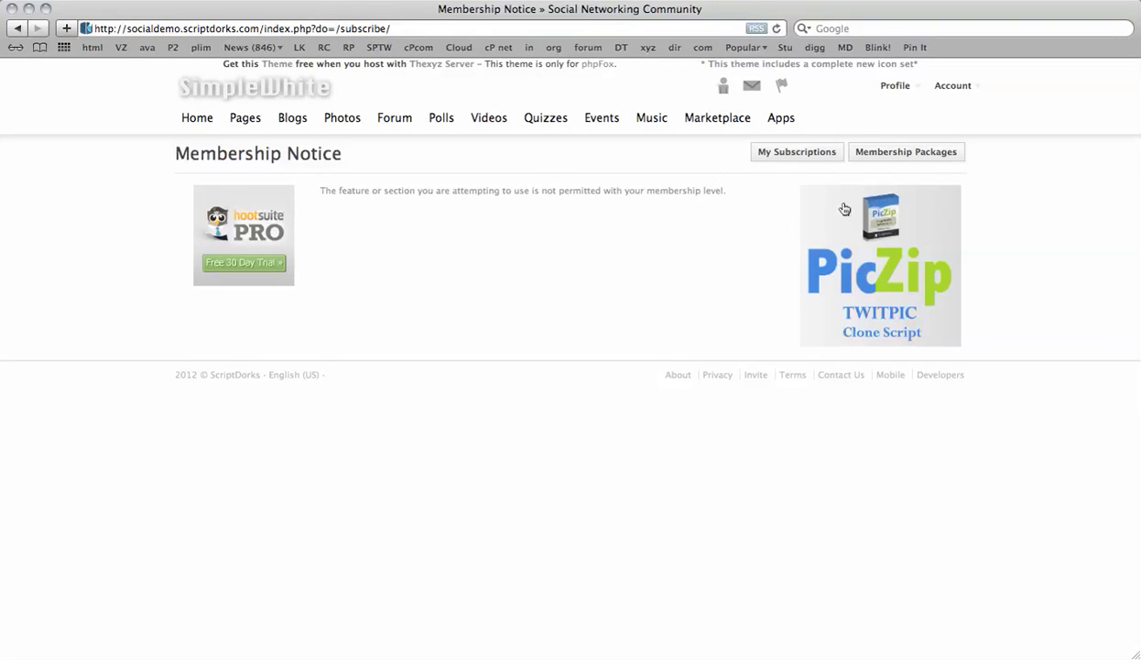
{"action": "left_click", "coordinate": [907, 153]}
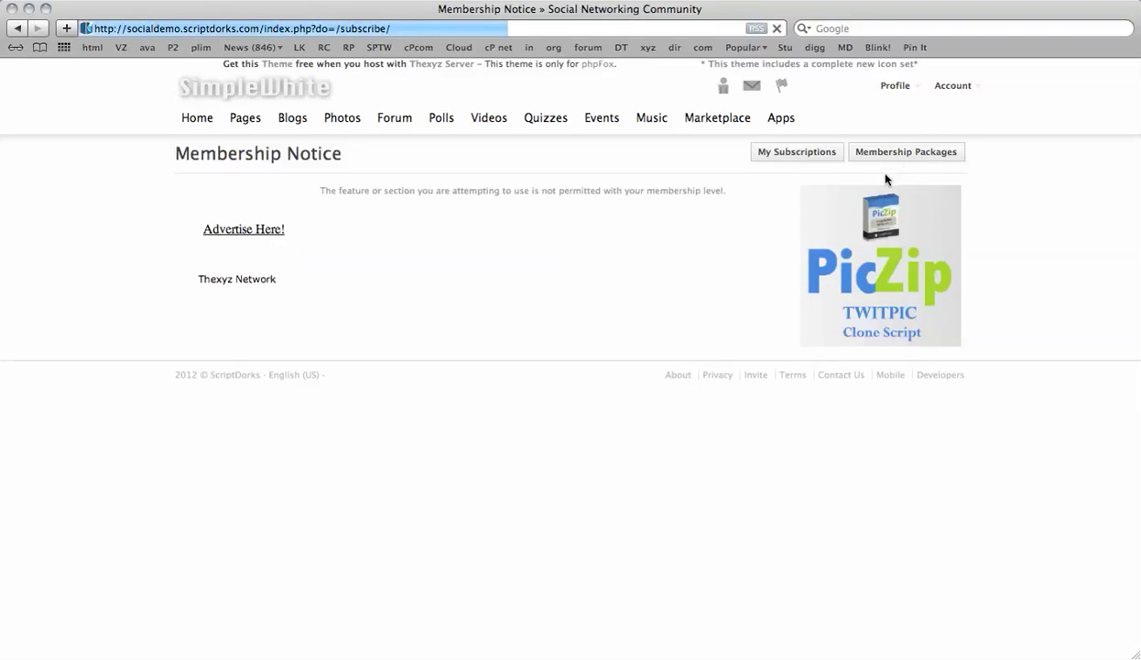
{"action": "left_click", "coordinate": [798, 151]}
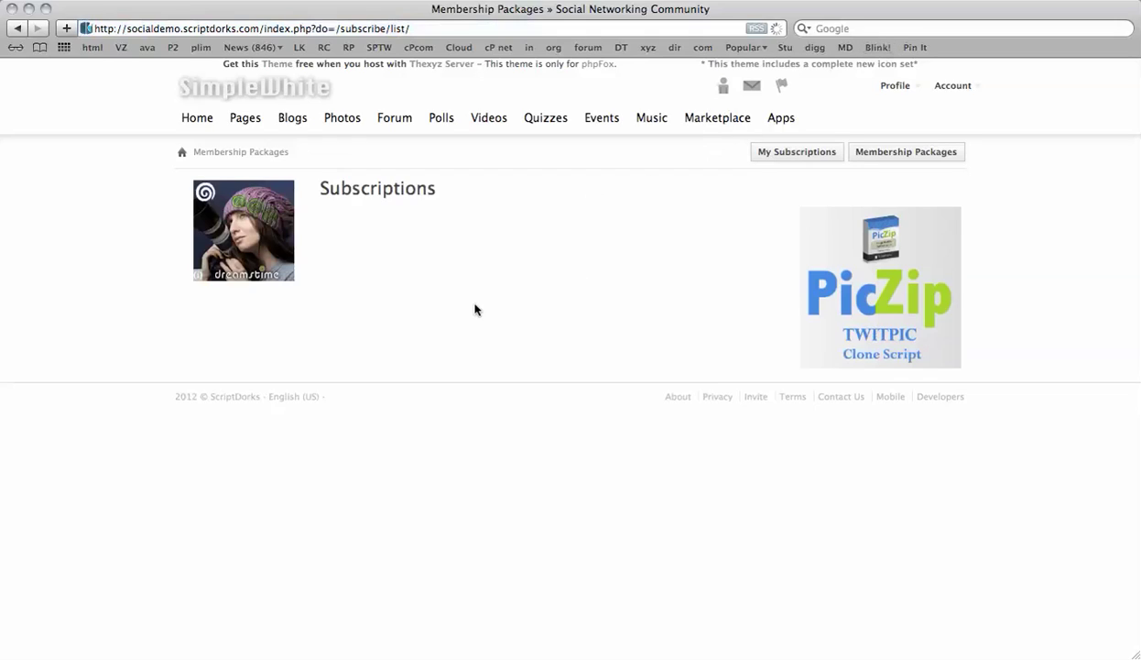
- Log out the new member, log in with the saved admin credentials, and go to AdminCP
{"action": "left_click", "coordinate": [950, 88]}
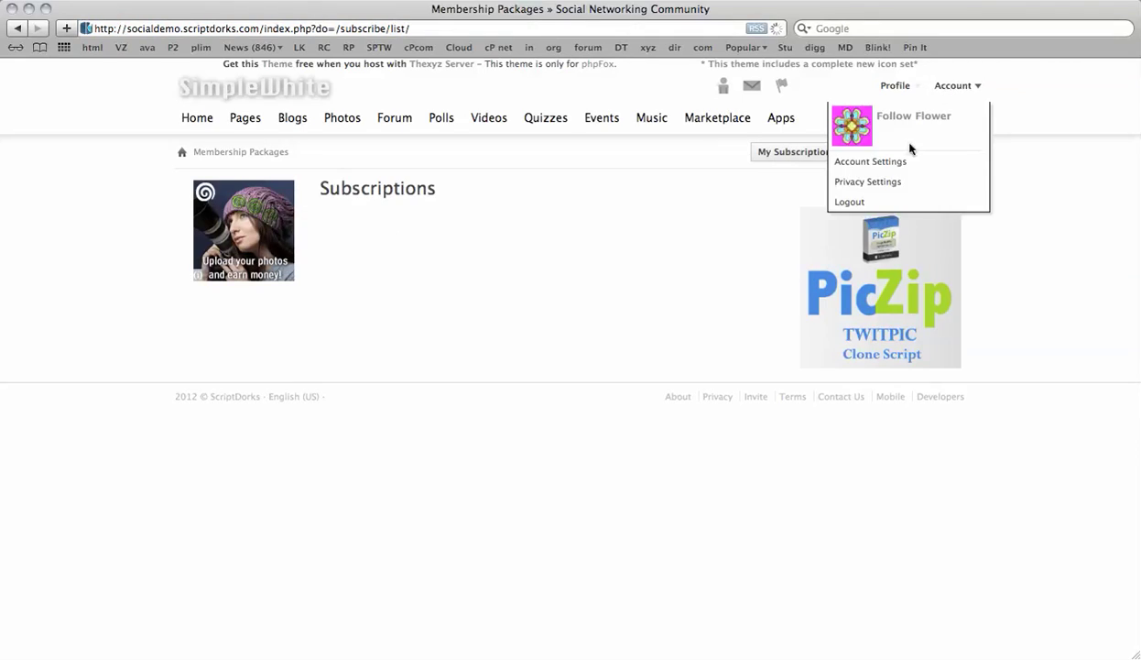
{"action": "left_click", "coordinate": [870, 200]}
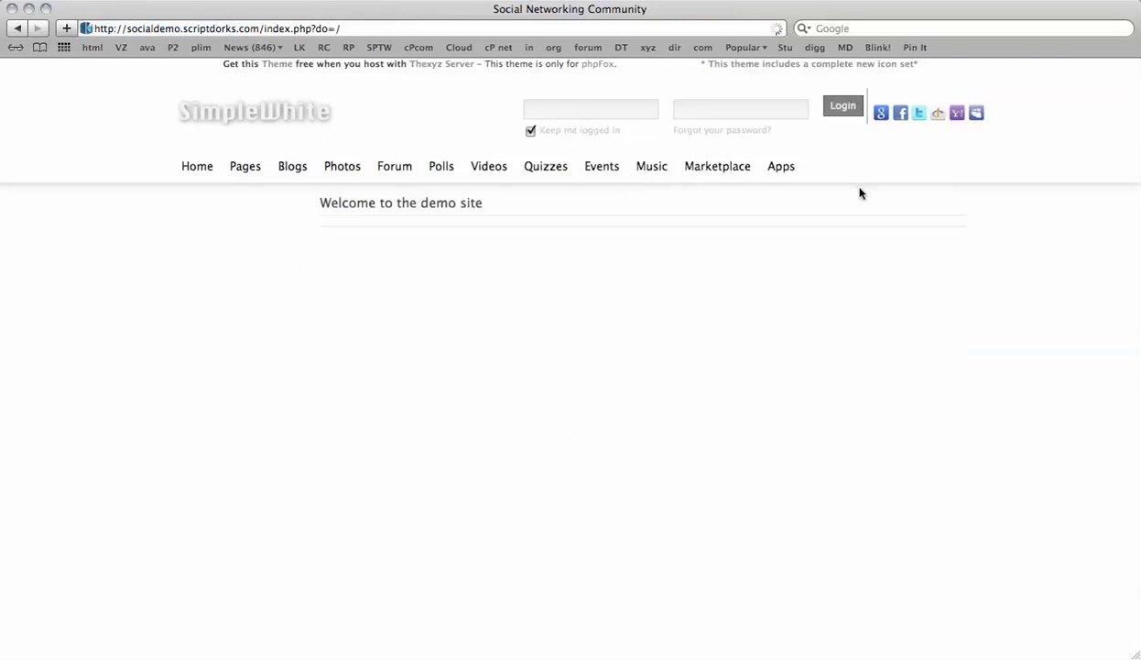
{"action": "left_click", "coordinate": [838, 103]}
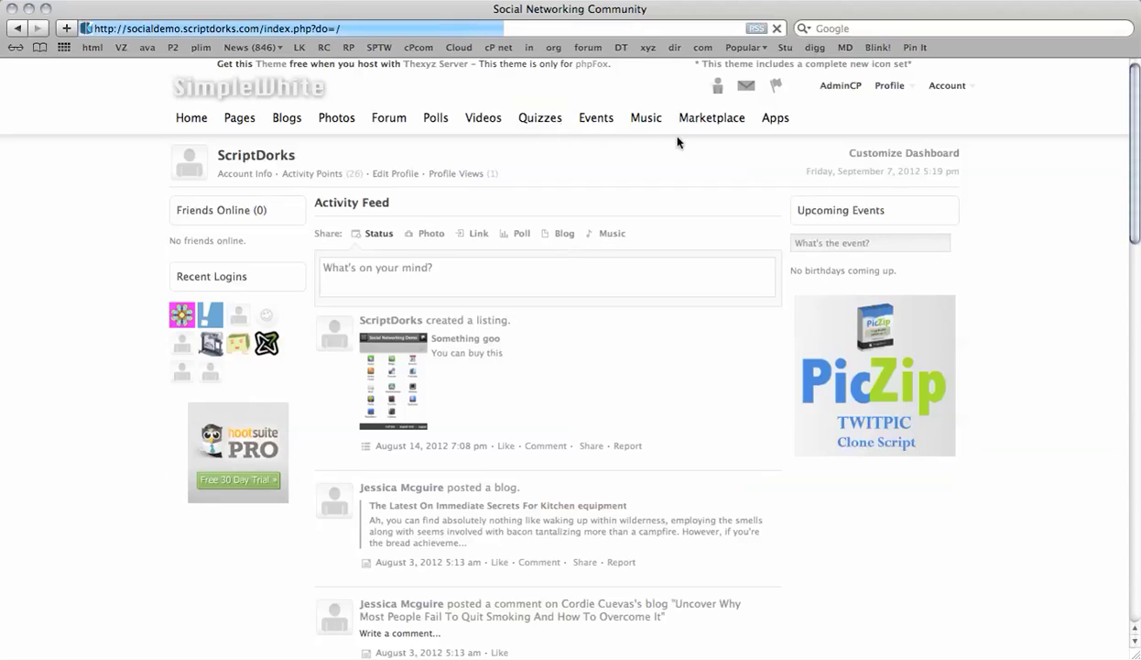
{"action": "left_click", "coordinate": [841, 85]}
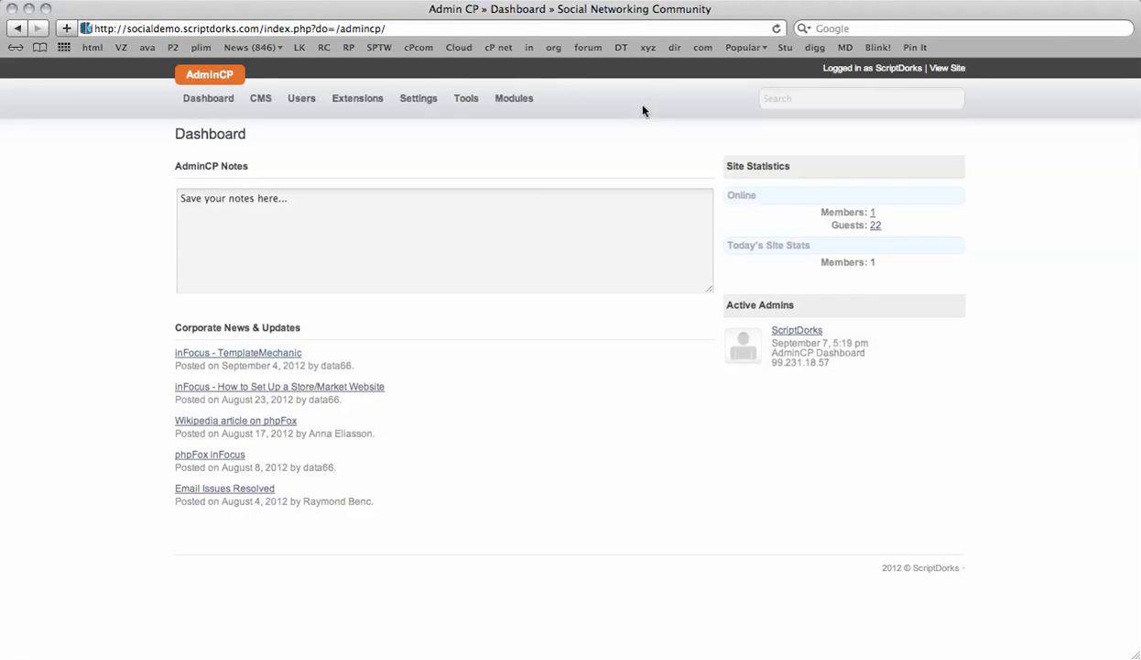
- Open Subscribe > Comparison from the AdminCP Modules menu
{"action": "left_click", "coordinate": [299, 98]}
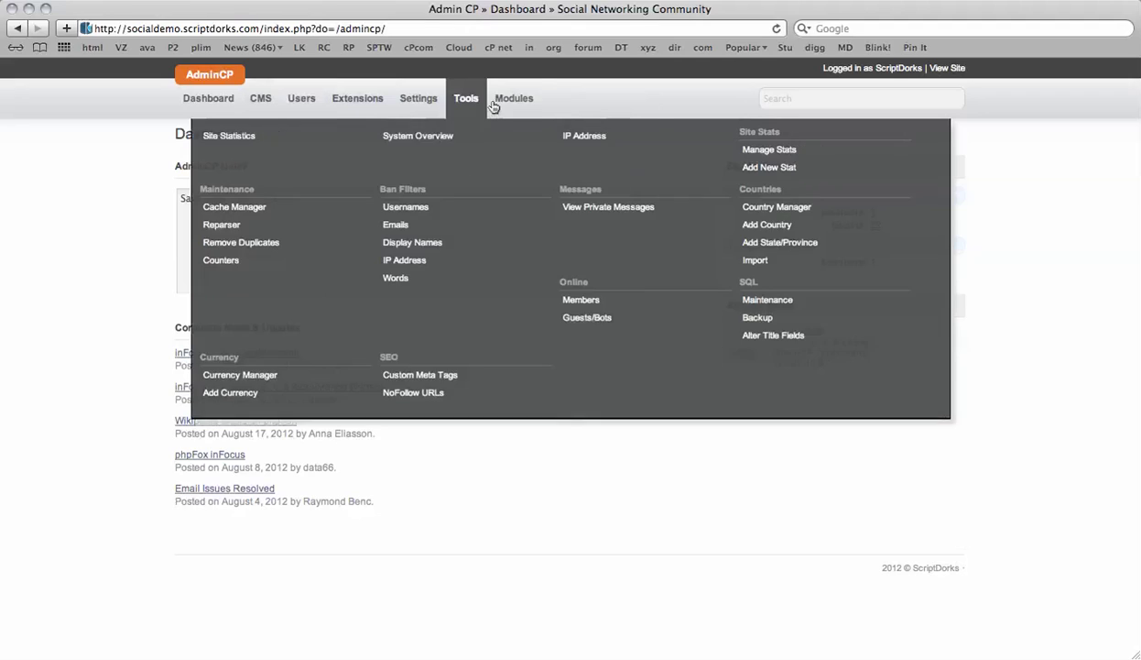
{"action": "mouse_move", "coordinate": [511, 113]}
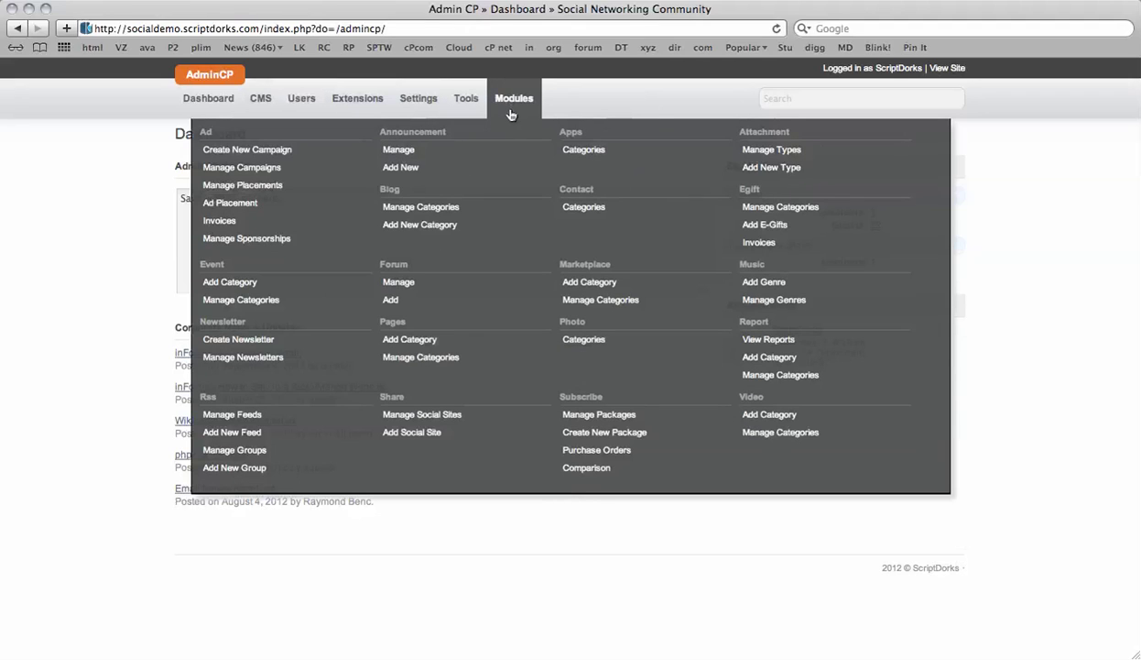
{"action": "left_click", "coordinate": [633, 467]}
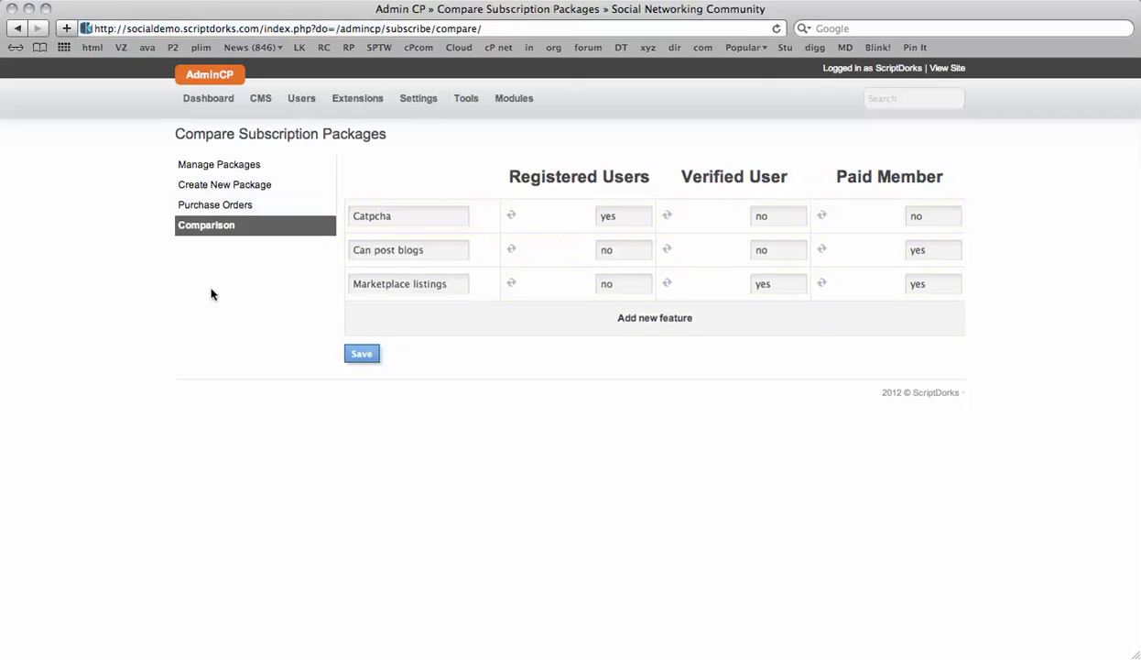
- Open the Registered Users subscription package for editing
{"action": "left_click", "coordinate": [218, 167]}
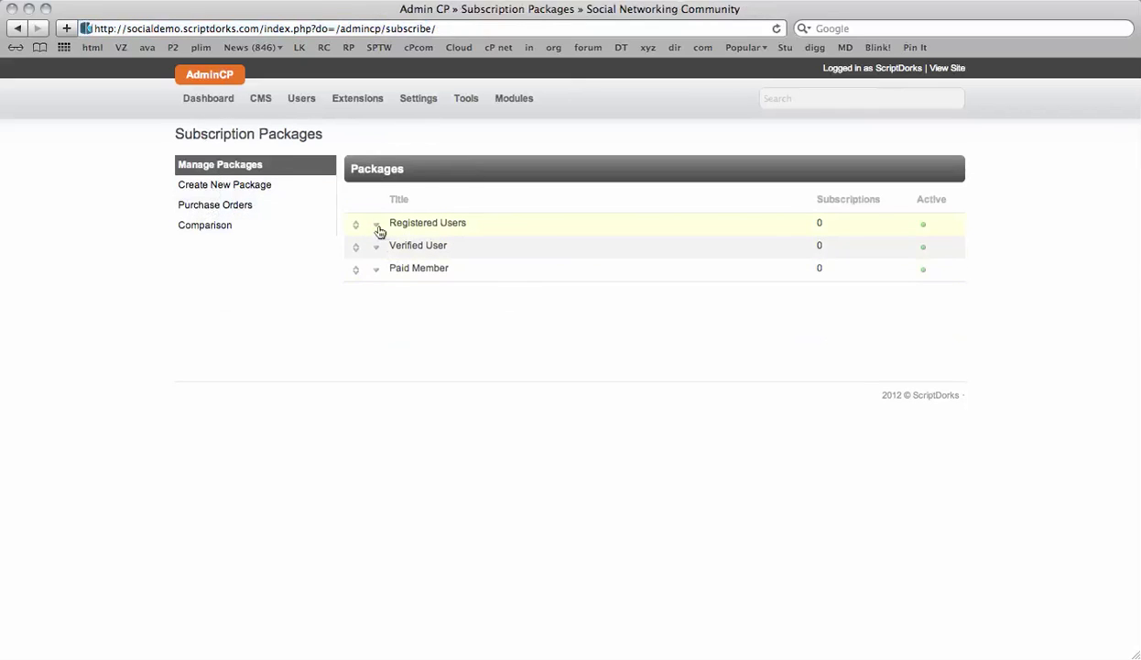
{"action": "left_click", "coordinate": [376, 225]}
{"action": "left_click", "coordinate": [391, 242]}
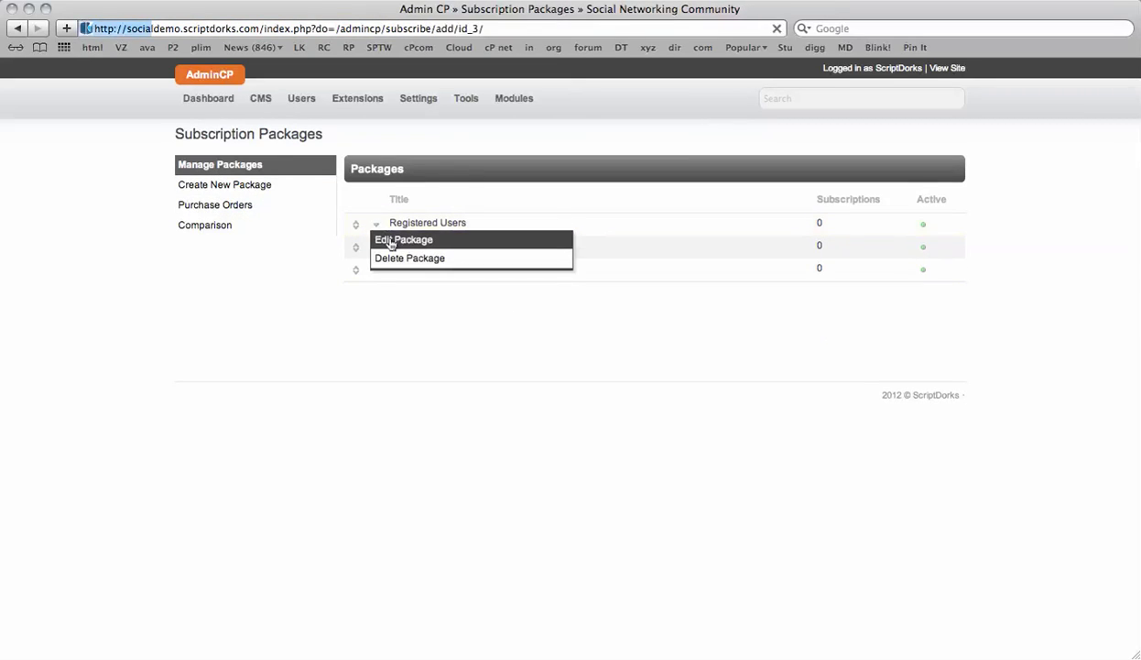
{"action": "scroll", "coordinate": [655, 388], "scroll_direction": "down", "scroll_amount": 5}
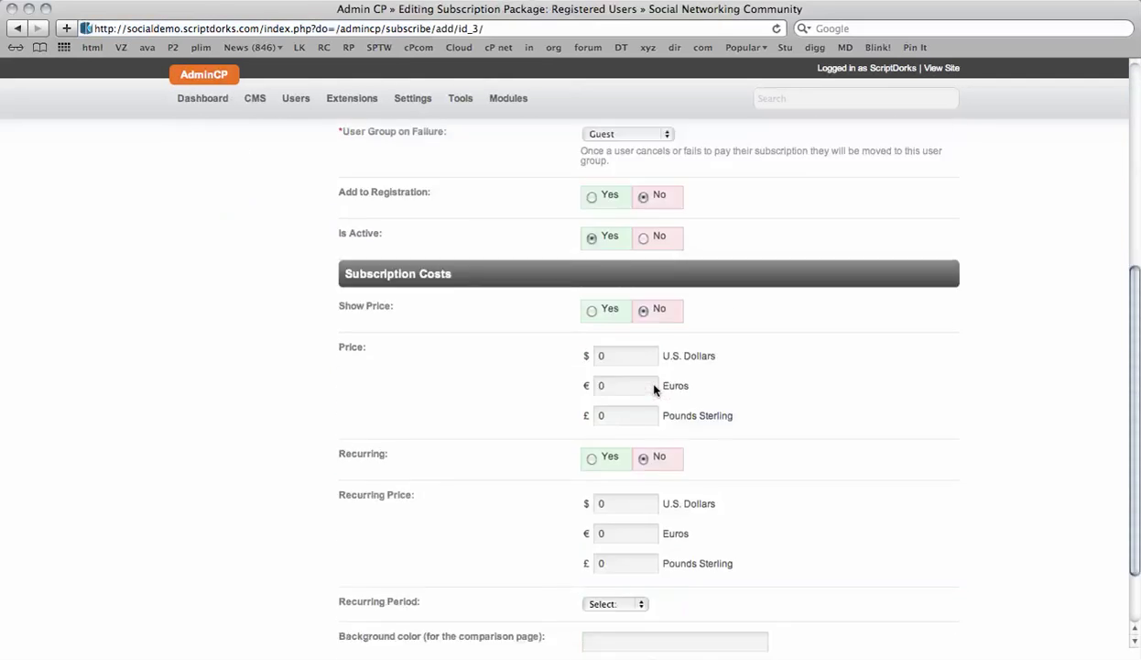
{"action": "scroll", "coordinate": [679, 233], "scroll_direction": "up", "scroll_amount": 3}
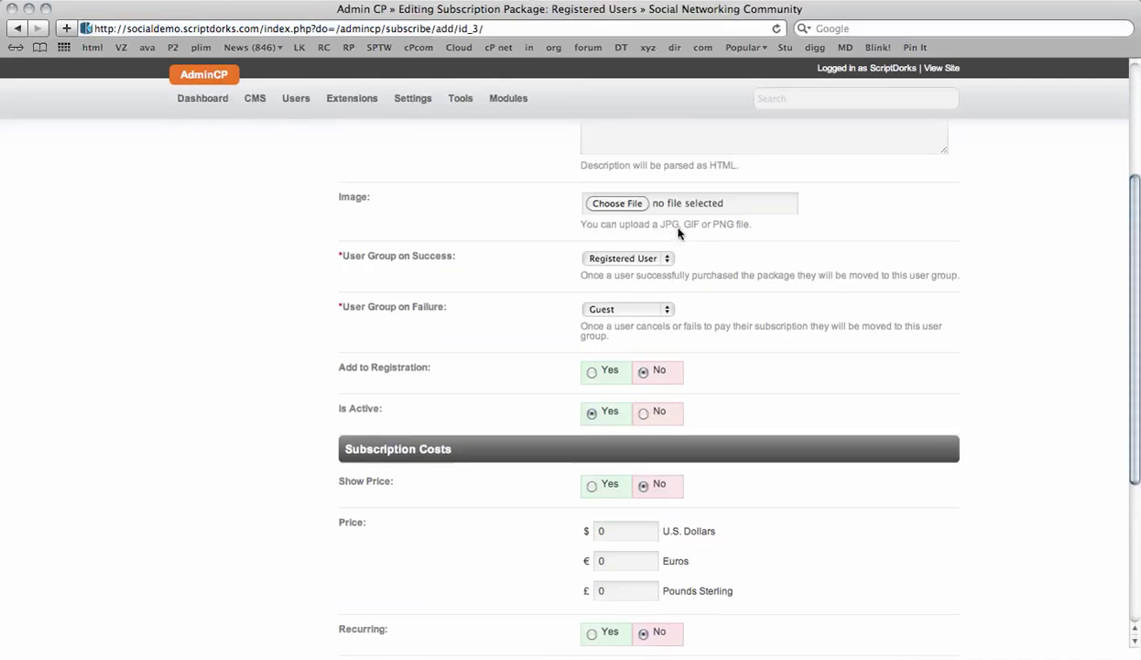
- Keep Guest as the failed-payment group, set Add to Registration to Yes, and submit
{"action": "left_click", "coordinate": [656, 314]}
{"action": "left_click", "coordinate": [823, 339]}
{"action": "scroll", "coordinate": [823, 341], "scroll_direction": "down", "scroll_amount": 3}
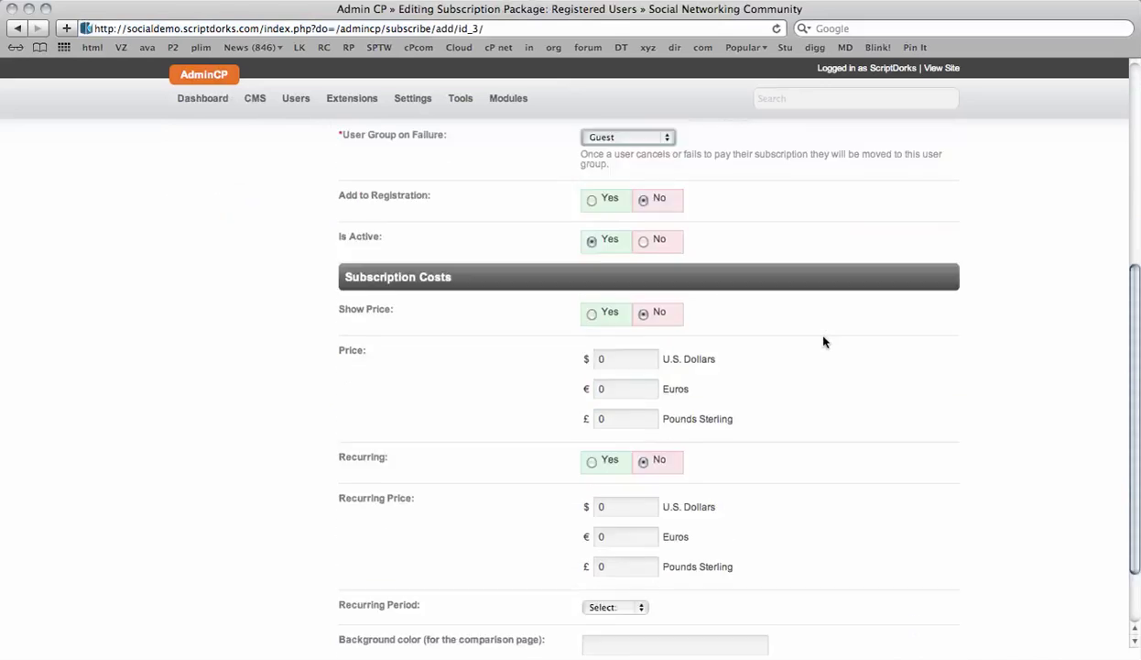
{"action": "scroll", "coordinate": [822, 341], "scroll_direction": "up", "scroll_amount": 5}
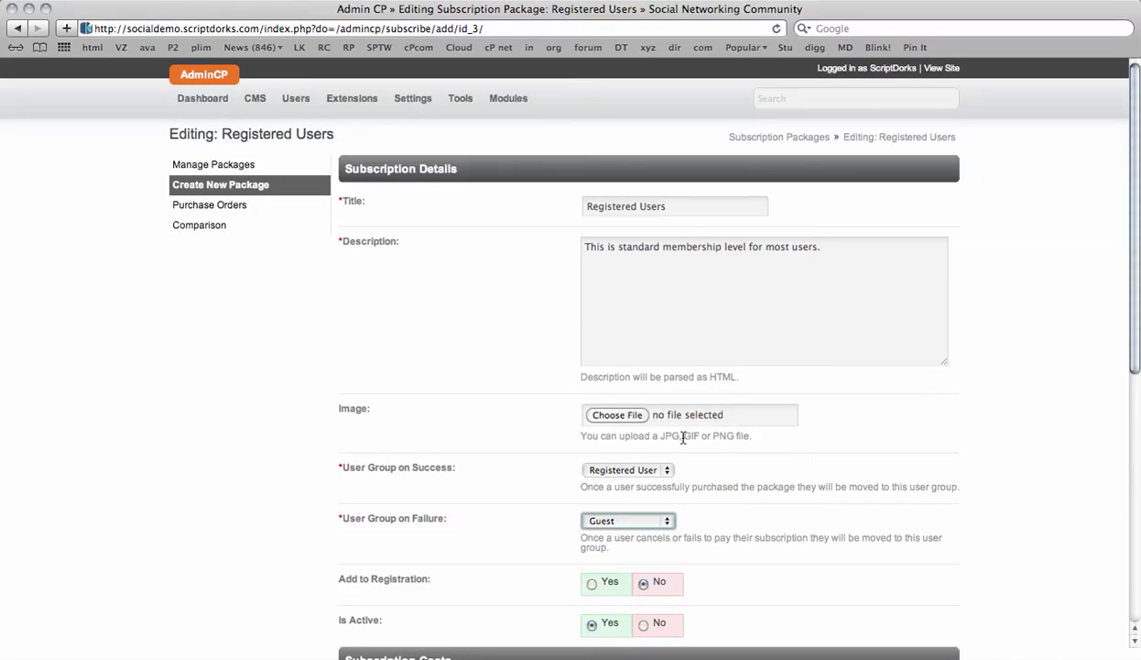
{"action": "scroll", "coordinate": [793, 422], "scroll_direction": "down", "scroll_amount": 3}
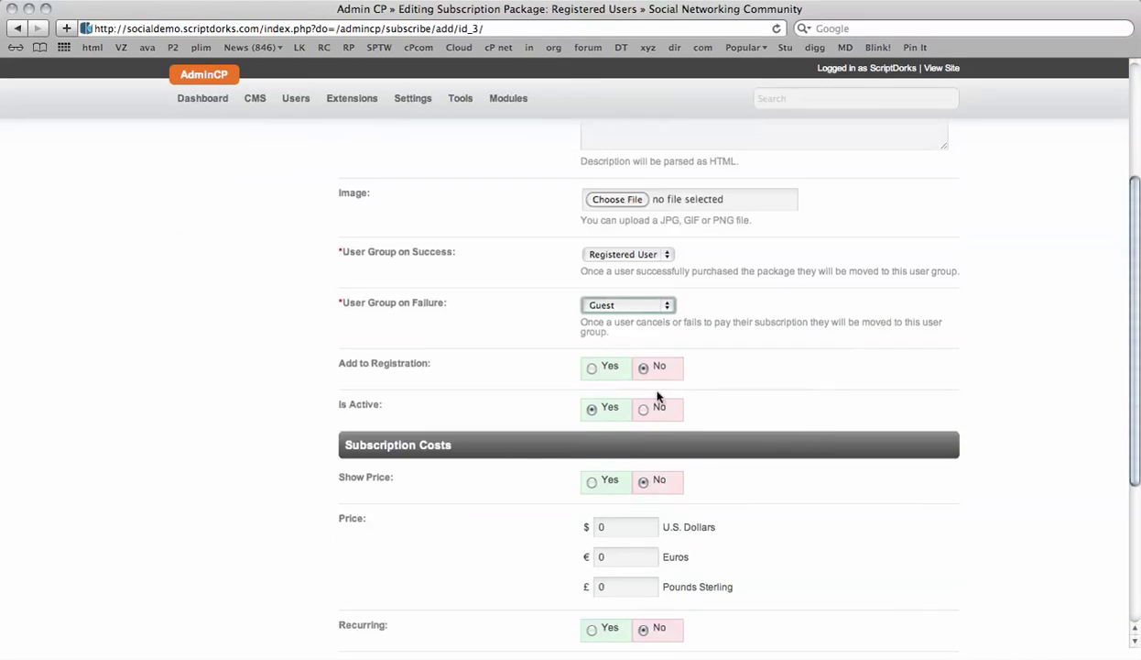
{"action": "left_click", "coordinate": [593, 369]}
{"action": "scroll", "coordinate": [785, 339], "scroll_direction": "down", "scroll_amount": 3}
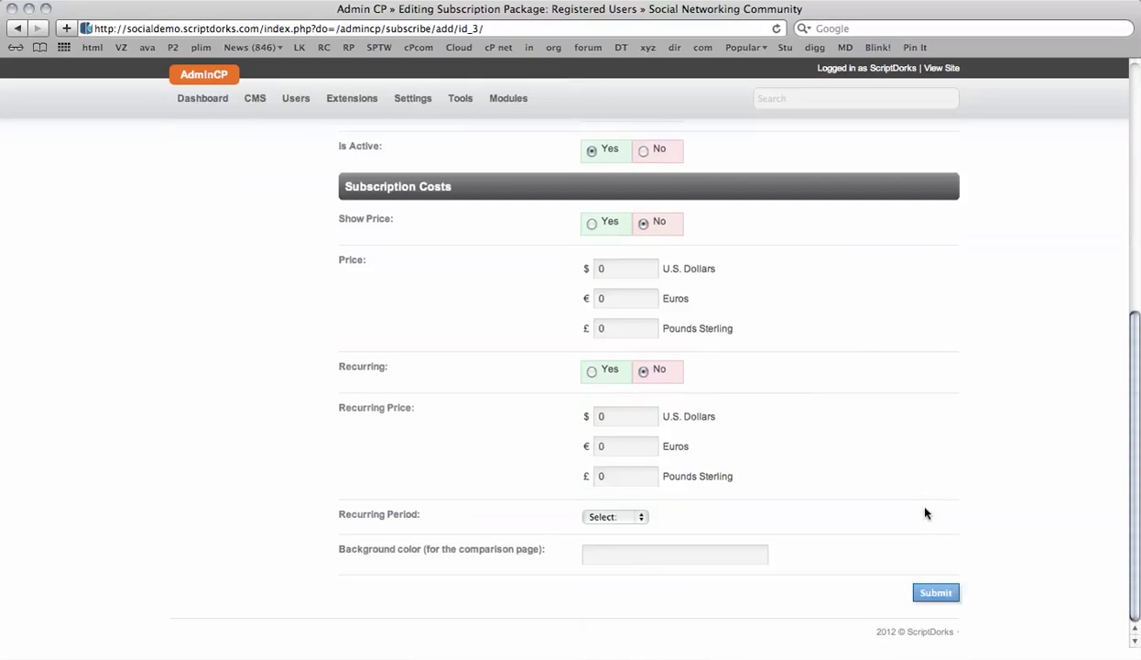
{"action": "left_click", "coordinate": [935, 594]}
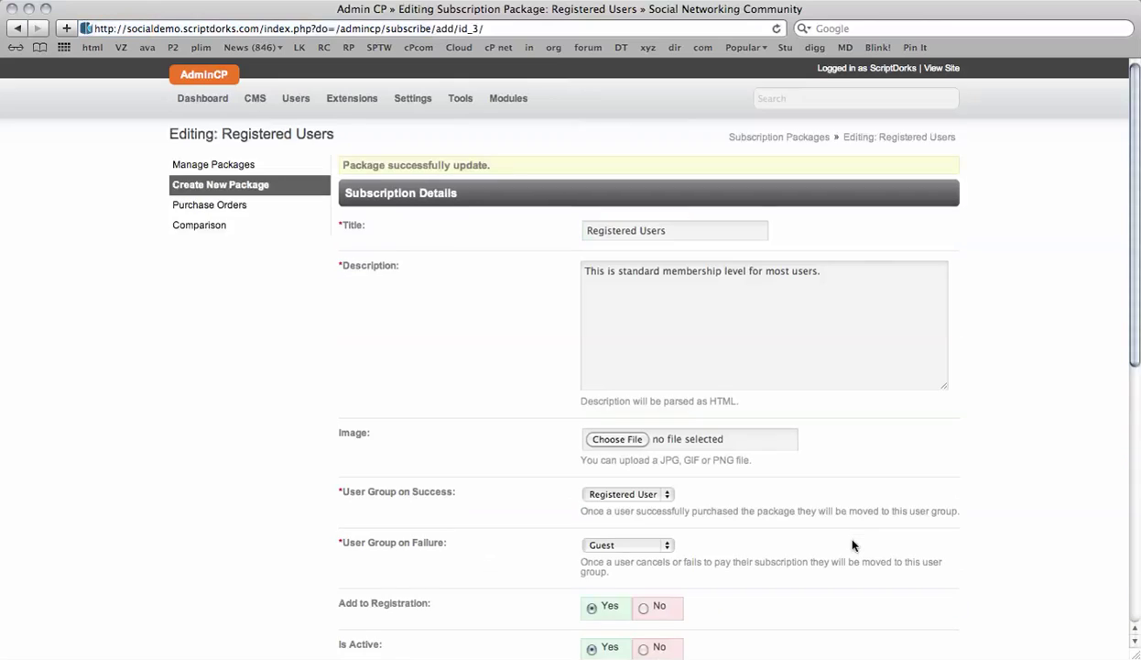
- Switch to the front-end site via View Site and log out of the admin account
{"action": "left_click", "coordinate": [950, 72]}
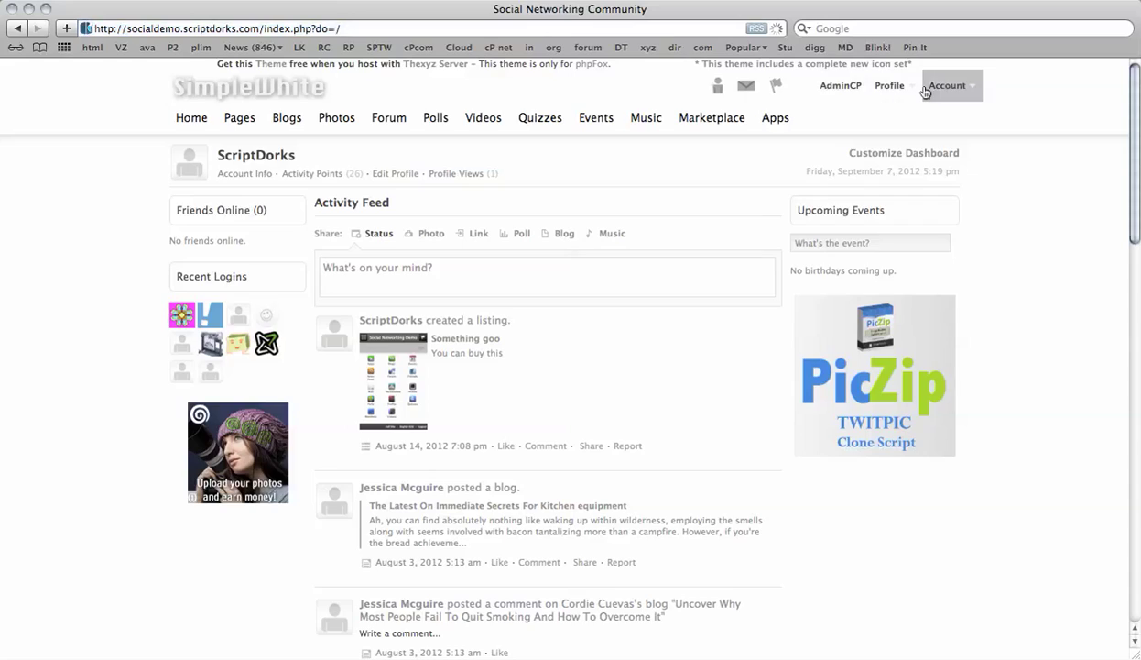
{"action": "left_click", "coordinate": [946, 87]}
{"action": "left_click", "coordinate": [857, 224]}
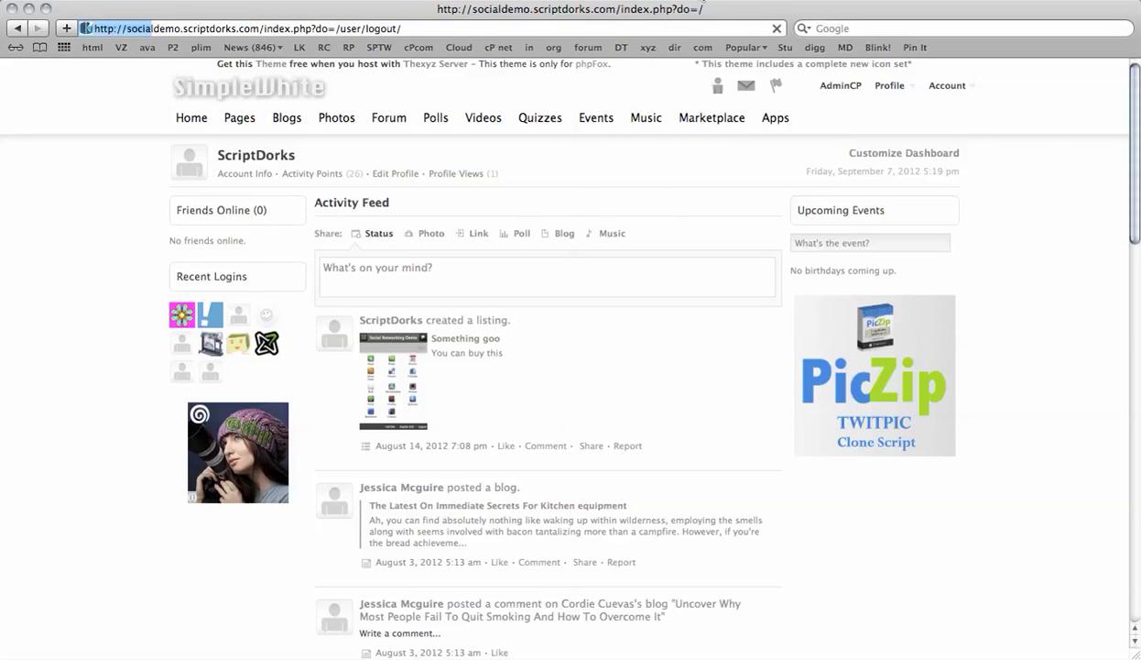
{"action": "scroll", "coordinate": [501, 378], "scroll_direction": "down", "scroll_amount": 15}
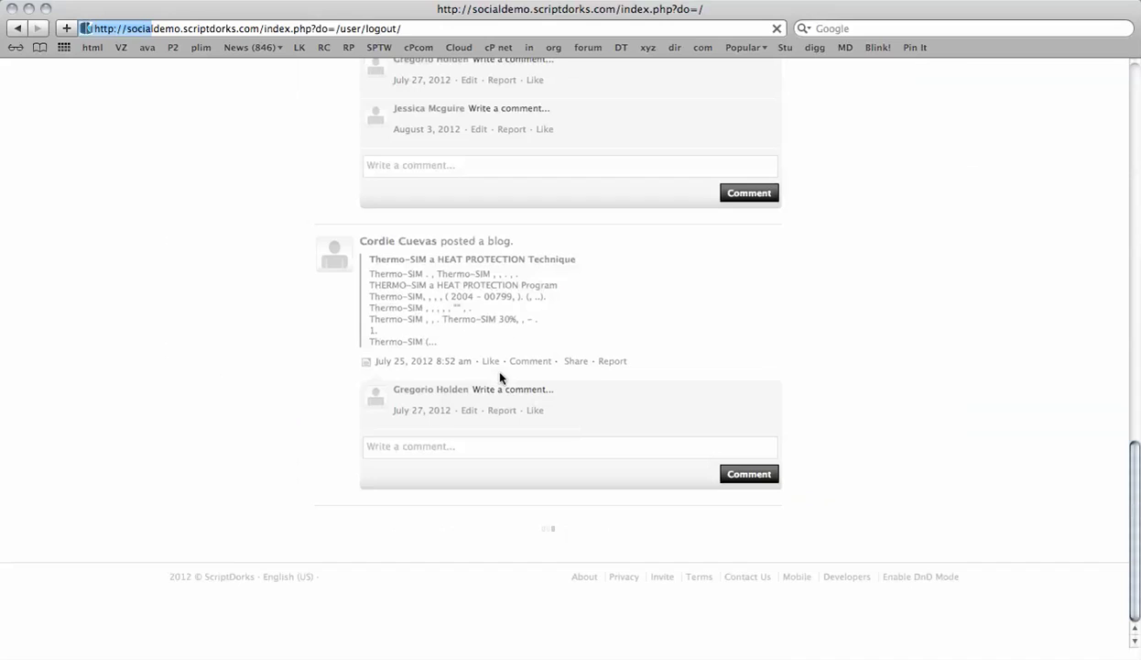
{"action": "scroll", "coordinate": [501, 377], "scroll_direction": "up", "scroll_amount": 15}
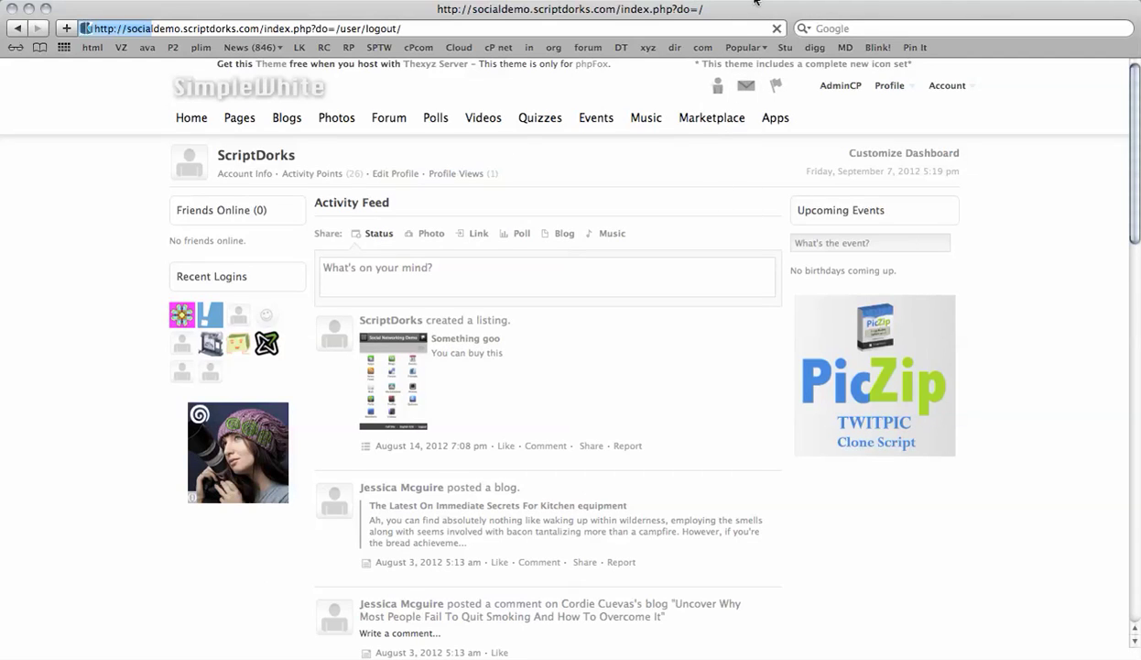
{"action": "scroll", "coordinate": [600, 364], "scroll_direction": "down", "scroll_amount": 15}
{"action": "scroll", "coordinate": [600, 364], "scroll_direction": "up", "scroll_amount": 15}
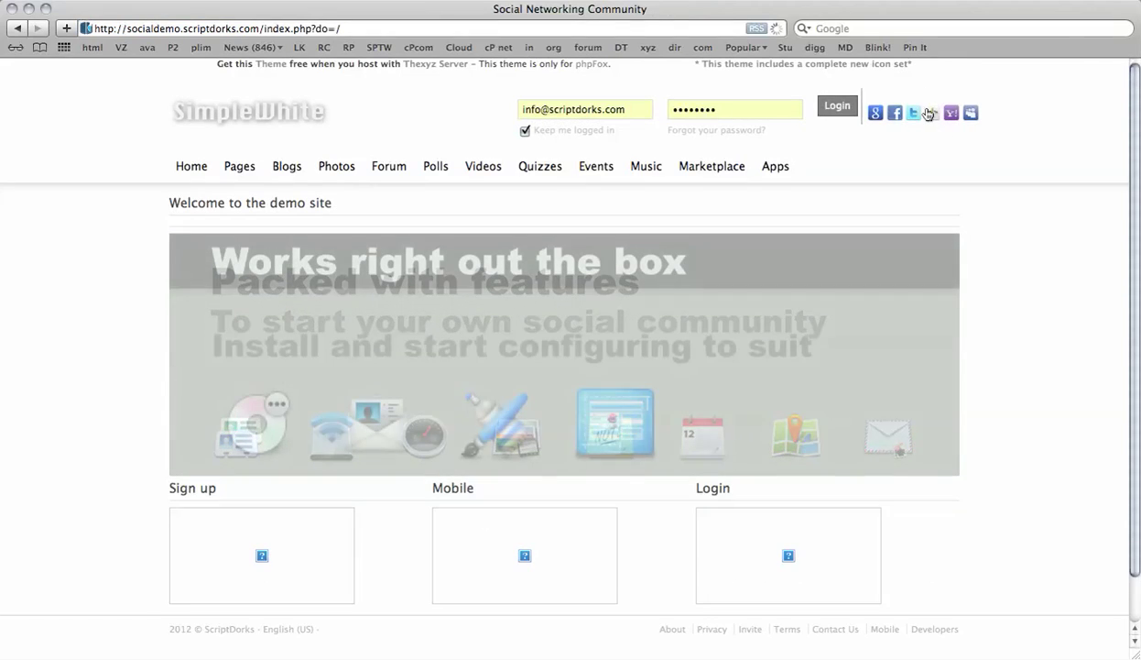
- Start a Twitter login using a different account than the pre-filled one
{"action": "left_click", "coordinate": [915, 113]}
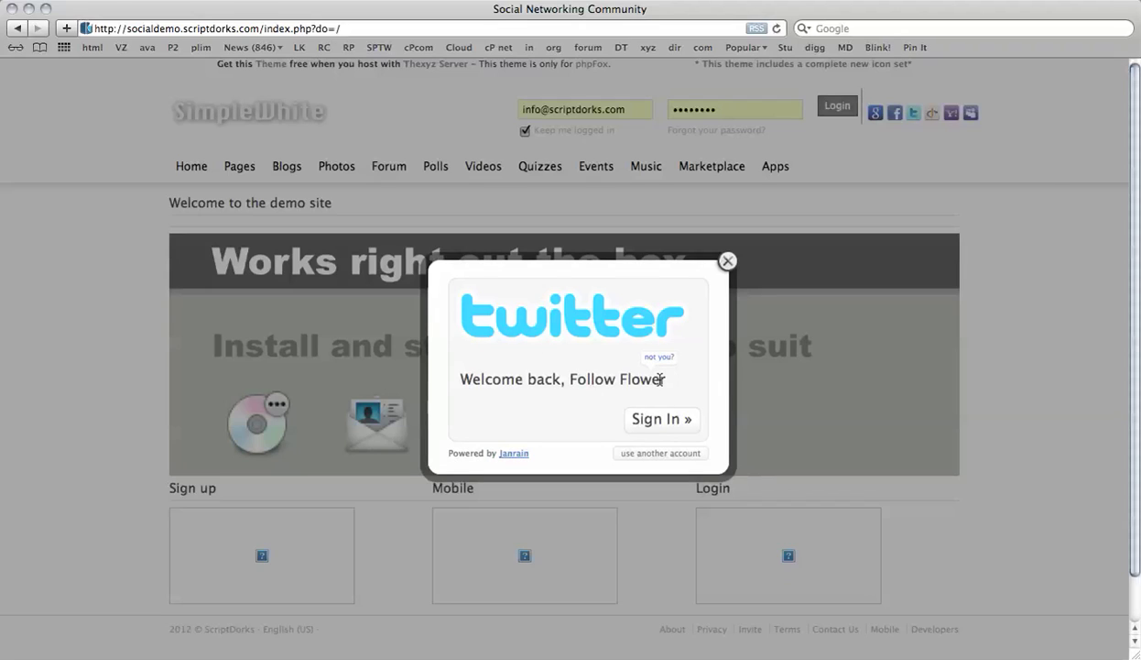
{"action": "left_click", "coordinate": [661, 453]}
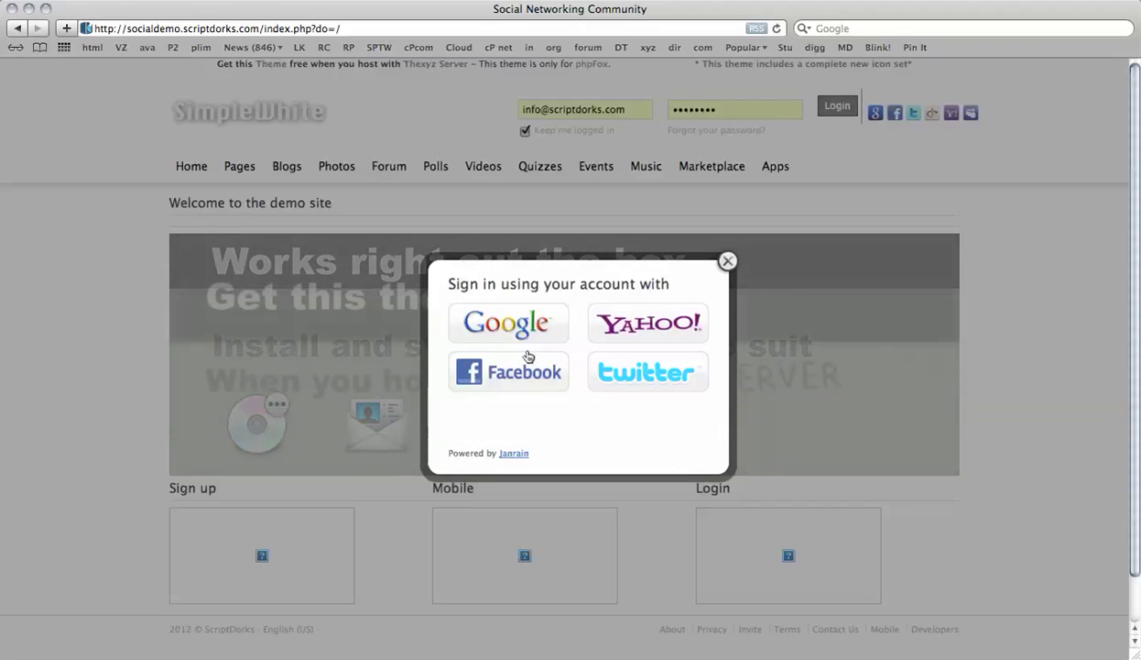
{"action": "left_click", "coordinate": [652, 373]}
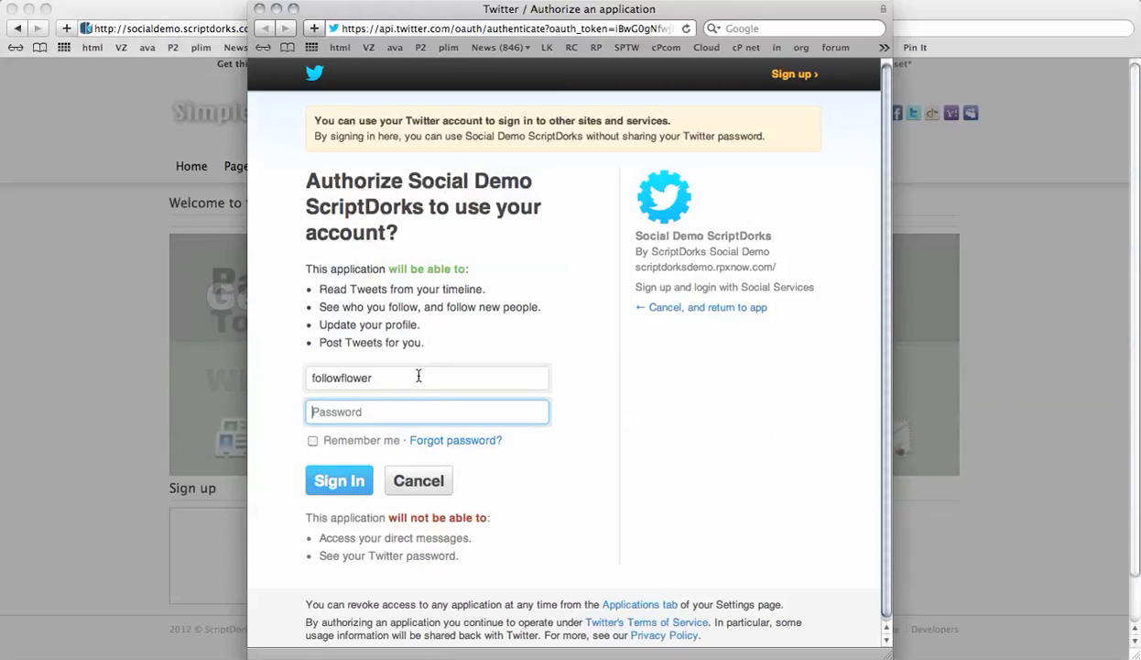
- Enter the second Twitter account's username and password, authorize the site, and decline saving the password
{"action": "double_click", "coordinate": [418, 375]}
{"action": "type", "text": "infor"}
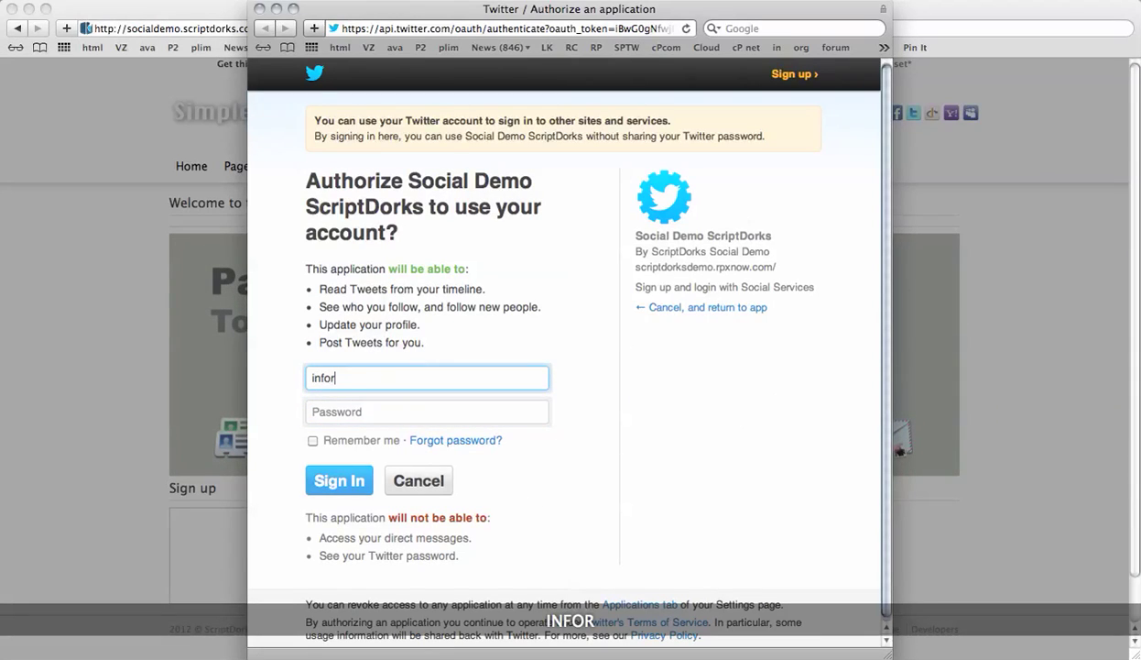
{"action": "type", "text": "medtalk"}
{"action": "key", "text": "Tab"}
{"action": "type", "text": "••••••••"}
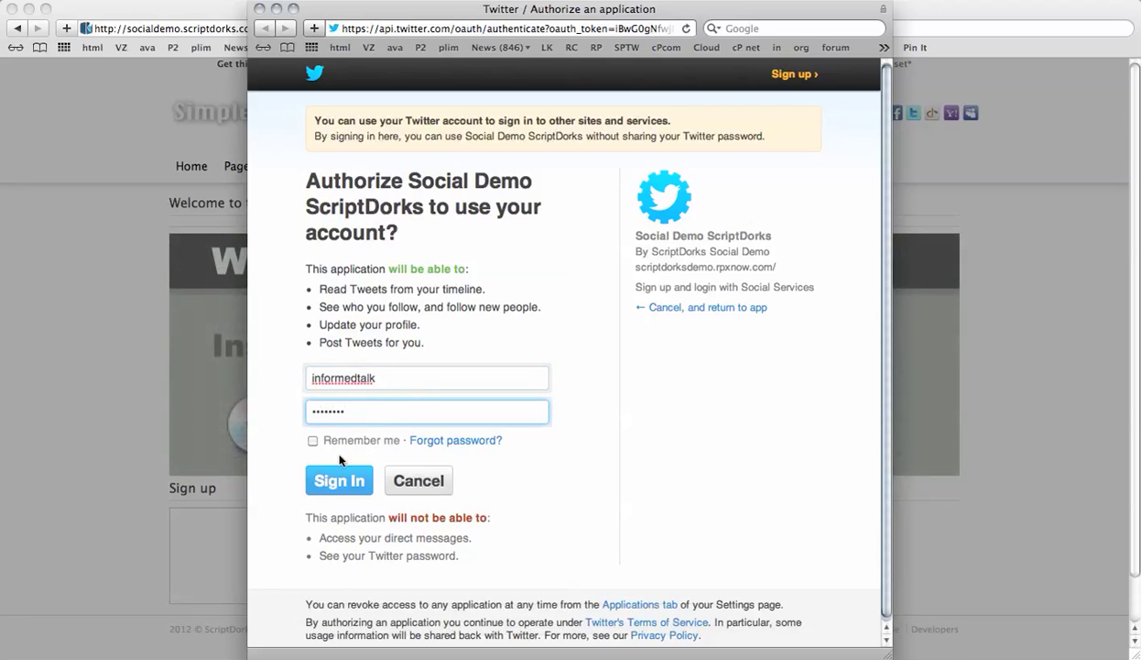
{"action": "left_click", "coordinate": [333, 479]}
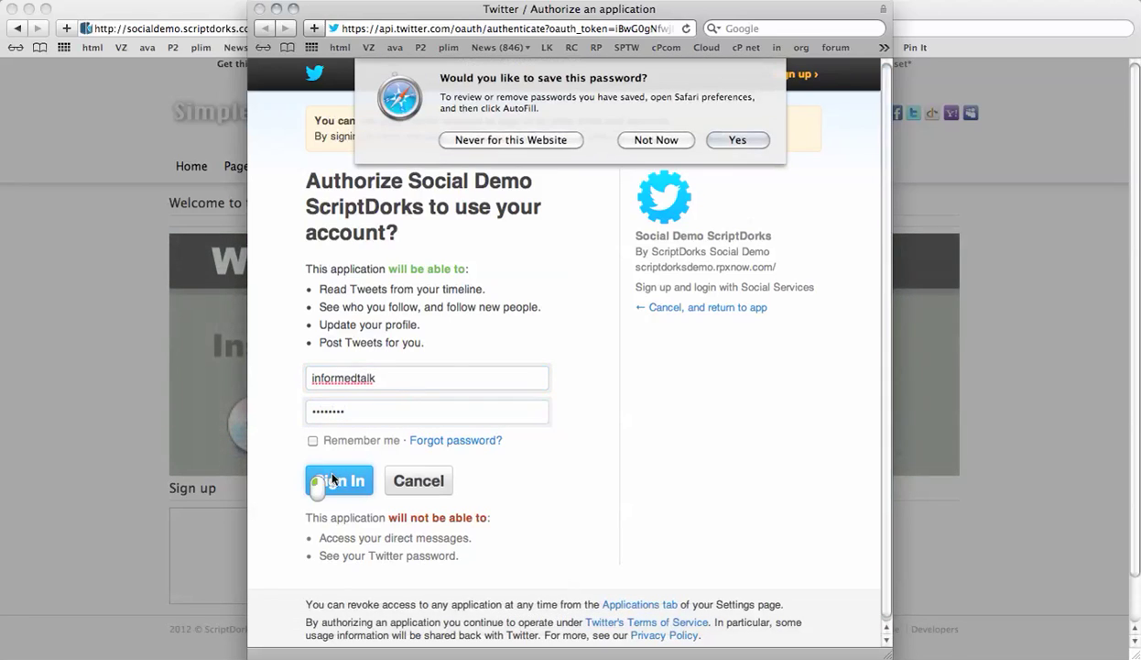
{"action": "left_click", "coordinate": [656, 139]}
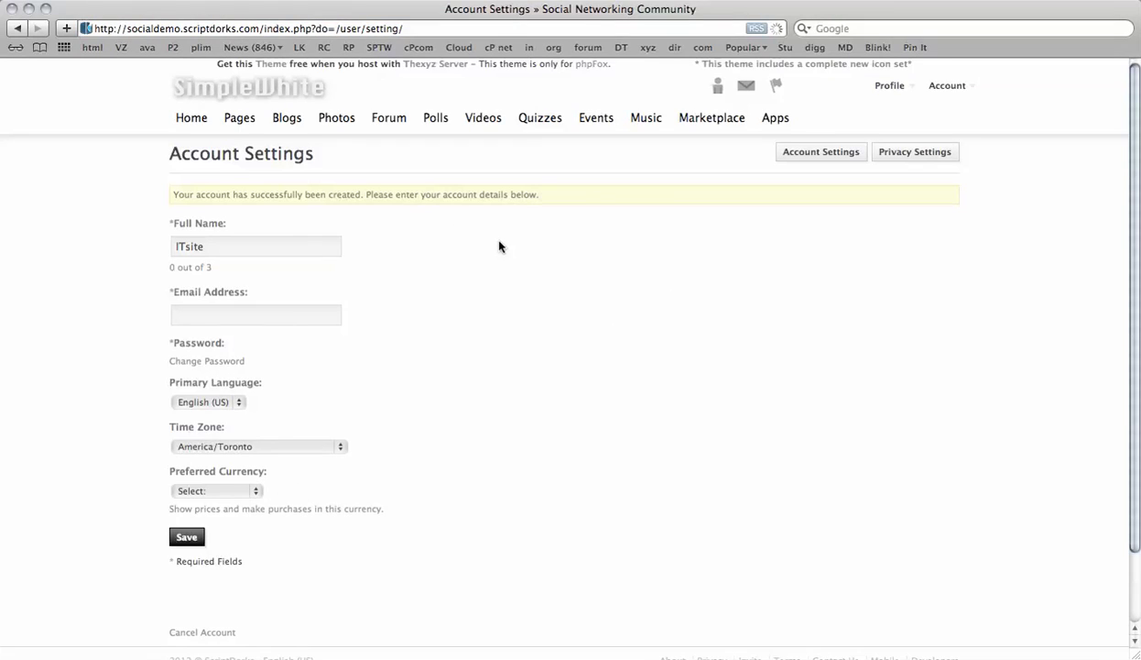
- Fill in the second member's Email Address field and save the account settings
{"action": "scroll", "coordinate": [490, 240], "scroll_direction": "down", "scroll_amount": 2}
{"action": "scroll", "coordinate": [490, 240], "scroll_direction": "up", "scroll_amount": 2}
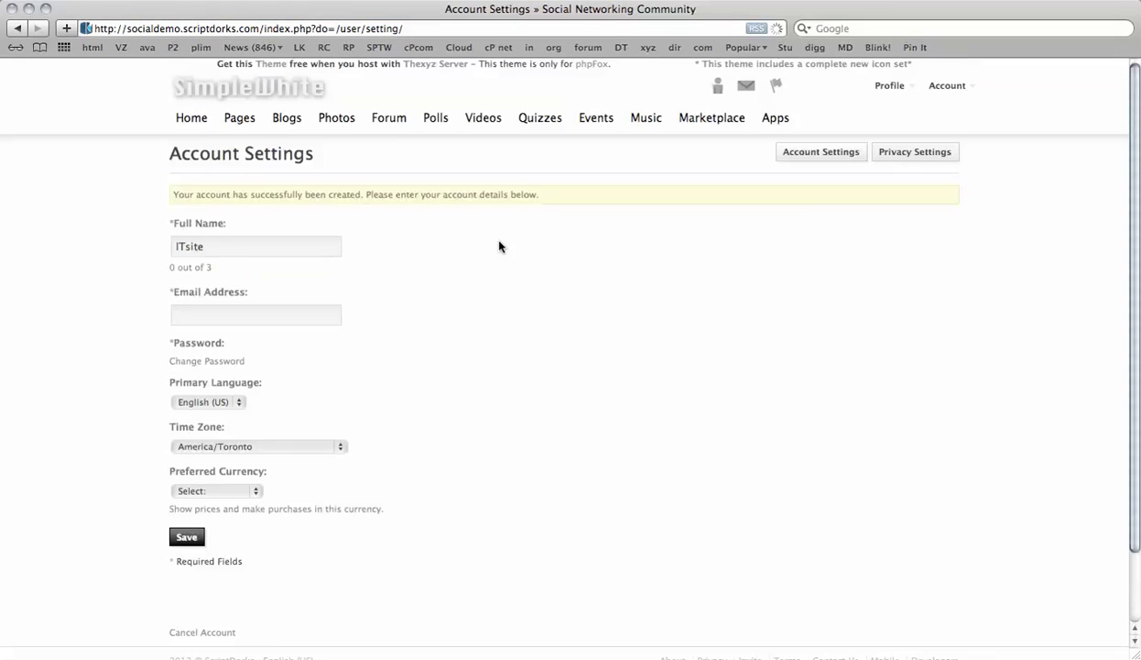
{"action": "left_click", "coordinate": [813, 153]}
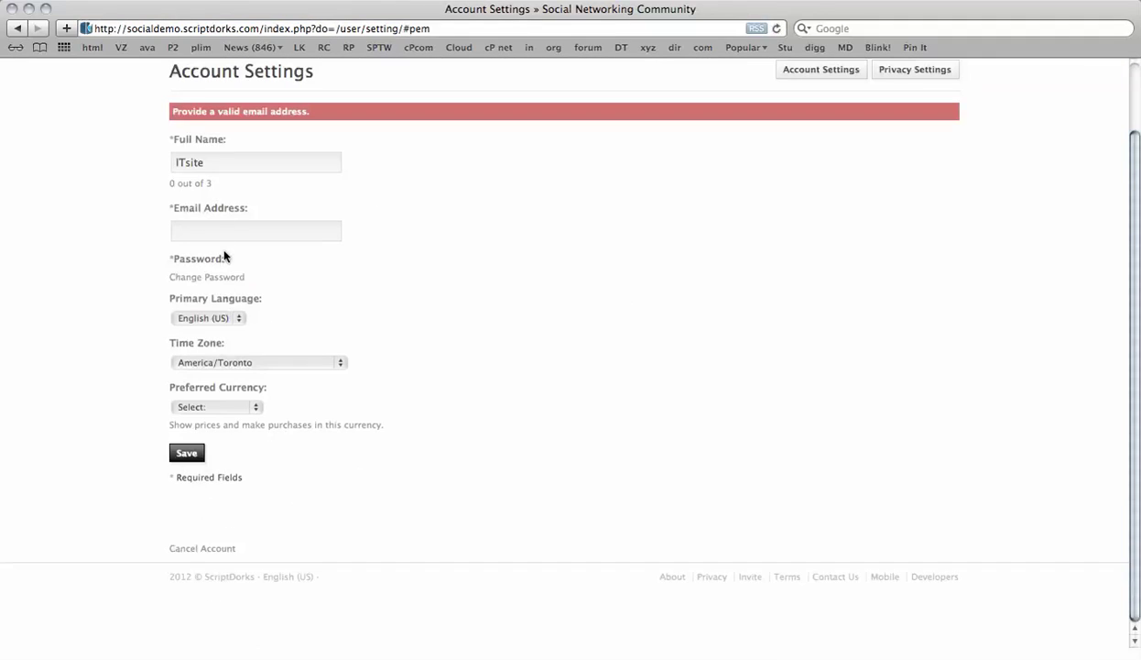
{"action": "left_click", "coordinate": [217, 238]}
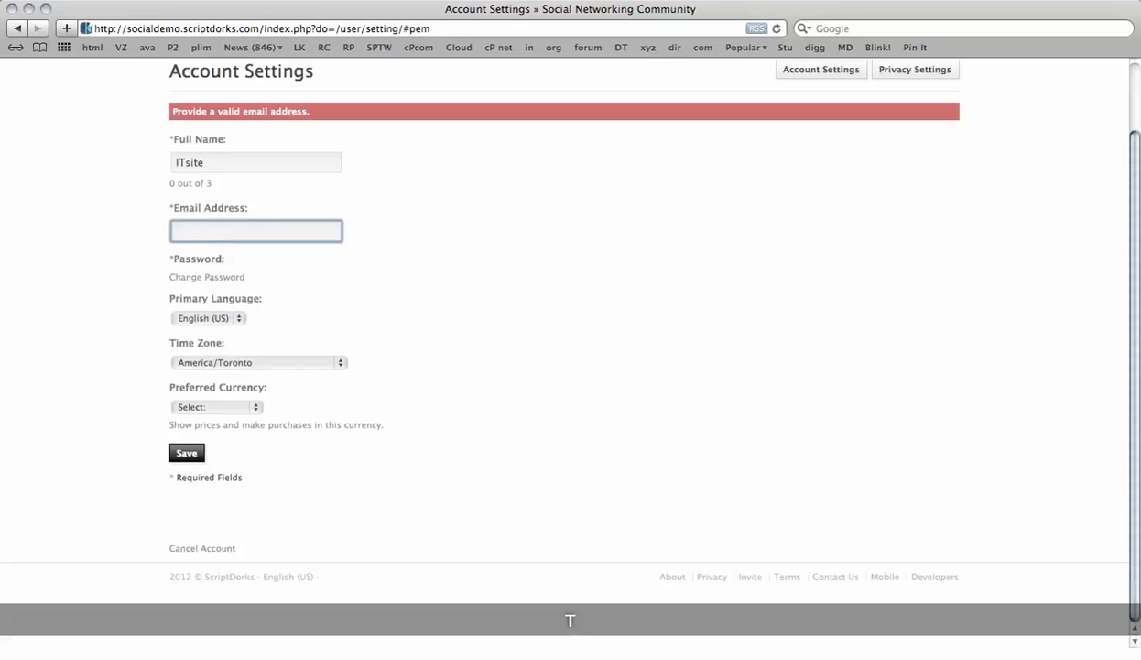
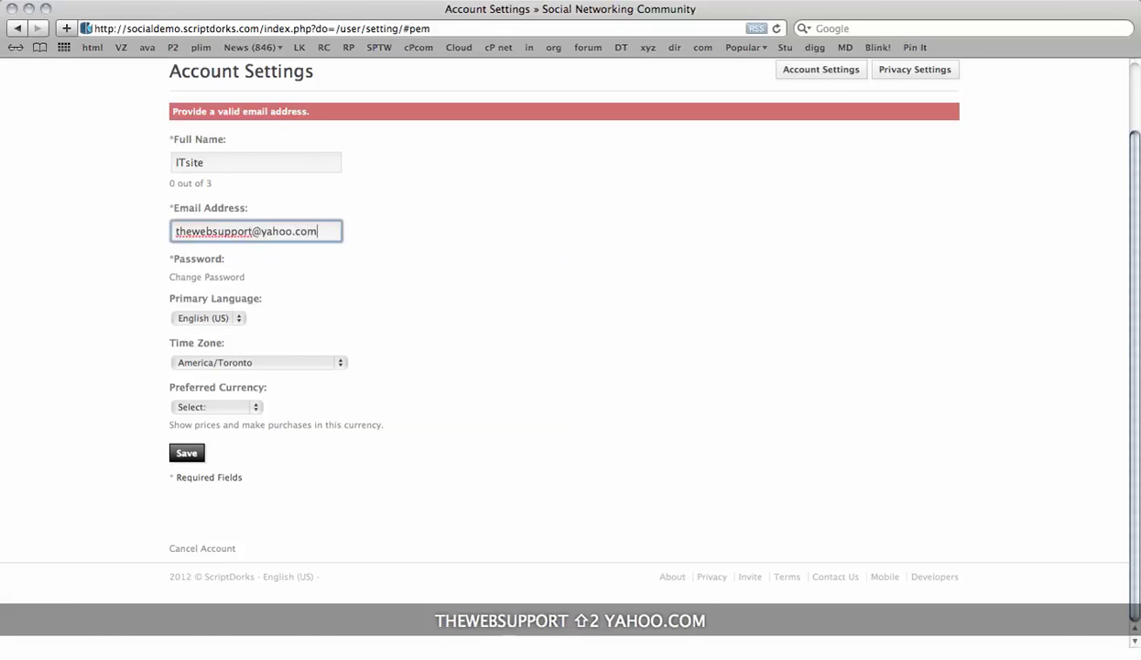
{"action": "left_click", "coordinate": [187, 452]}
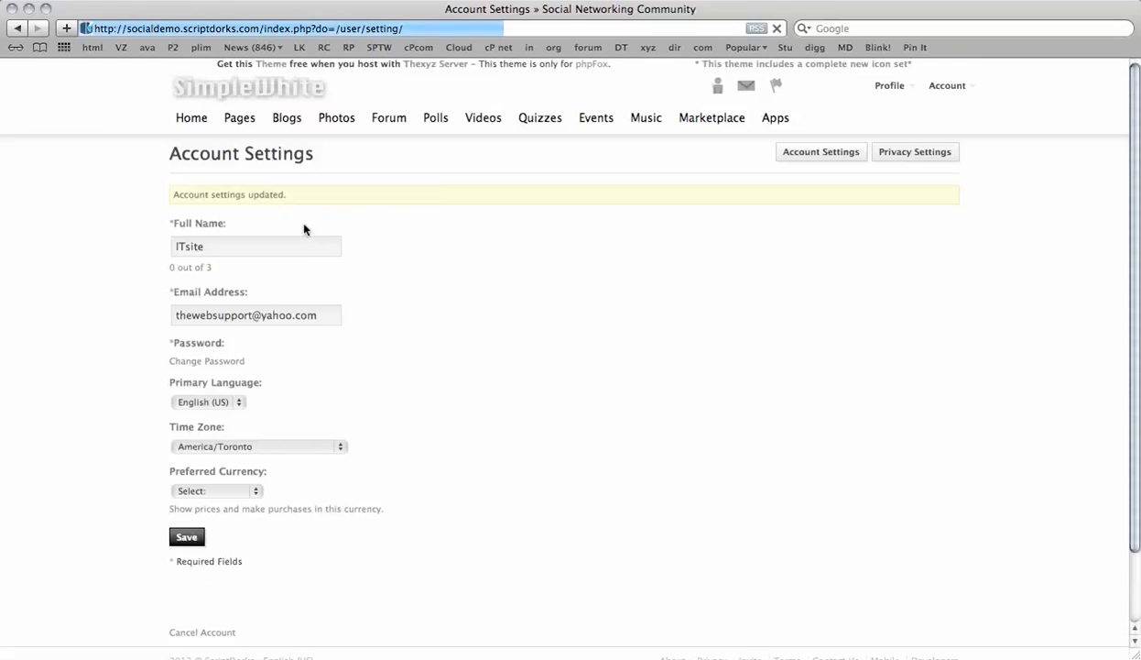
- Go to Blogs and choose Add New Blog to reach the Membership Notice
{"action": "left_click", "coordinate": [293, 124]}
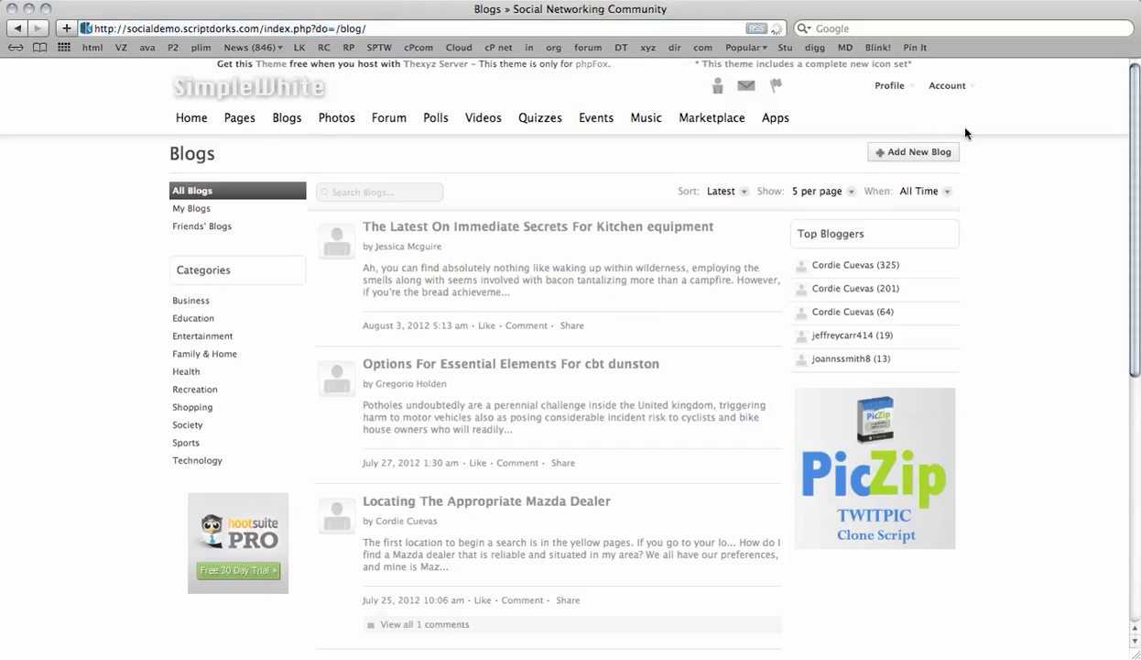
{"action": "left_click", "coordinate": [916, 157]}
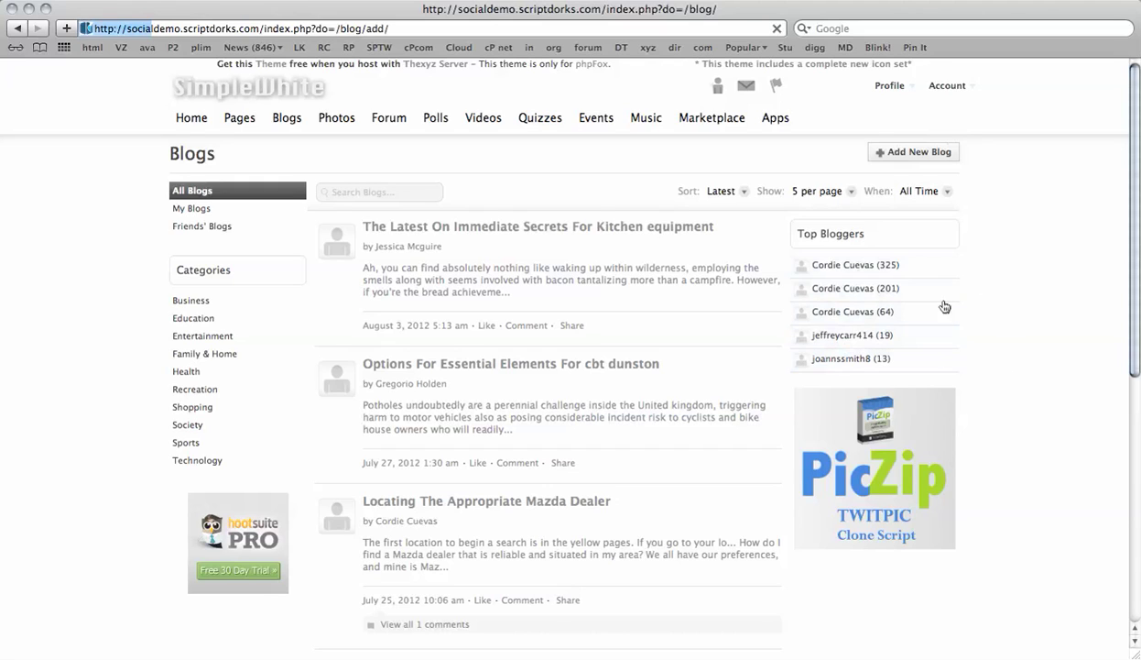
{"action": "scroll", "coordinate": [928, 305], "scroll_direction": "down", "scroll_amount": 5}
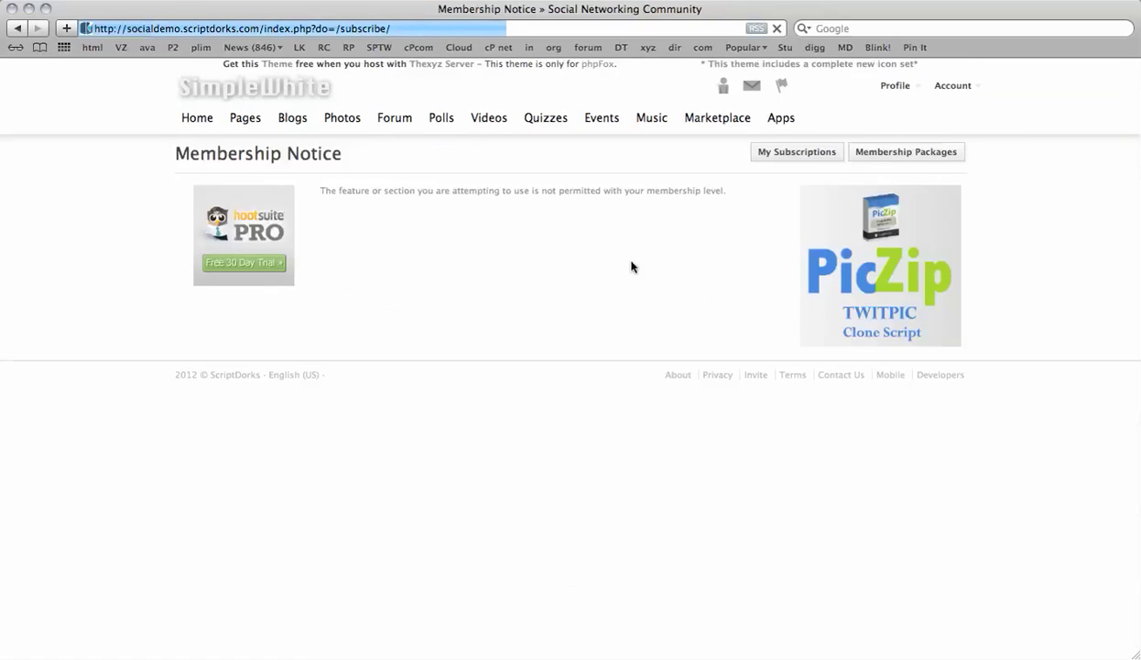
- Go from Membership Packages to the new Twitter member's My Subscriptions page
{"action": "left_click", "coordinate": [906, 158]}
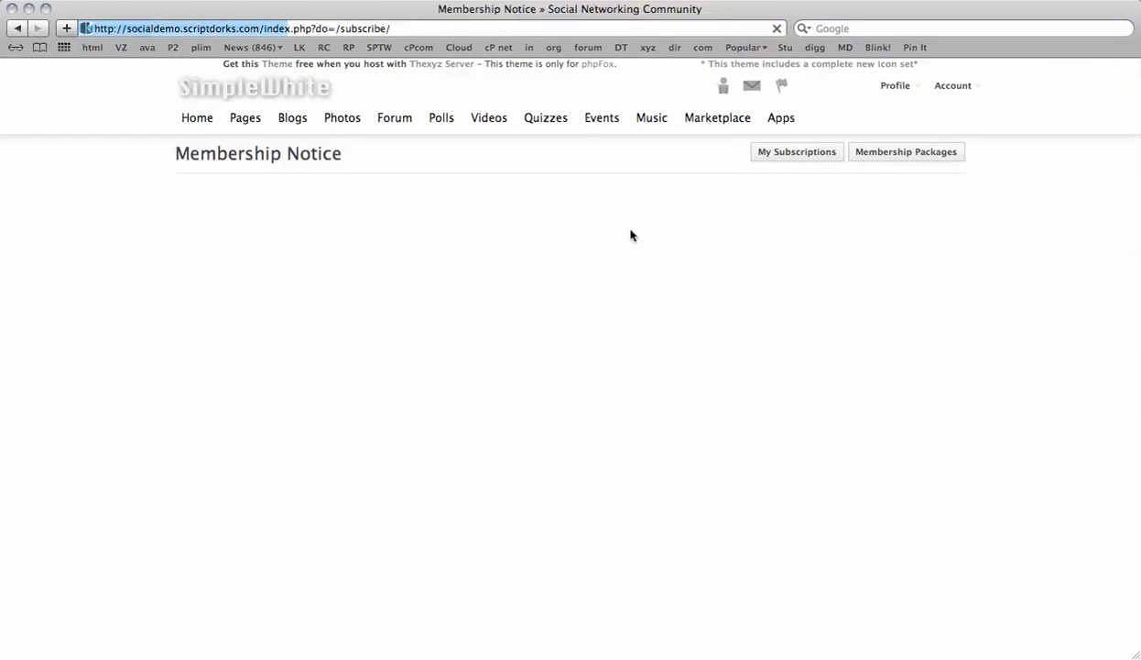
{"action": "left_click", "coordinate": [786, 150]}
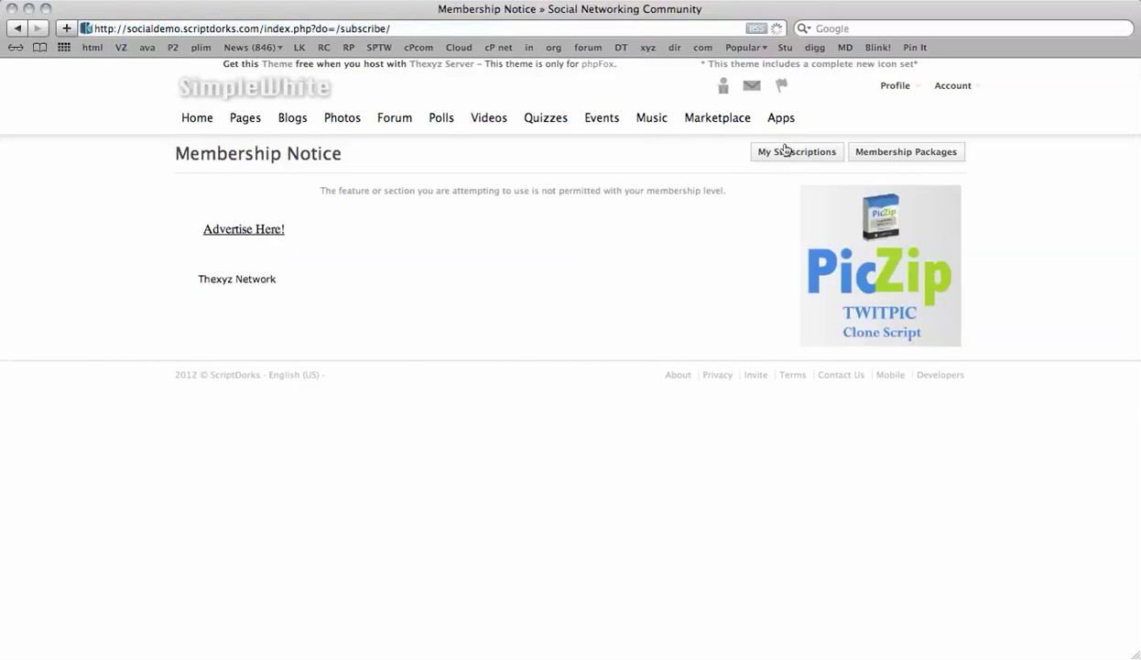